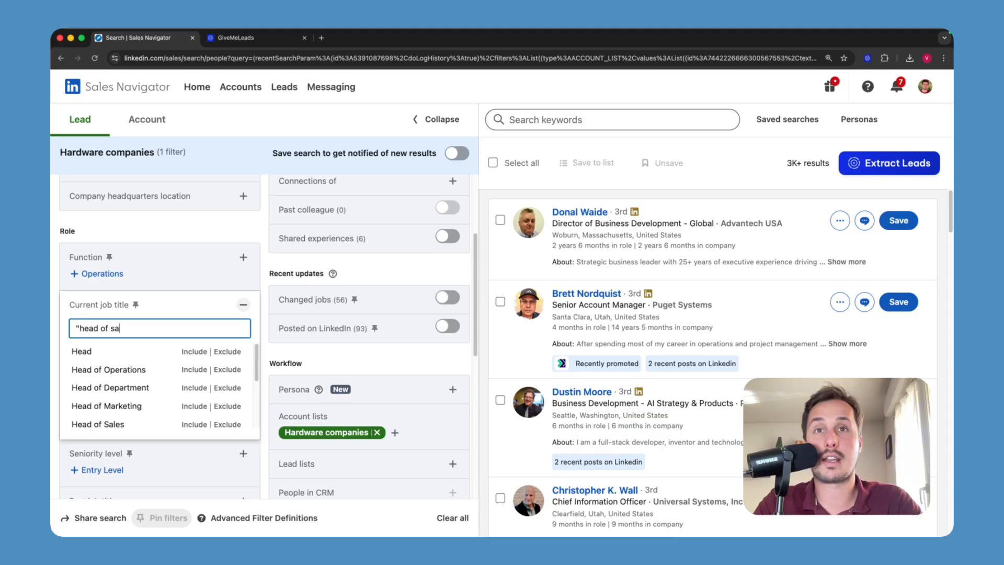
# Add the exact phrase "head of sales" to the current job title filter and enter "sales as the start of another title
pyautogui.write('"')
pyautogui.press('Return')
pyautogui.write('"h')
pyautogui.press('BackSpace')
pyautogui.write('sales')
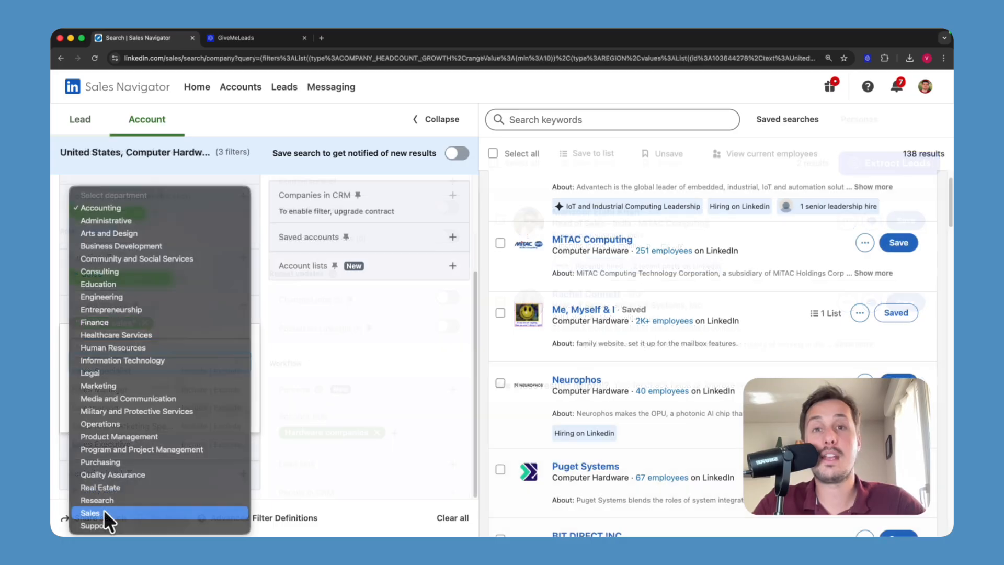
# Filter the accounts to a Sales department headcount greater than 3
pyautogui.click(105, 512)
pyautogui.click(110, 386)
pyautogui.write('3')
pyautogui.click(230, 410)
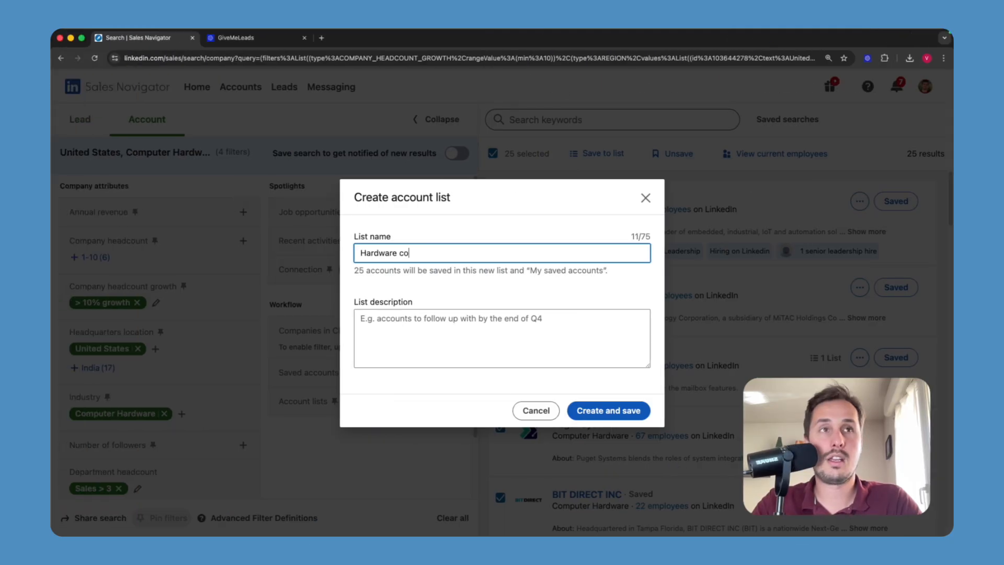
# Save the selected accounts to a new account list named Hardware companies and look through the saved accounts
pyautogui.write('mpanies')
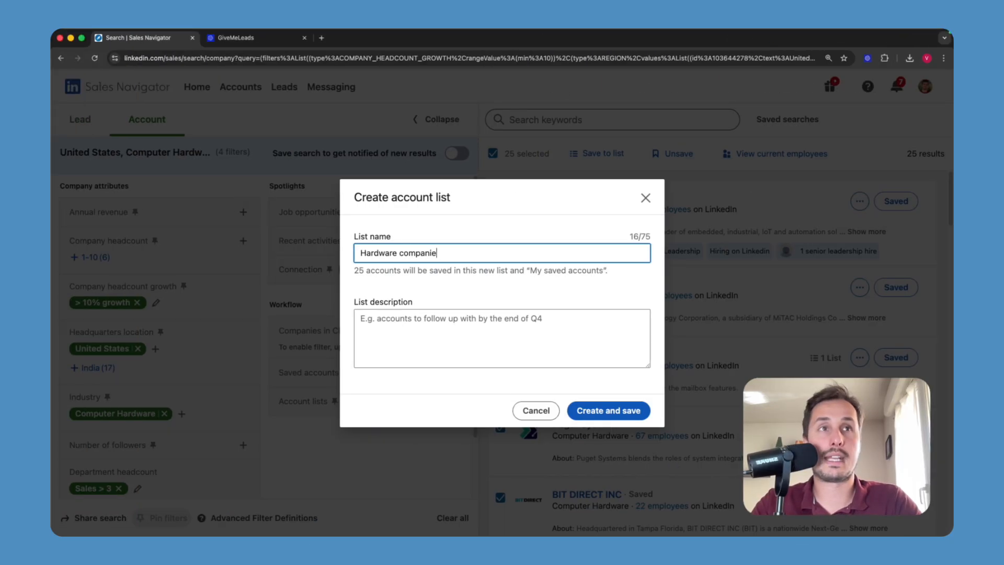
pyautogui.click(620, 412)
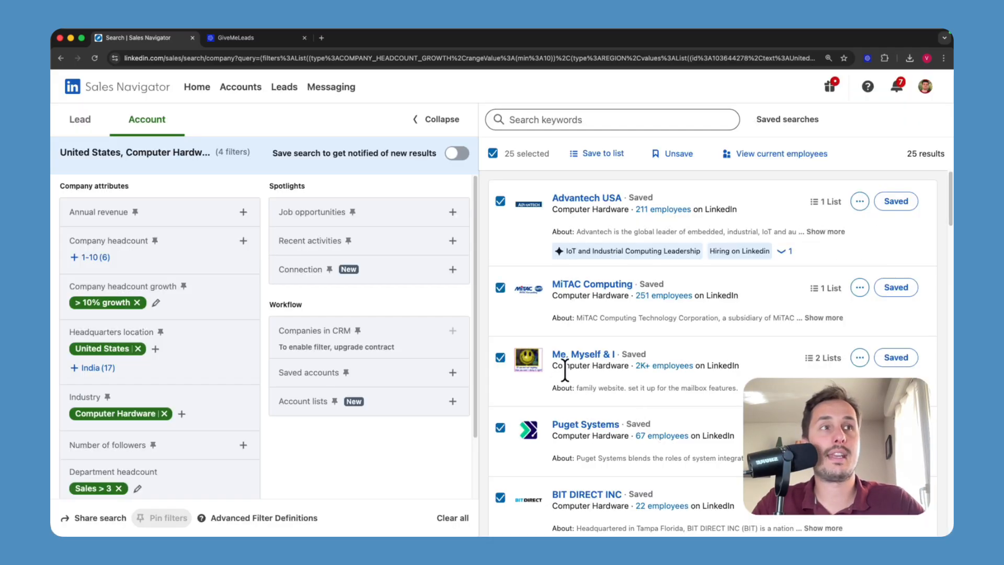
pyautogui.scroll(-5, 654, 387)
pyautogui.scroll(-5, 666, 380)
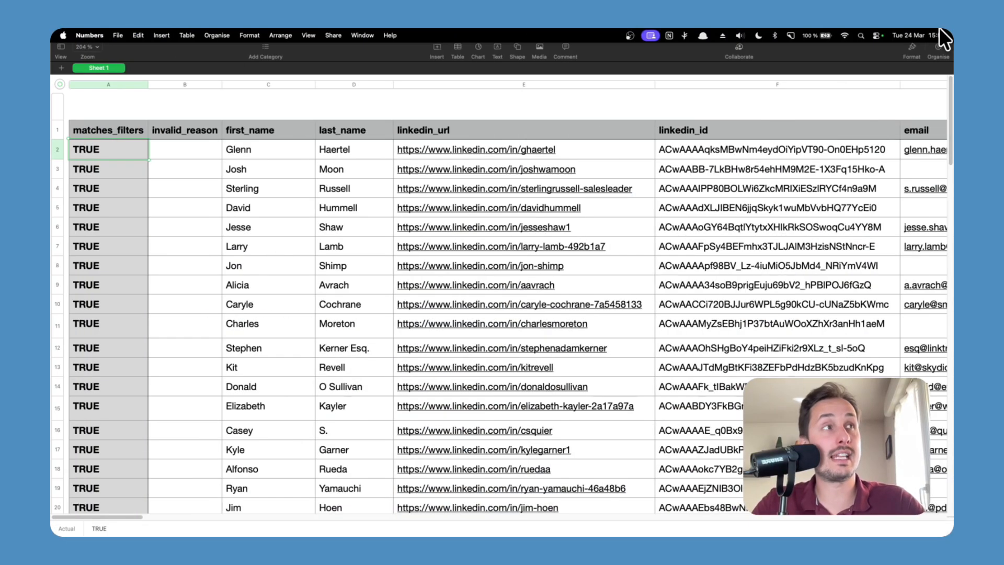
# Review the exported leads in the Numbers spreadsheet down to the last row and across the name, LinkedIn and email columns
pyautogui.moveTo(949, 79); pyautogui.dragTo(928, 394)
pyautogui.click(78, 358)
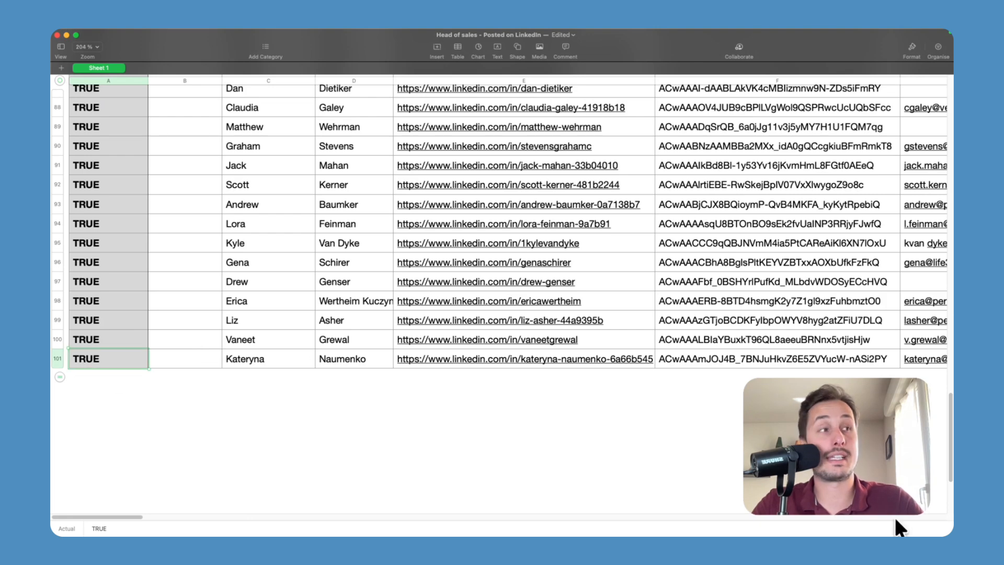
pyautogui.moveTo(950, 473); pyautogui.dragTo(904, 92)
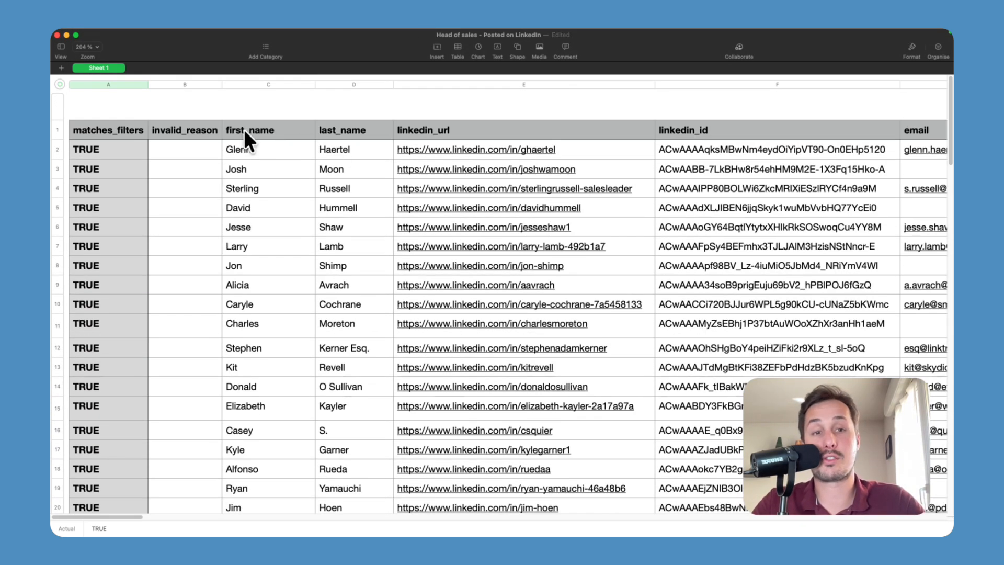
pyautogui.hscroll(10, 293, 140)
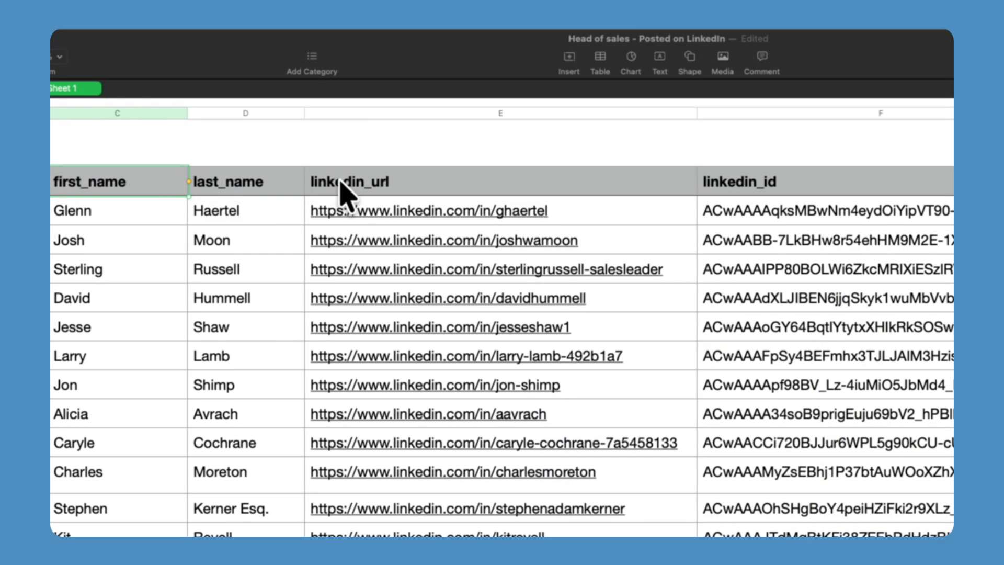
pyautogui.hscroll(3, 298, 190)
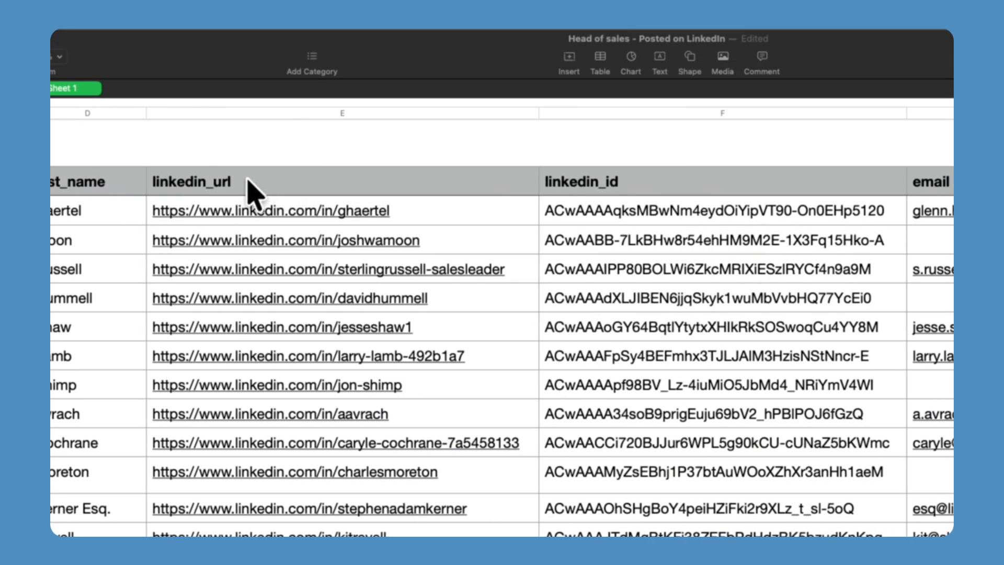
pyautogui.hscroll(20, 411, 230)
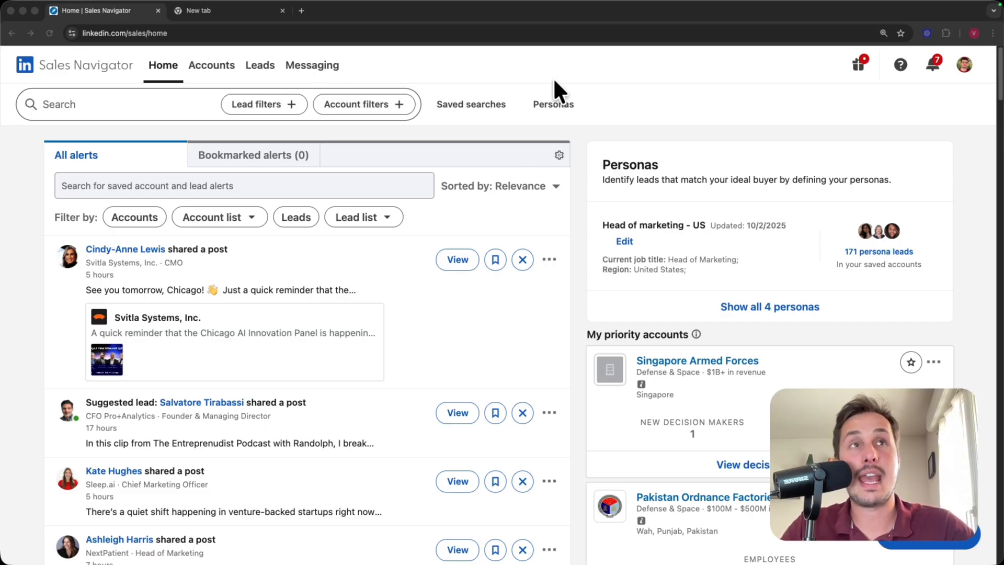
# Open the full set of lead search filters in Sales Navigator and look over the available categories
pyautogui.click(602, 93)
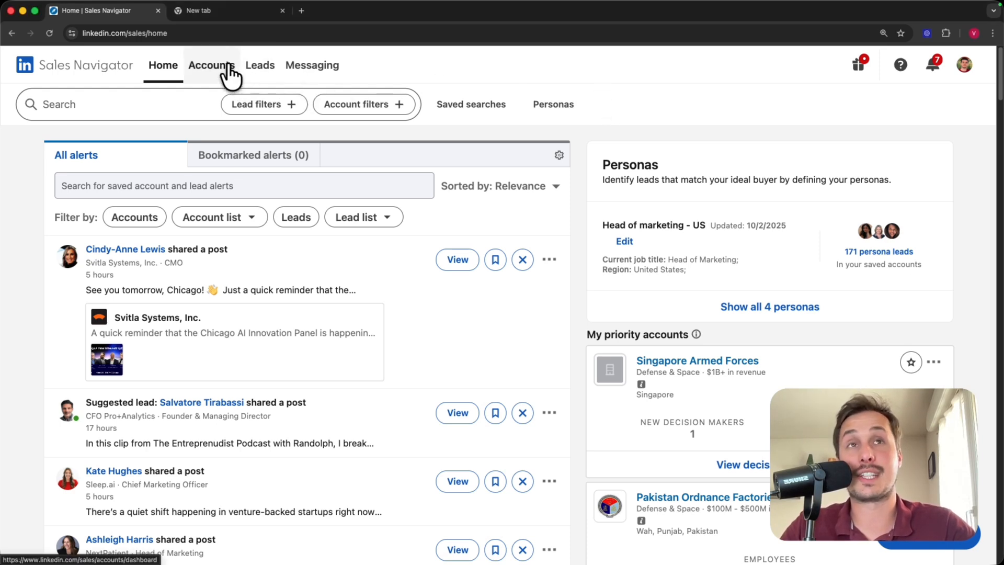
pyautogui.click(276, 106)
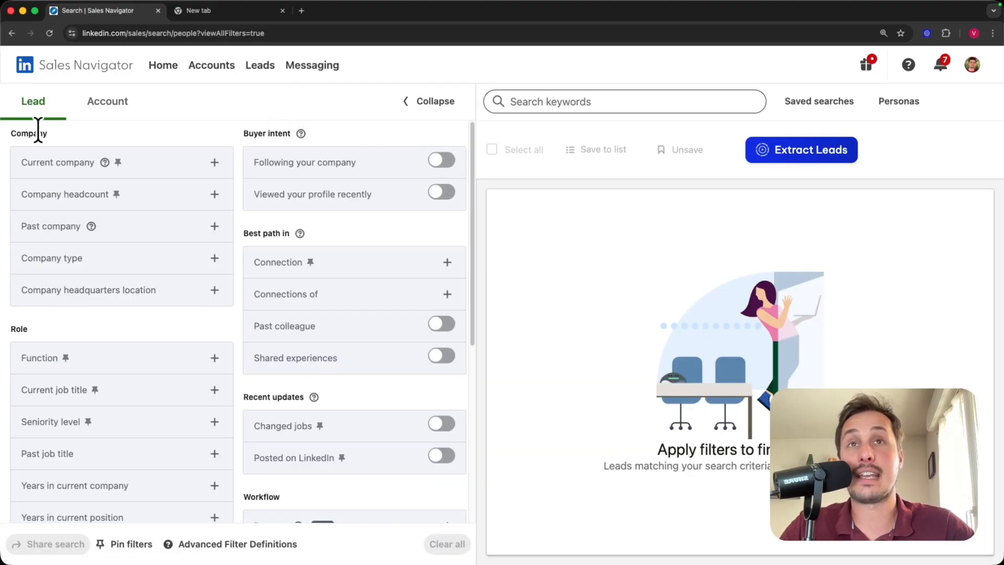
pyautogui.scroll(-5, 59, 434)
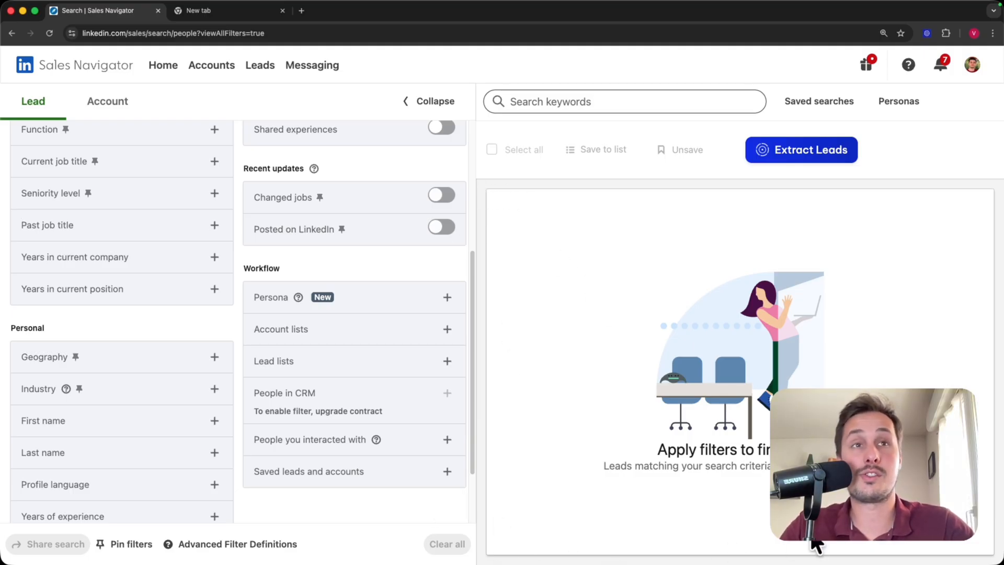
# Filter the leads by the exact current job title "ceo"
pyautogui.click(204, 165)
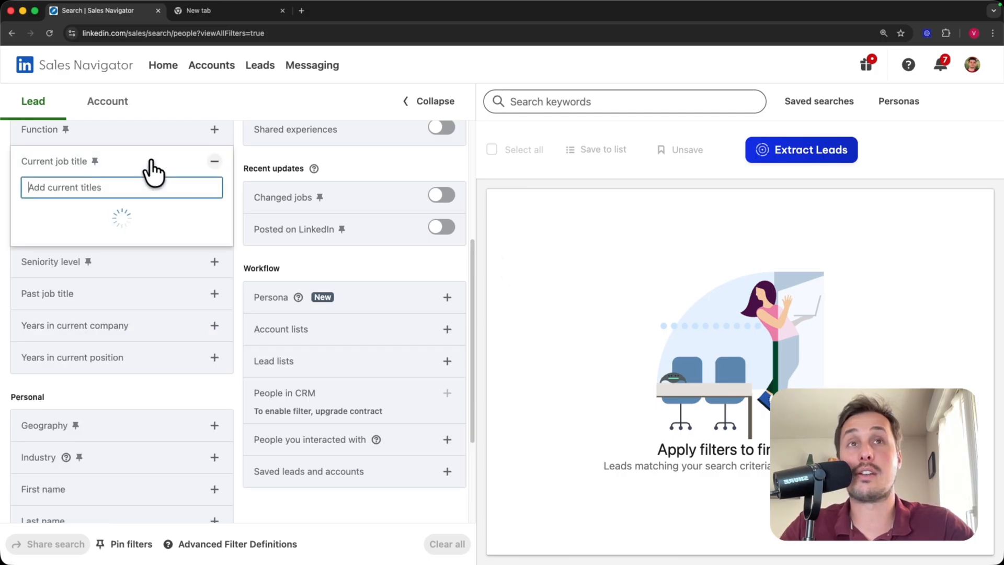
pyautogui.write('"ceo"')
pyautogui.press('Return')
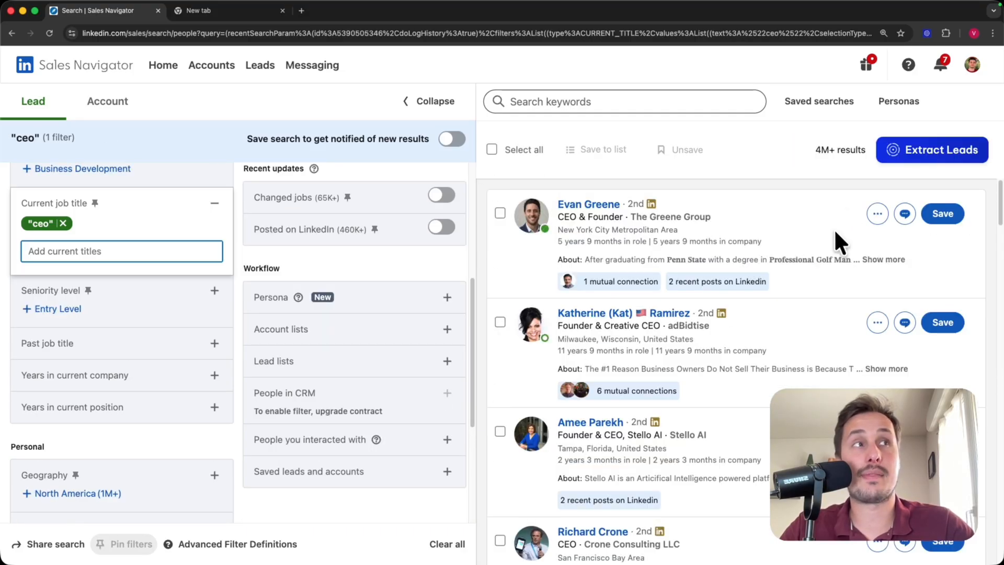
# Check the number of results for the "ceo" search and remove that job title filter
pyautogui.moveTo(815, 150); pyautogui.dragTo(857, 152)
pyautogui.click(814, 153)
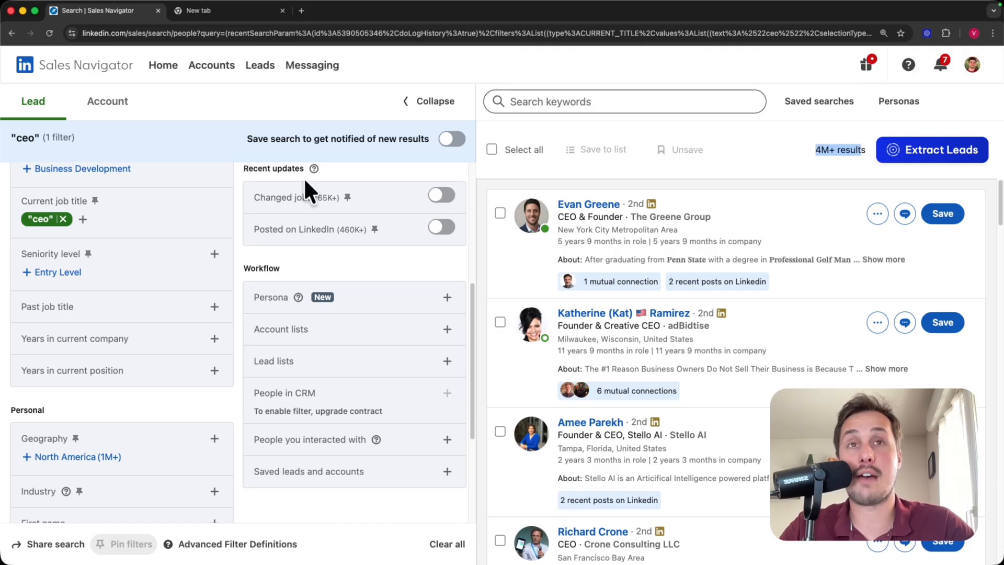
pyautogui.click(805, 157)
pyautogui.moveTo(65, 227)
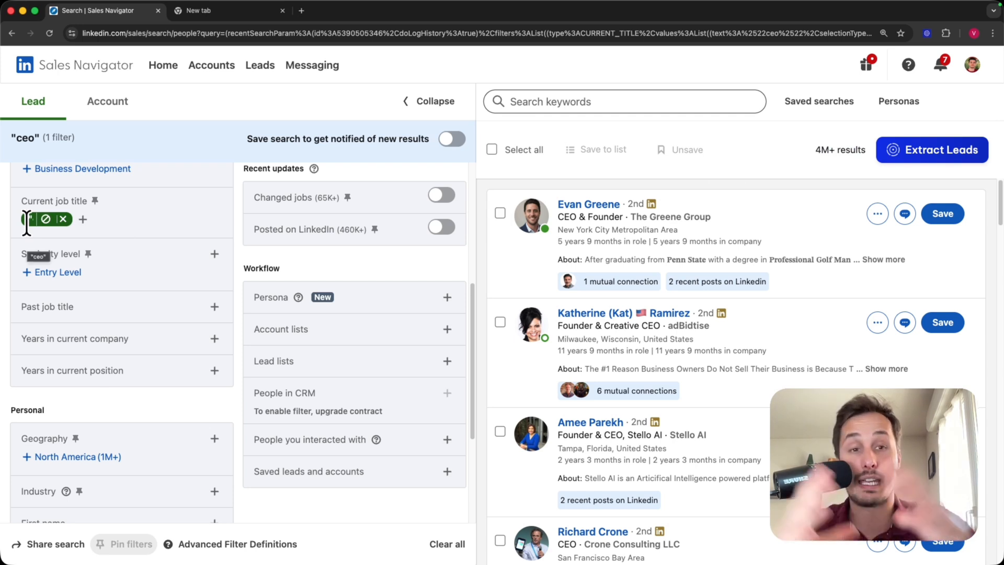
pyautogui.moveTo(814, 150); pyautogui.dragTo(826, 150)
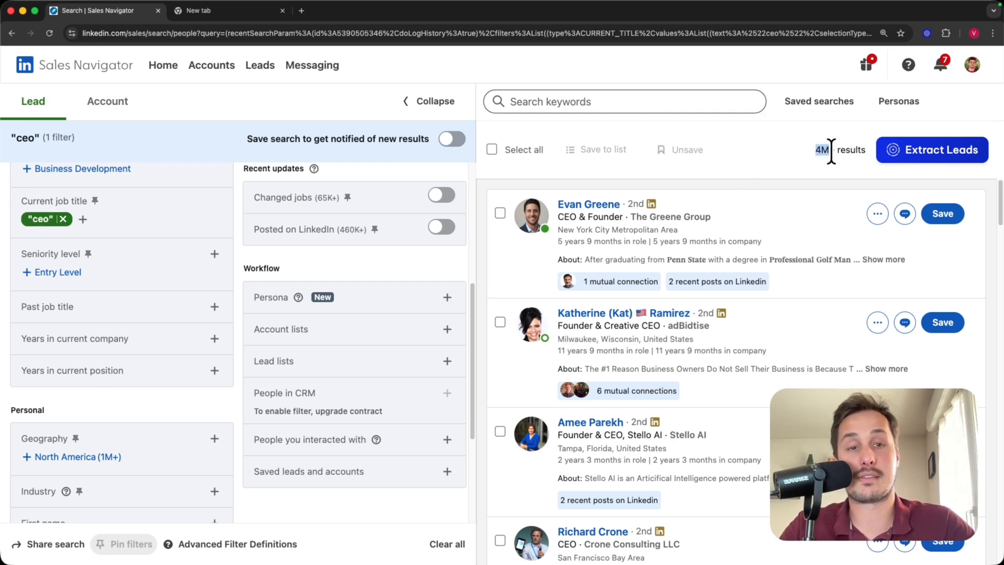
pyautogui.click(63, 218)
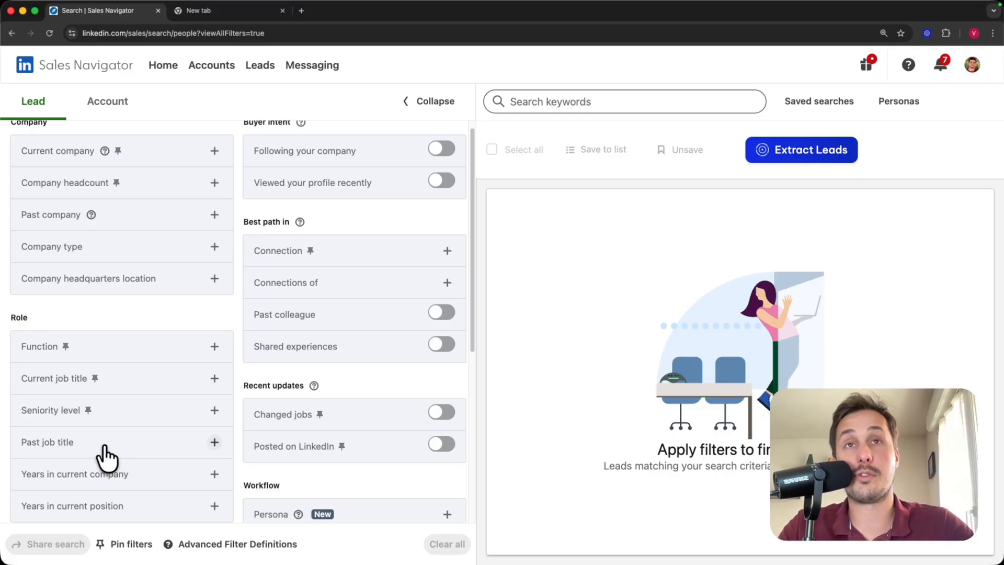
# Filter the leads by company headcount 11-50 and browse the matching people
pyautogui.scroll(1, 212, 209)
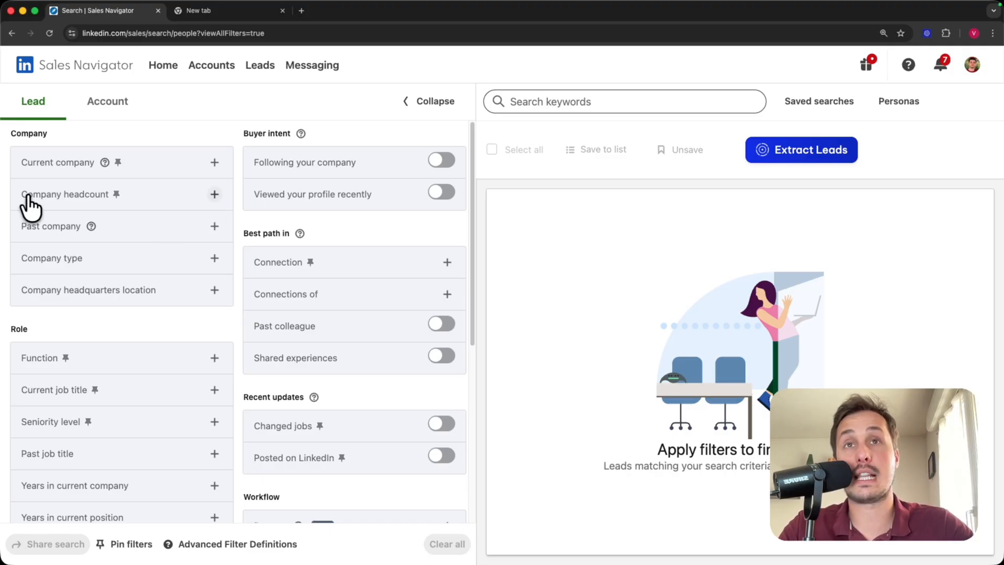
pyautogui.click(214, 194)
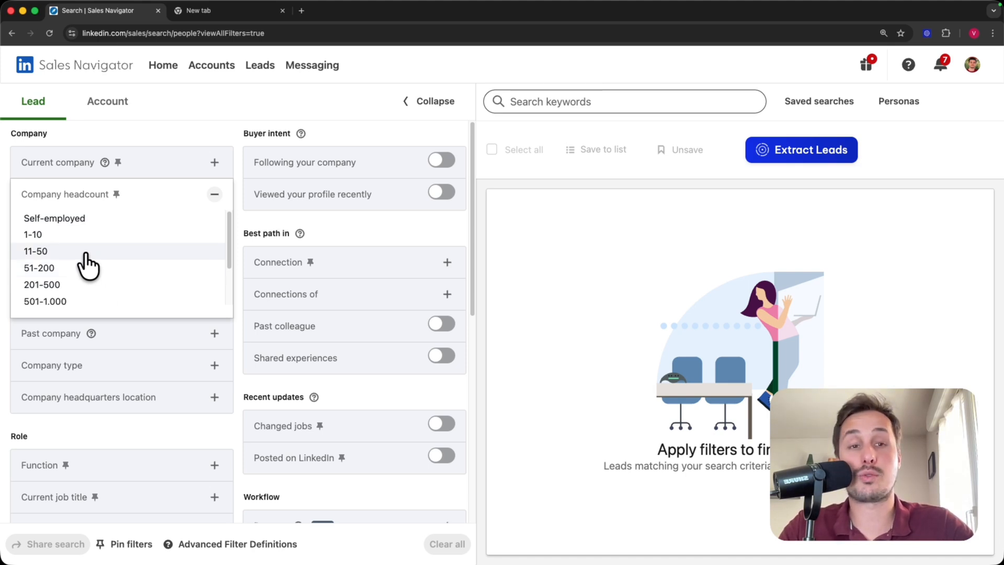
pyautogui.click(37, 252)
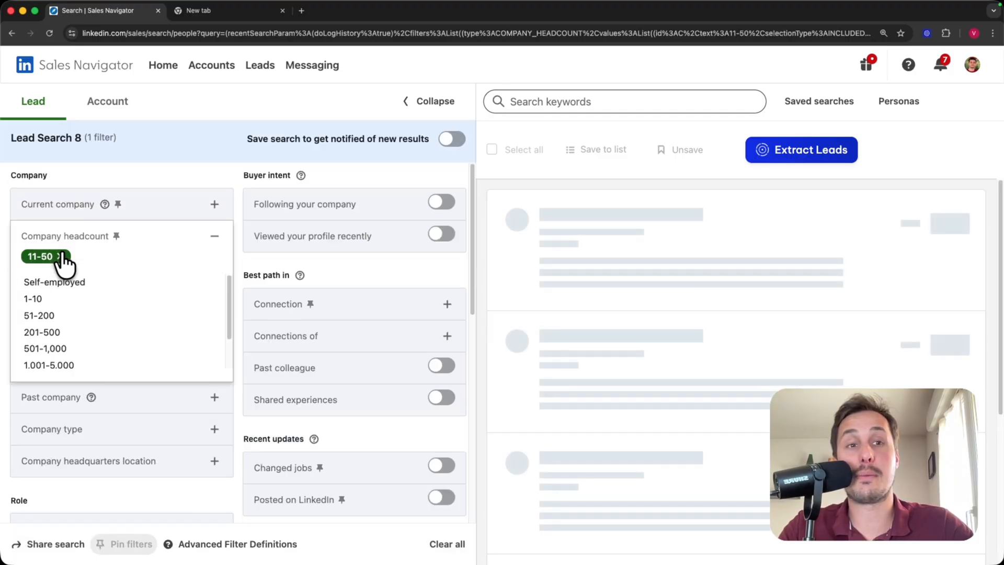
pyautogui.scroll(-8, 645, 291)
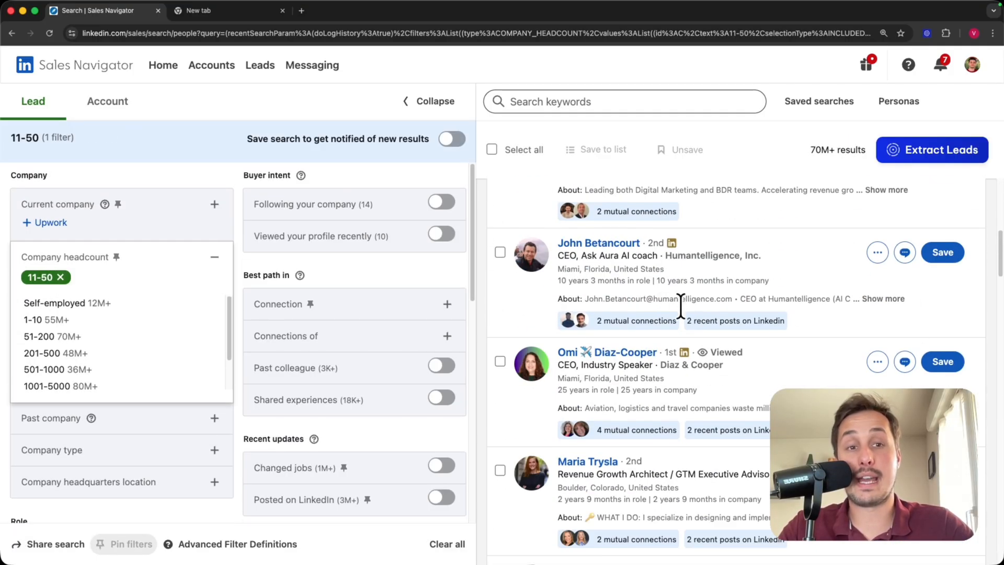
pyautogui.scroll(10, 736, 297)
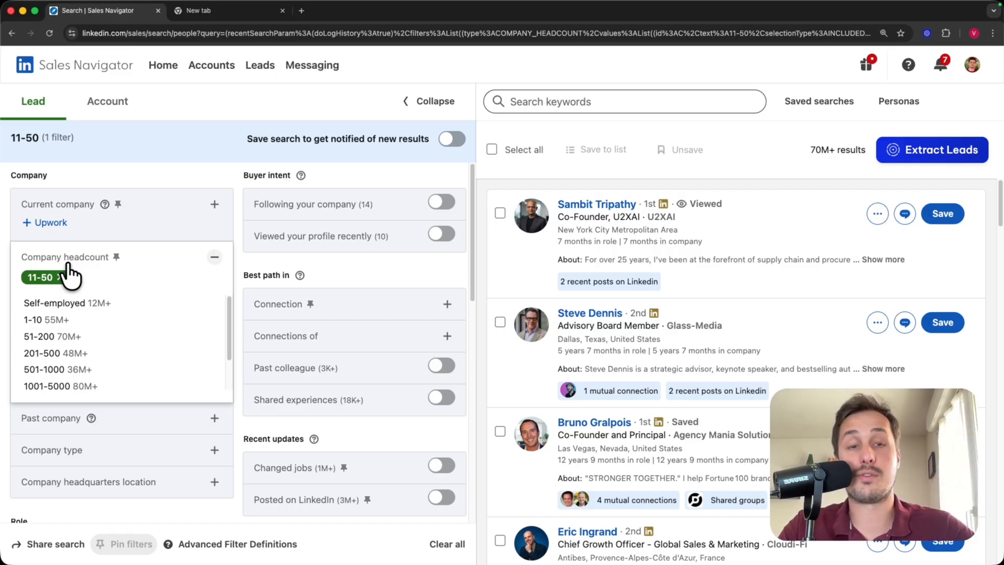
# Replace the 11-50 company headcount filter with the ranges 1,001-5,000, 5,001-10,000 and 10,001+
pyautogui.click(60, 277)
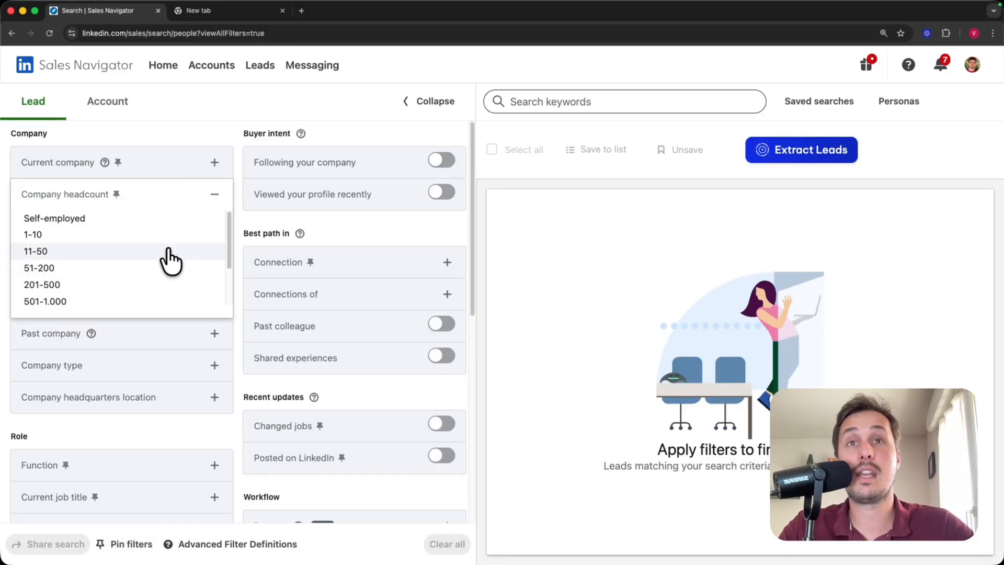
pyautogui.scroll(-2, 170, 260)
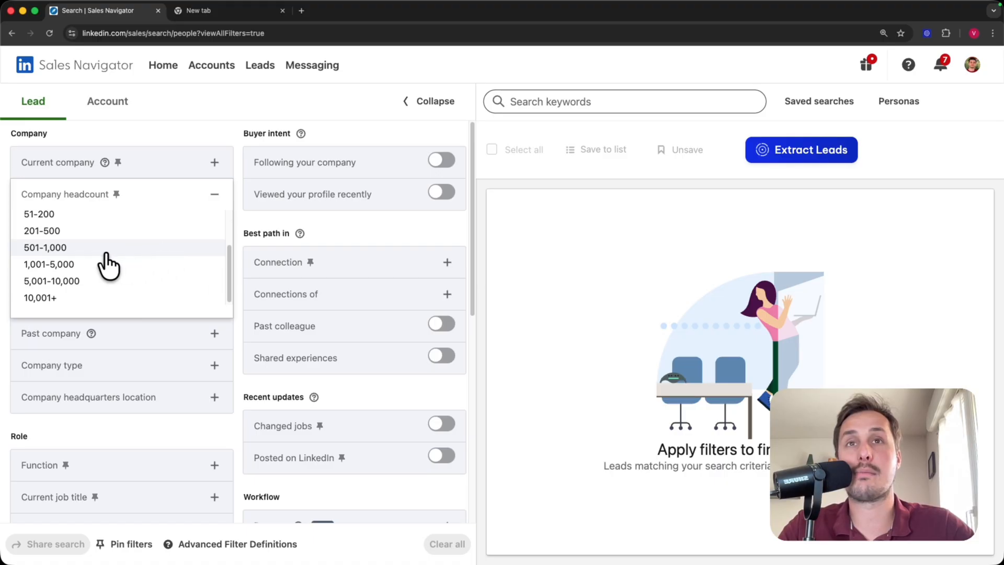
pyautogui.click(46, 265)
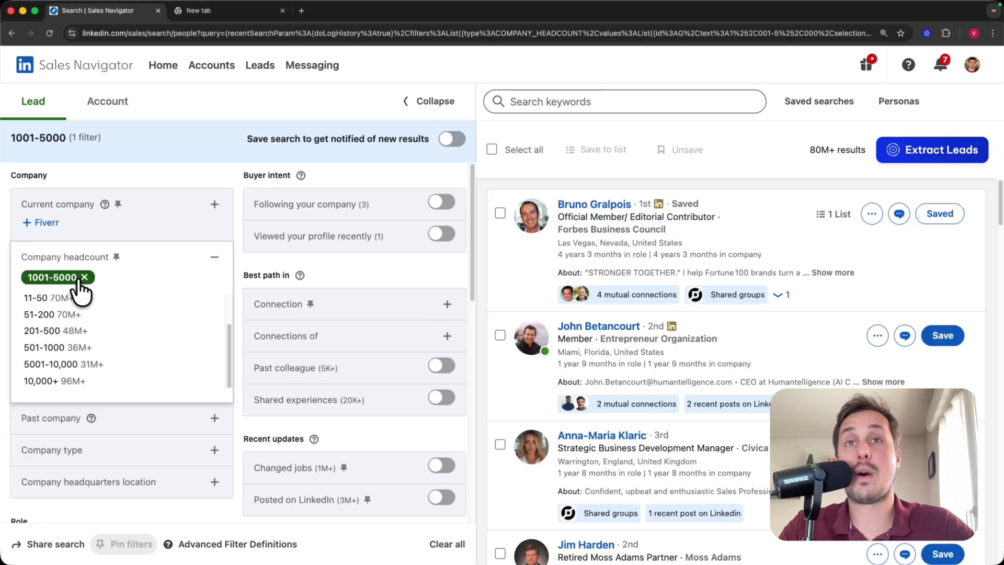
pyautogui.click(60, 365)
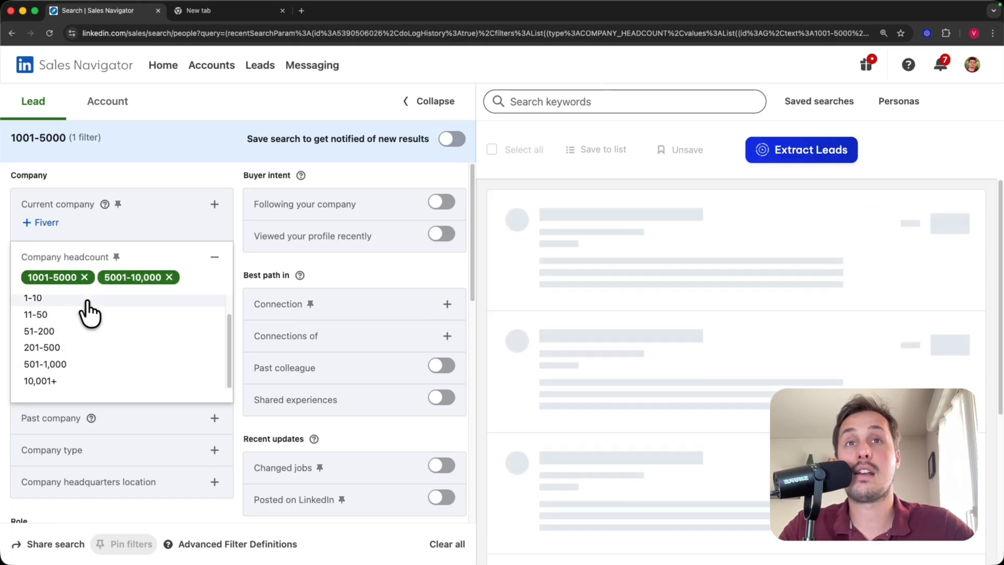
pyautogui.click(41, 381)
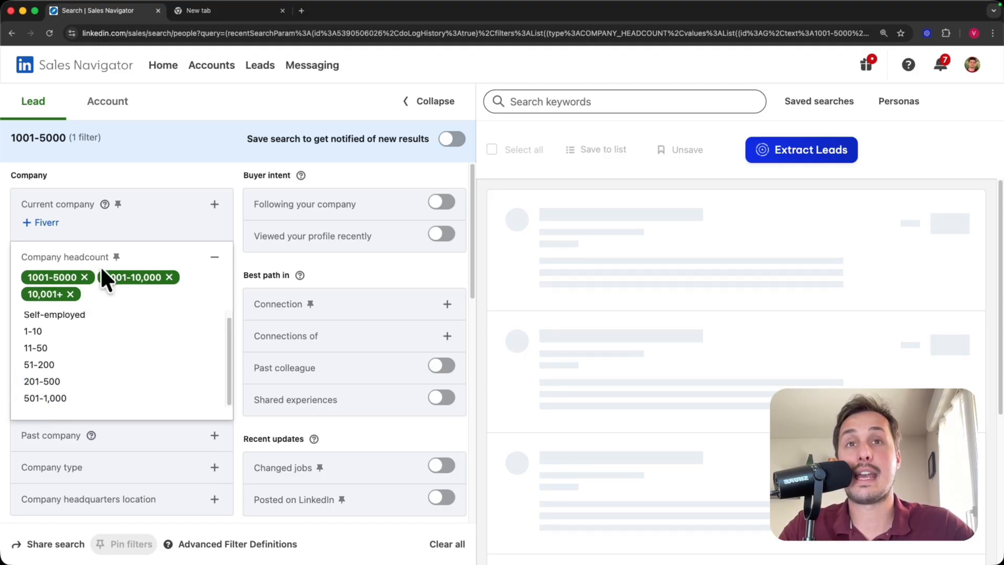
pyautogui.click(167, 168)
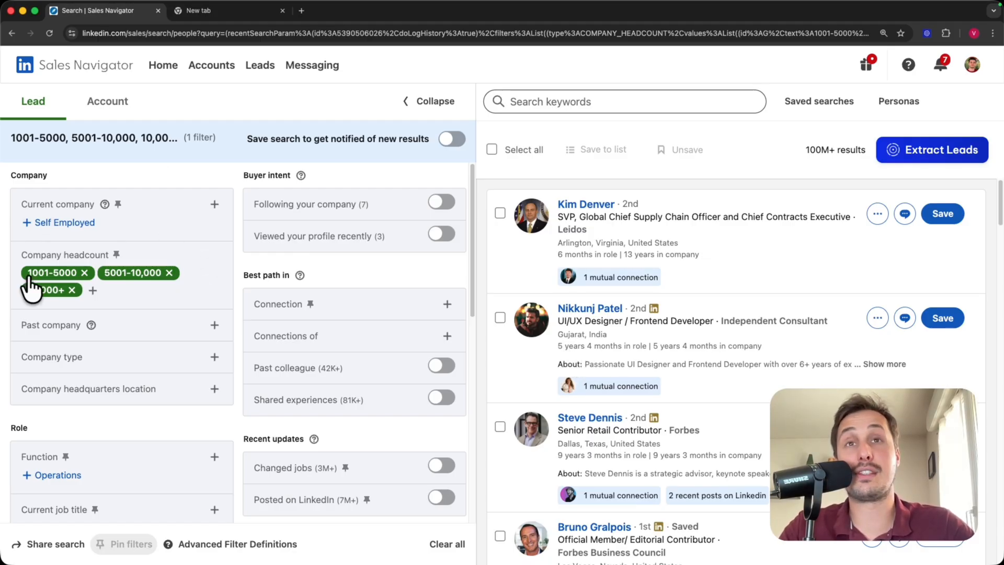
# Remove all selected company headcount ranges from the lead search
pyautogui.click(72, 290)
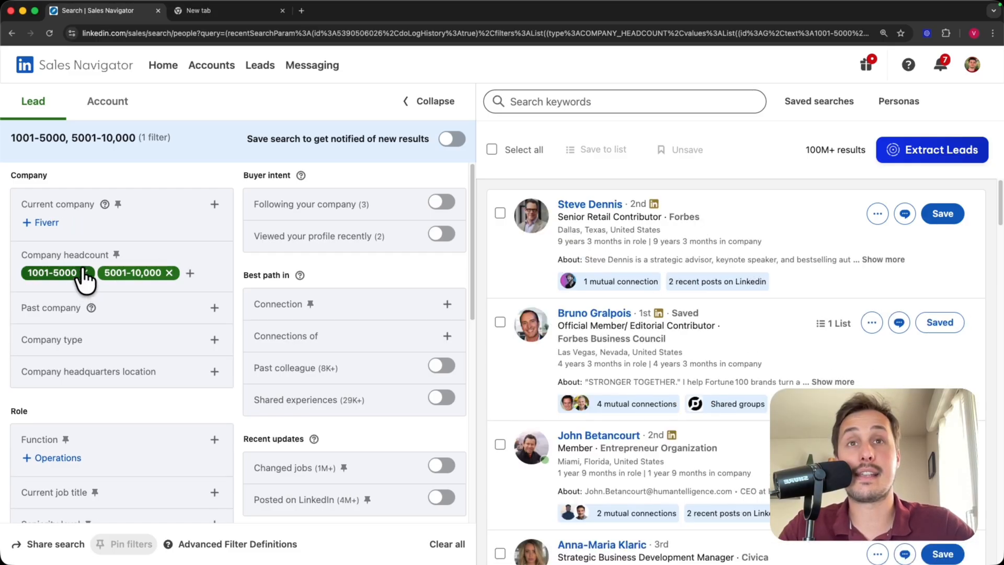
pyautogui.click(84, 272)
pyautogui.click(93, 273)
# Filter the leads by the suggested current job title Head of Sales and browse the matching people
pyautogui.scroll(-3, 134, 271)
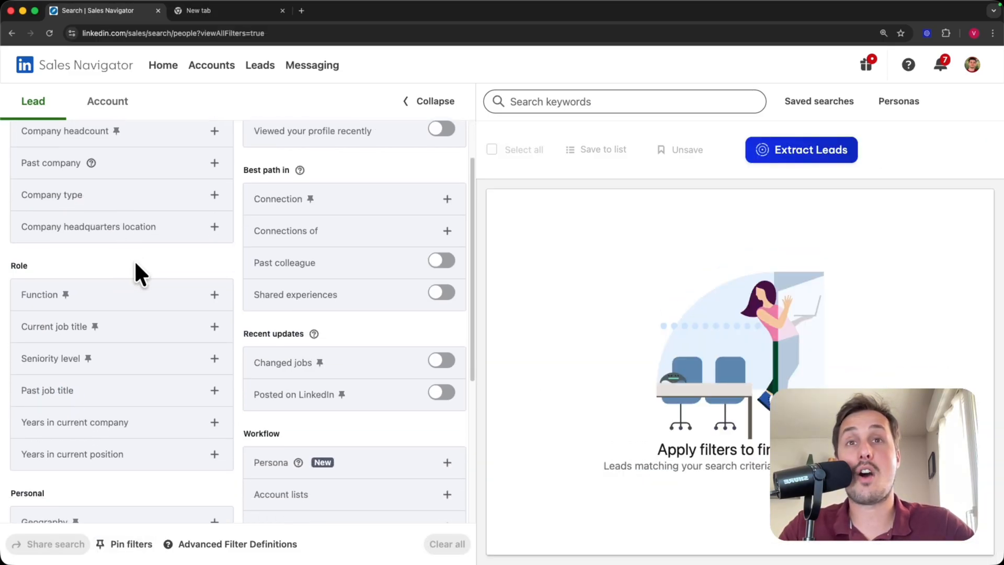
pyautogui.scroll(-2, 136, 275)
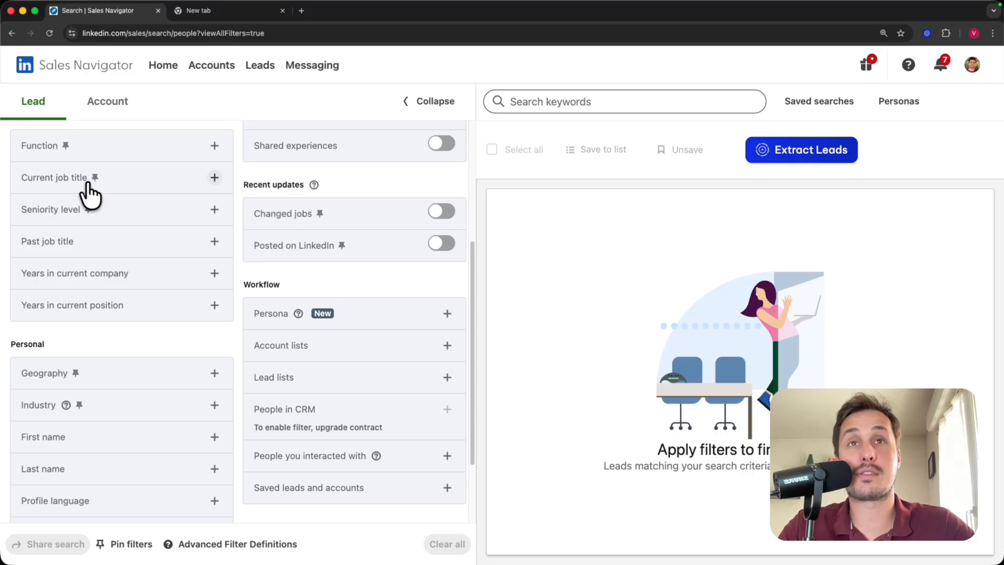
pyautogui.click(215, 178)
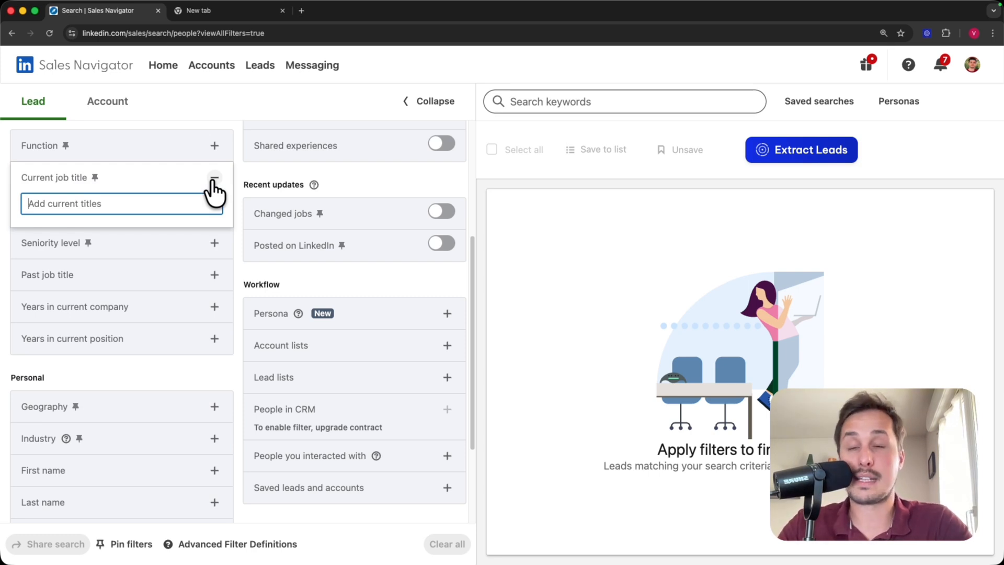
pyautogui.write('head of sales')
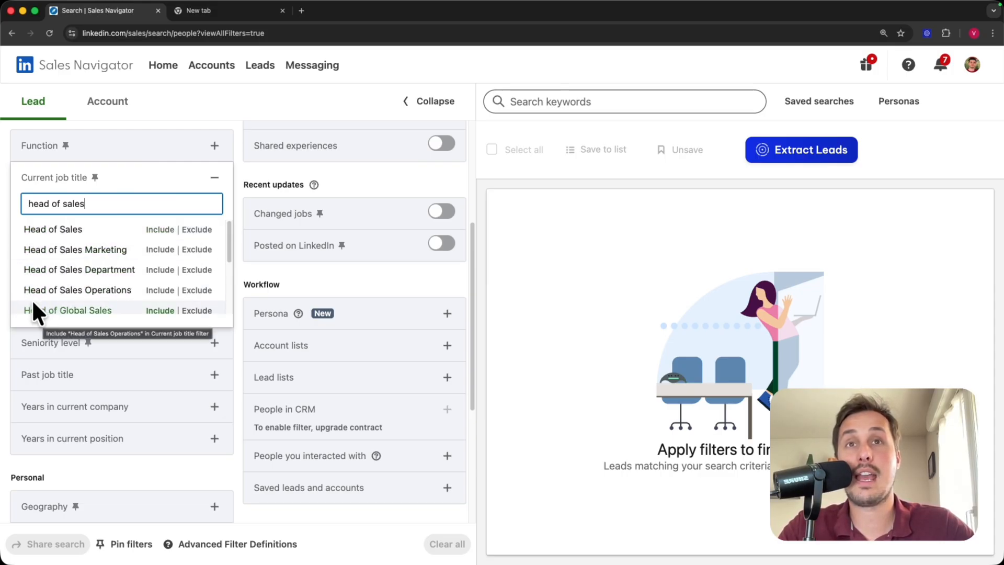
pyautogui.scroll(-3, 128, 291)
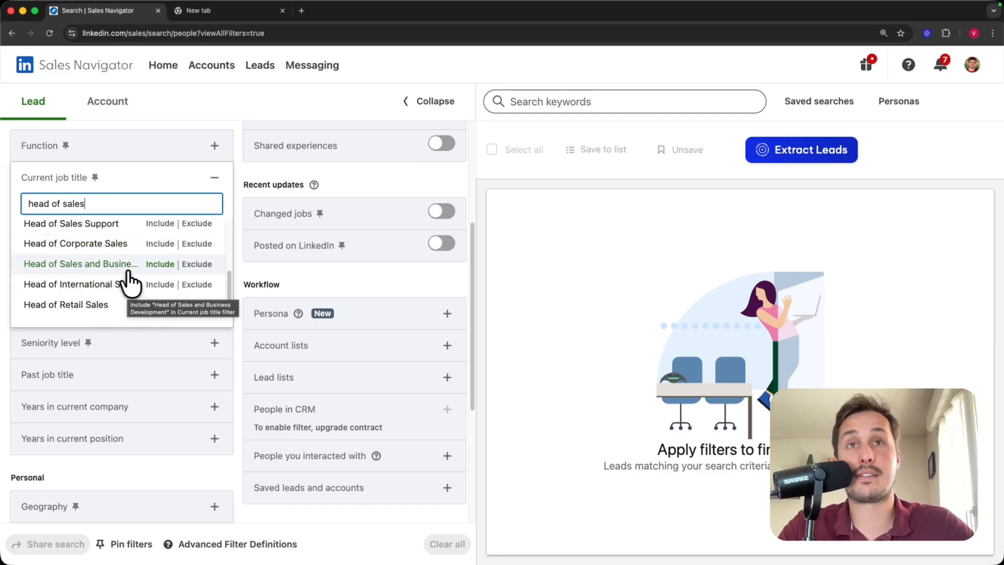
pyautogui.scroll(3, 131, 282)
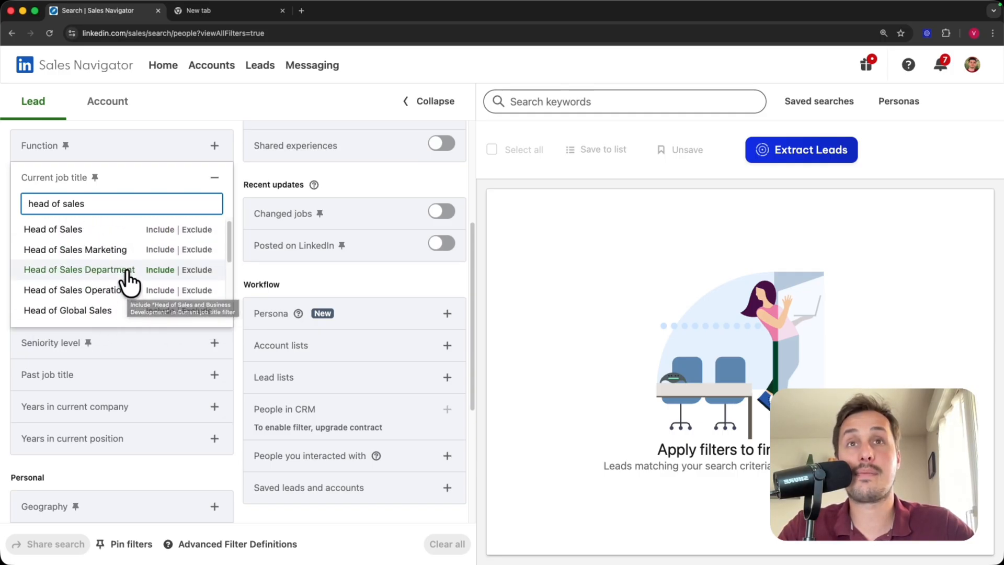
pyautogui.click(158, 231)
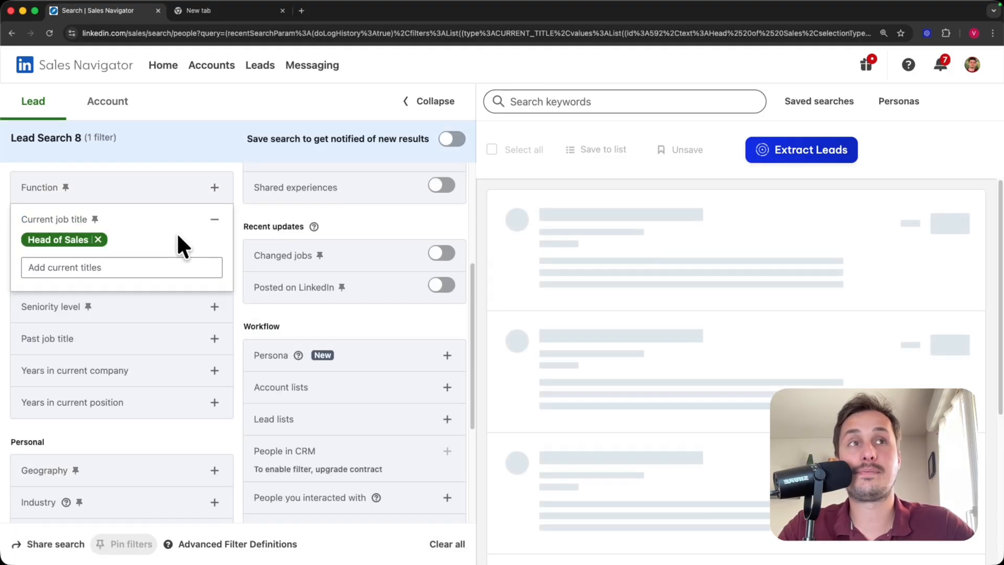
pyautogui.scroll(-1, 622, 230)
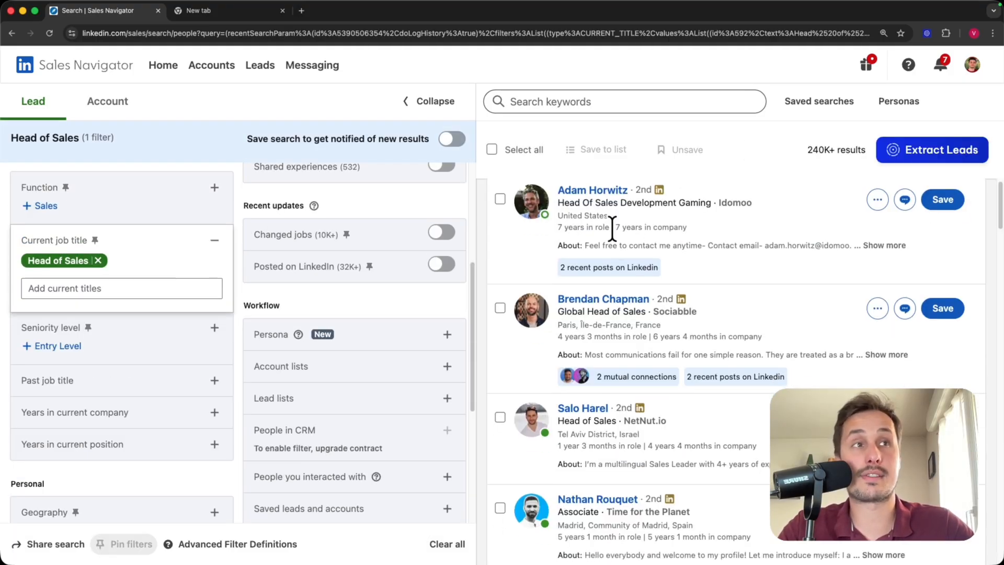
pyautogui.scroll(-2, 618, 226)
pyautogui.scroll(-4, 612, 261)
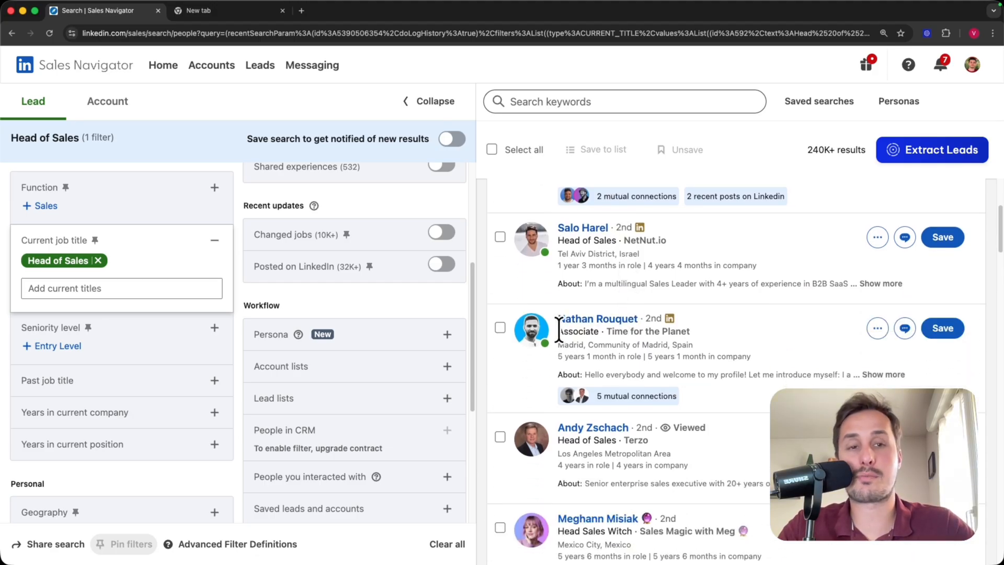
pyautogui.scroll(-6, 559, 334)
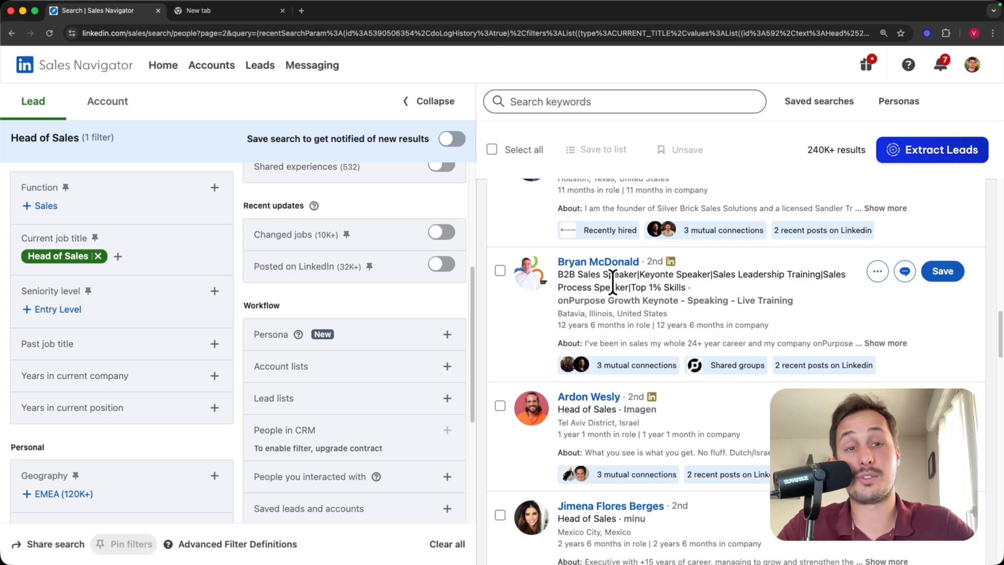
pyautogui.scroll(1, 612, 282)
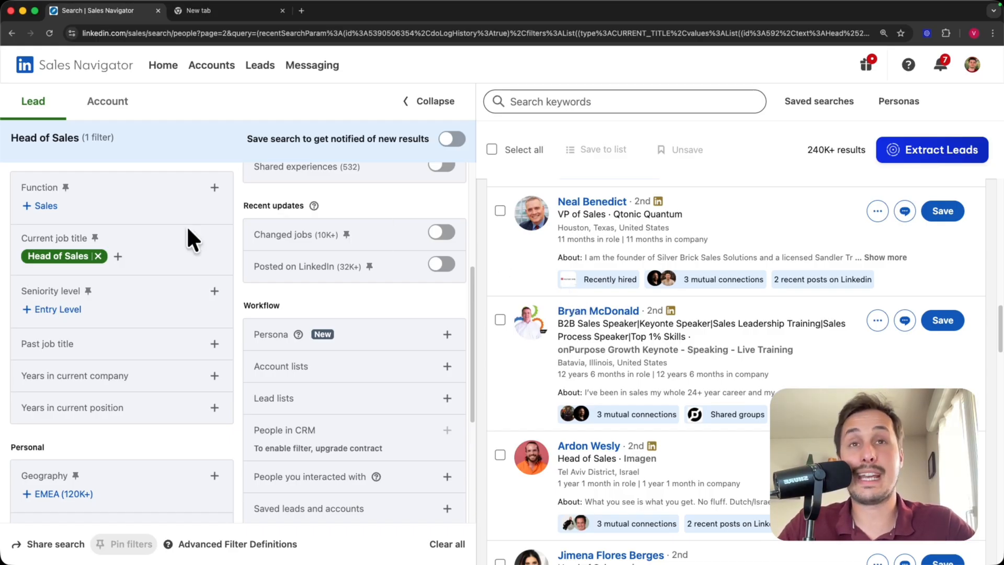
# Replace the Head of Sales filter with the exact-match current job title "head of sales" in quotation marks and review the leads
pyautogui.click(99, 256)
pyautogui.click(215, 177)
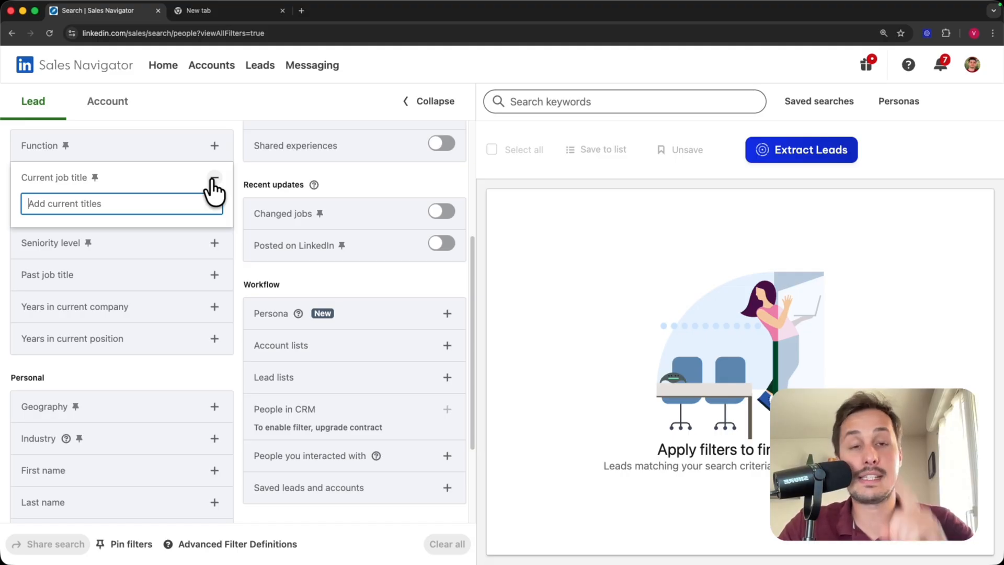
pyautogui.write('"')
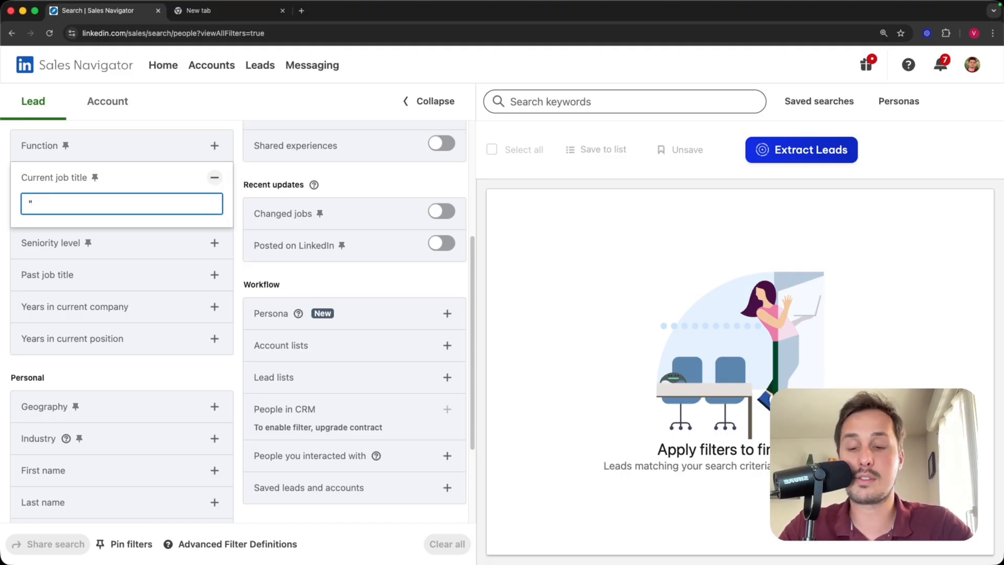
pyautogui.write('head of sales"')
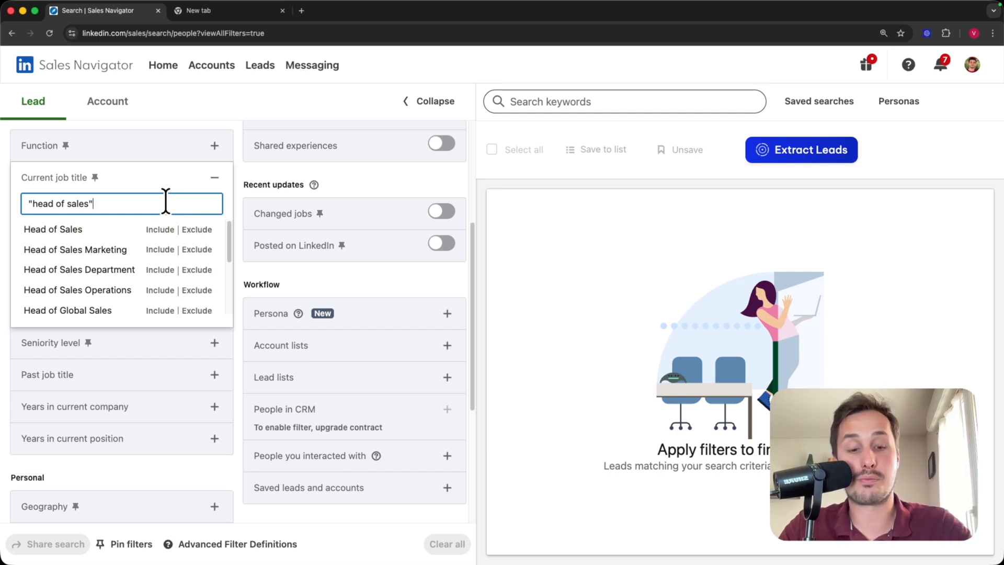
pyautogui.press('Return')
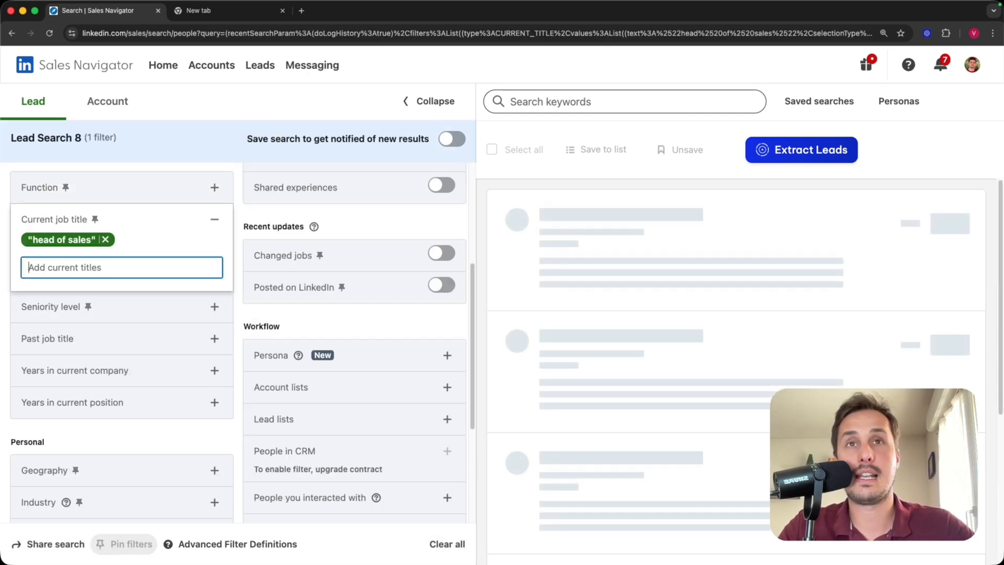
pyautogui.scroll(-10, 650, 313)
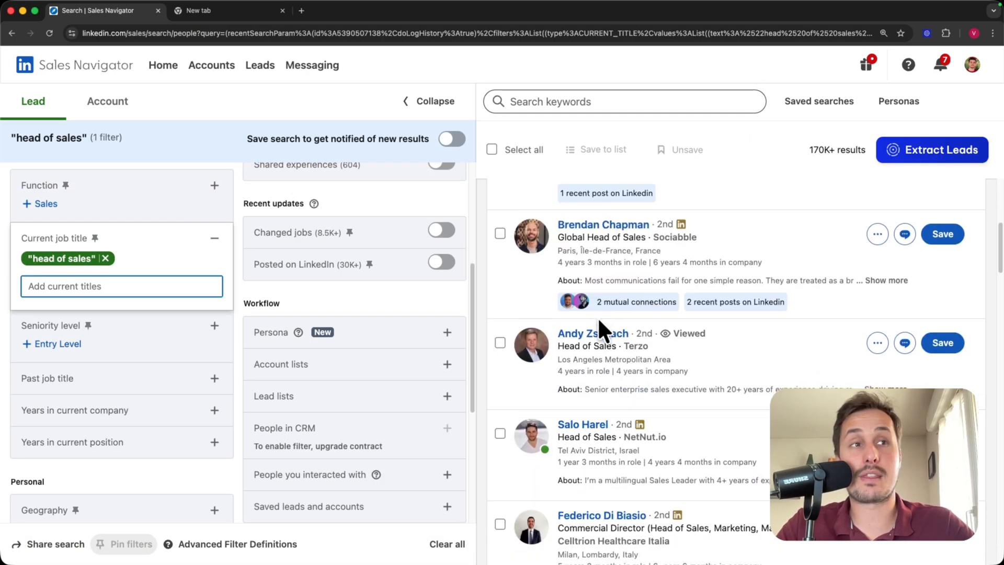
pyautogui.scroll(10, 678, 350)
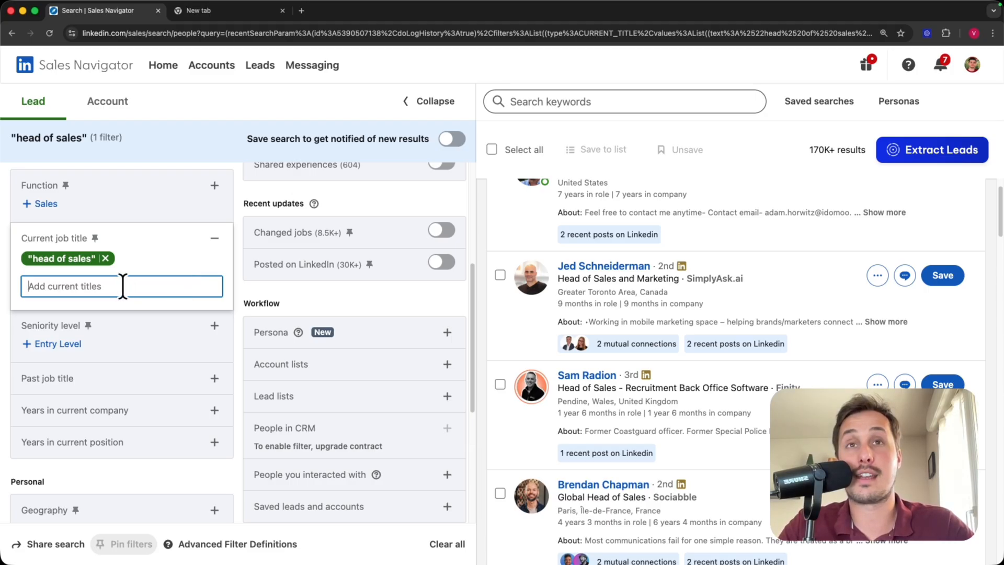
# Add the exact-match current job title "head of marketing" in quotation marks and browse the combined leads
pyautogui.write('"head of m')
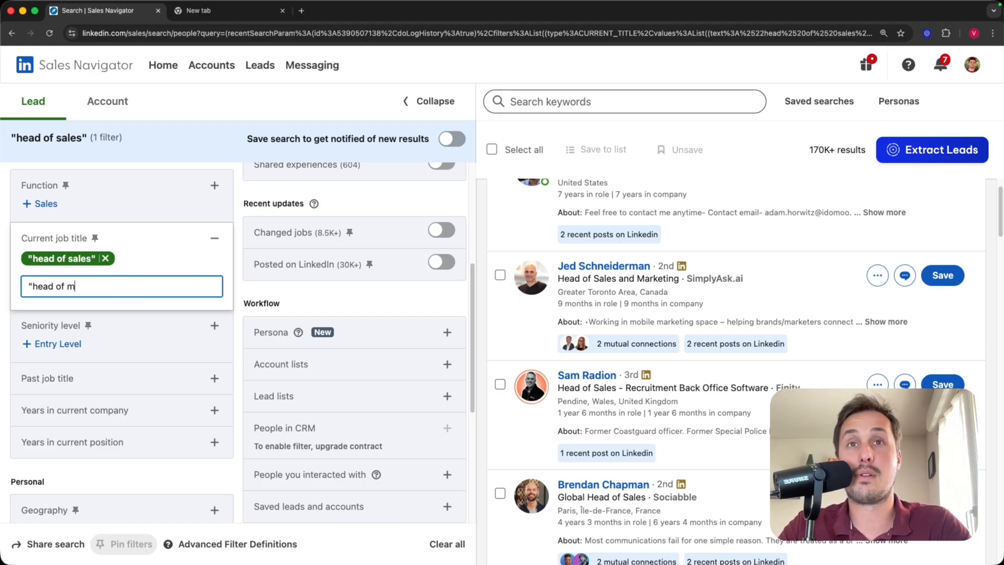
pyautogui.write('arketing"')
pyautogui.press('Return')
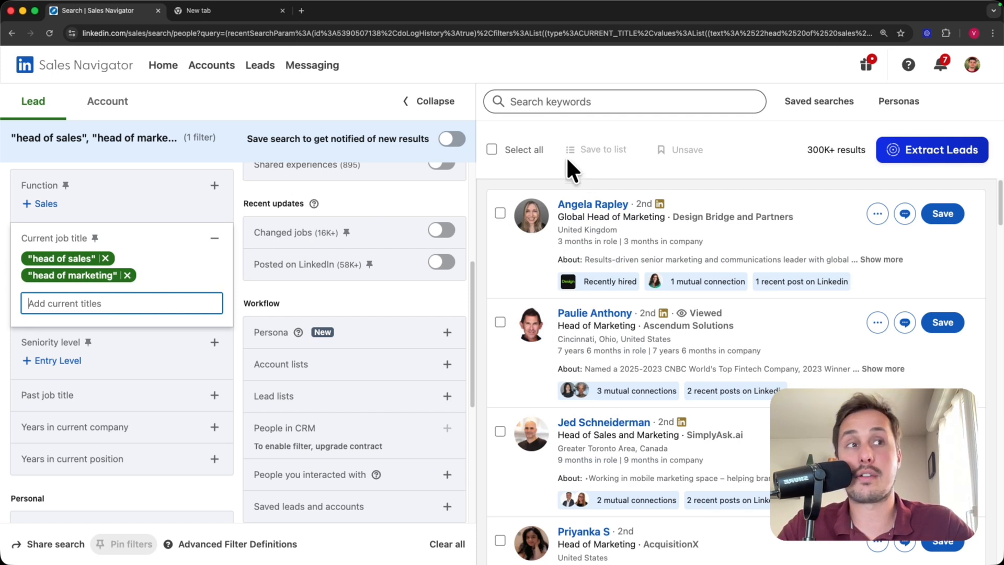
pyautogui.scroll(-3, 594, 219)
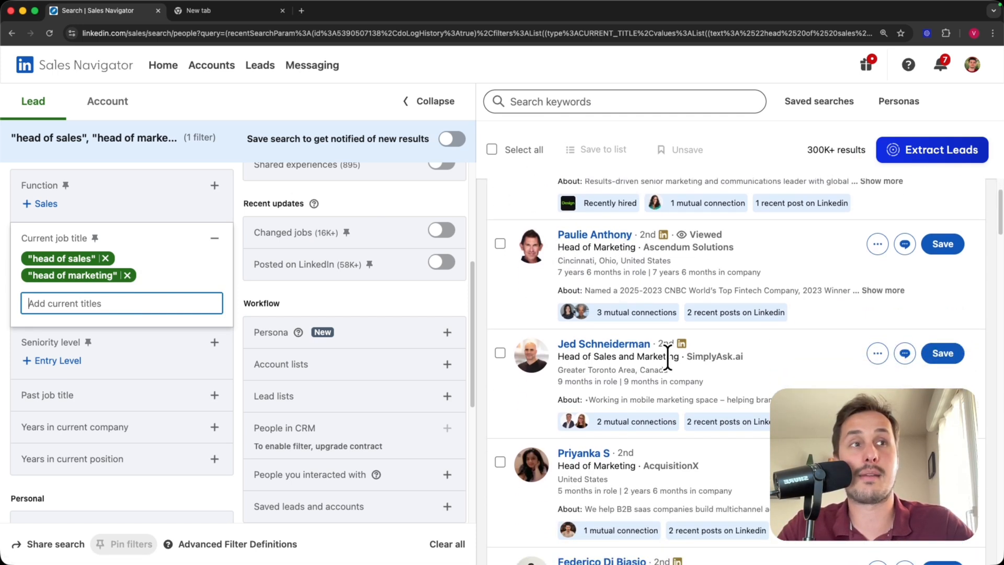
pyautogui.scroll(-5, 666, 354)
pyautogui.scroll(-5, 561, 340)
pyautogui.scroll(-15, 615, 342)
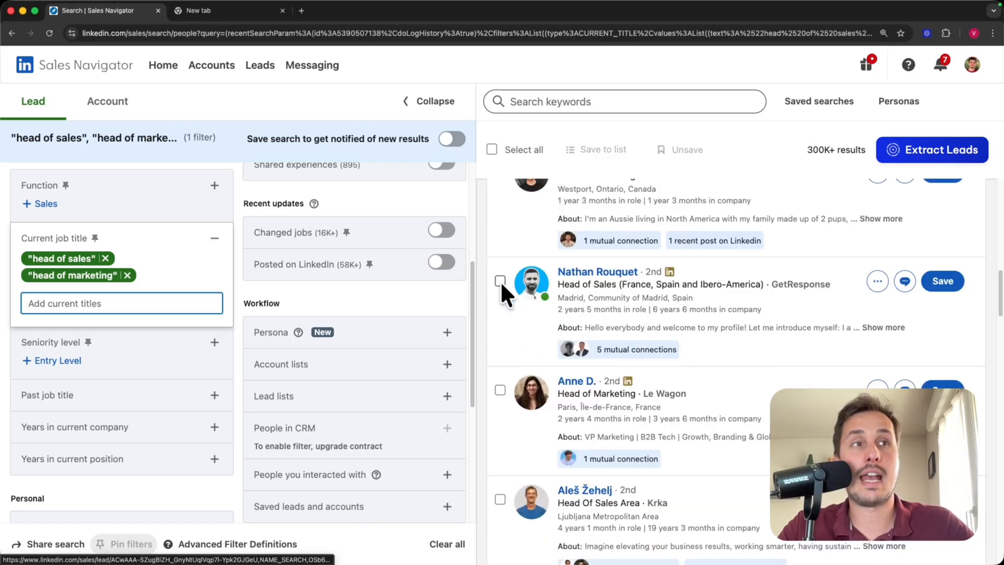
# Filter the leads by the Sales function and examine the job titles of the matching people
pyautogui.scroll(-2, 521, 322)
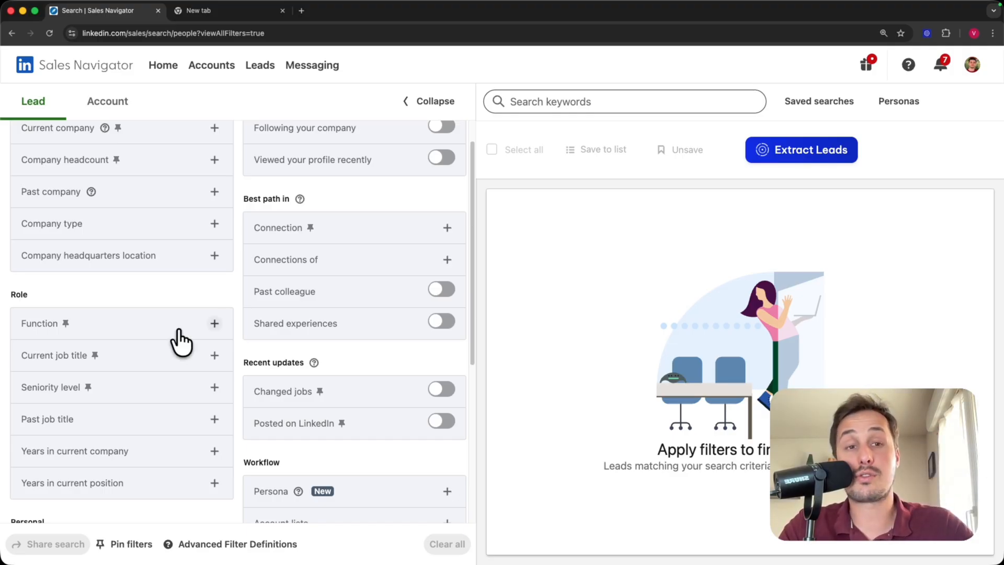
pyautogui.click(213, 324)
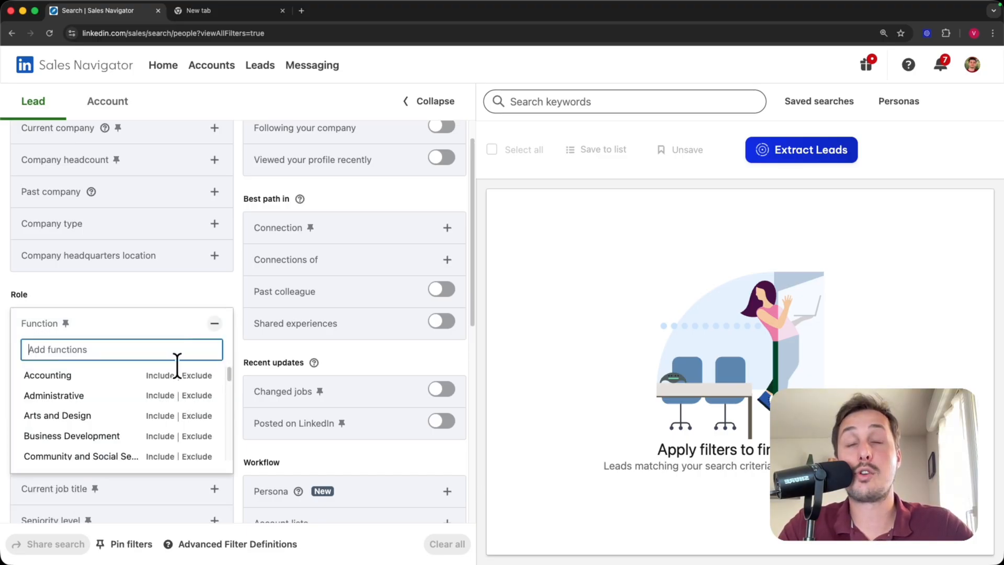
pyautogui.scroll(-8, 155, 407)
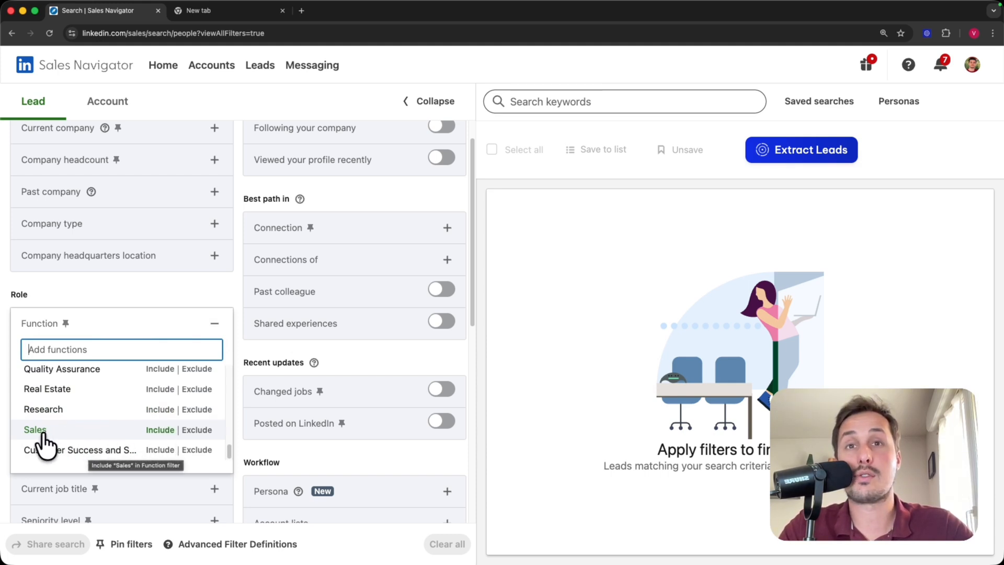
pyautogui.click(164, 433)
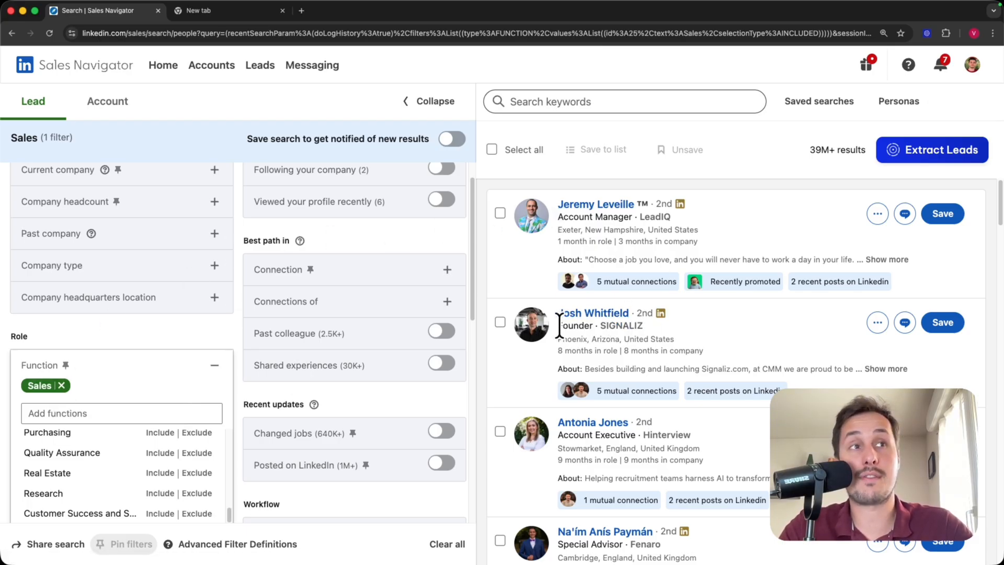
pyautogui.scroll(-5, 559, 325)
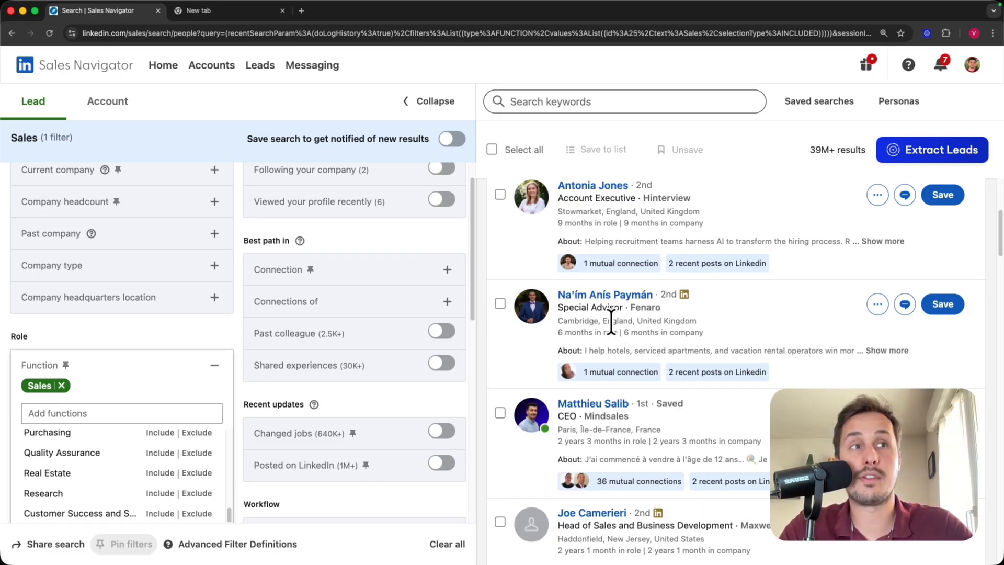
pyautogui.scroll(-2, 594, 359)
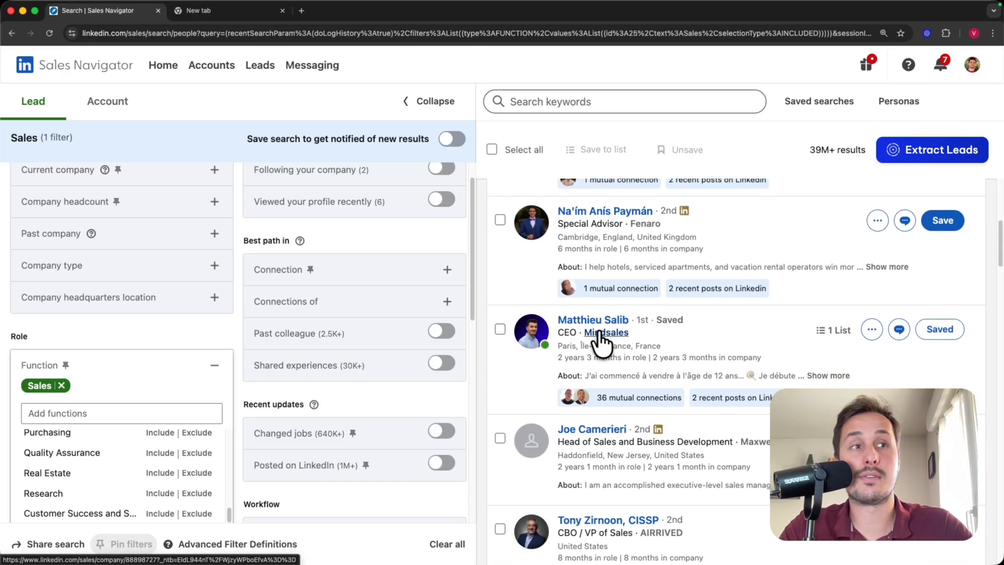
pyautogui.scroll(-8, 601, 343)
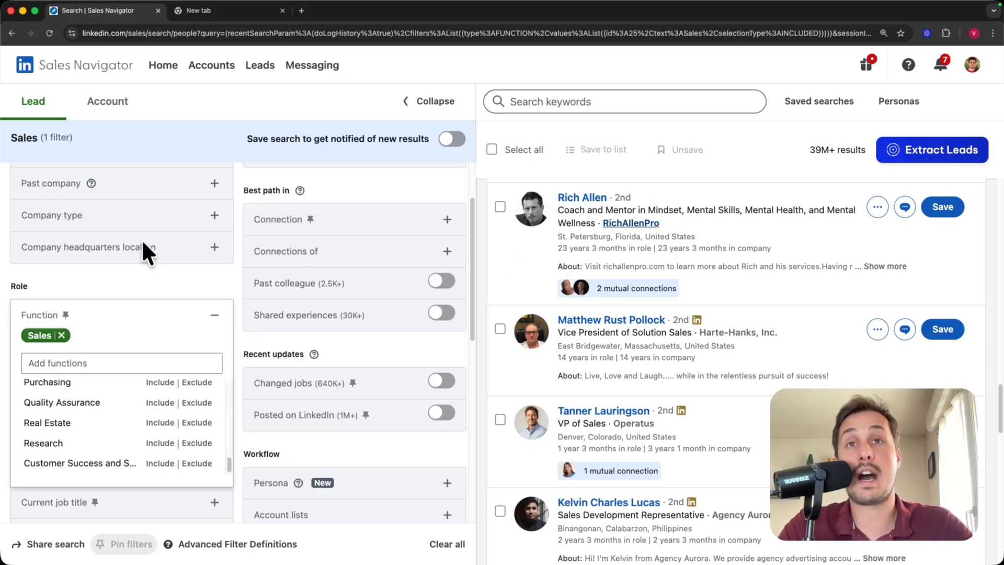
# Remove the Sales function filter and view the available seniority level options
pyautogui.click(62, 335)
pyautogui.click(206, 341)
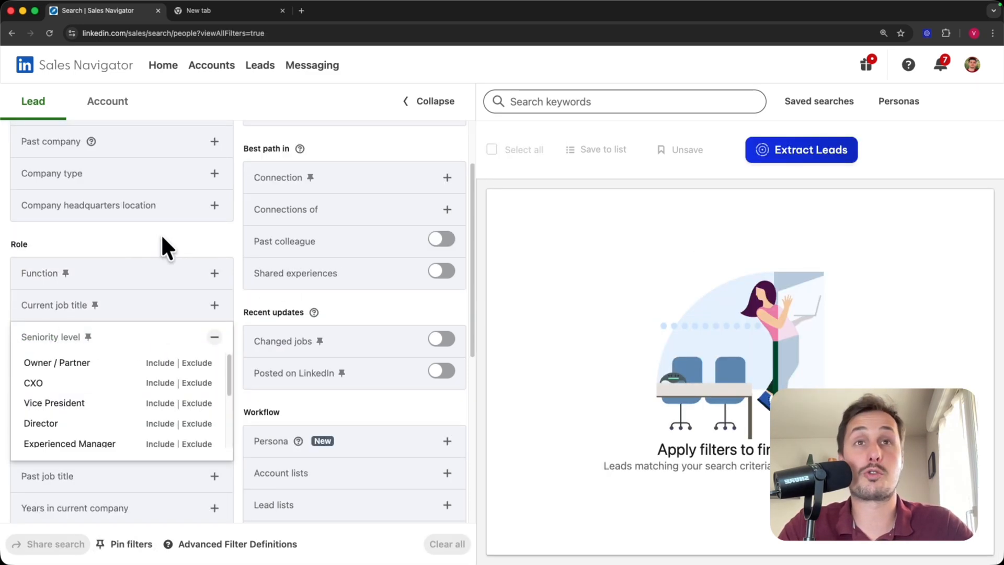
pyautogui.click(180, 233)
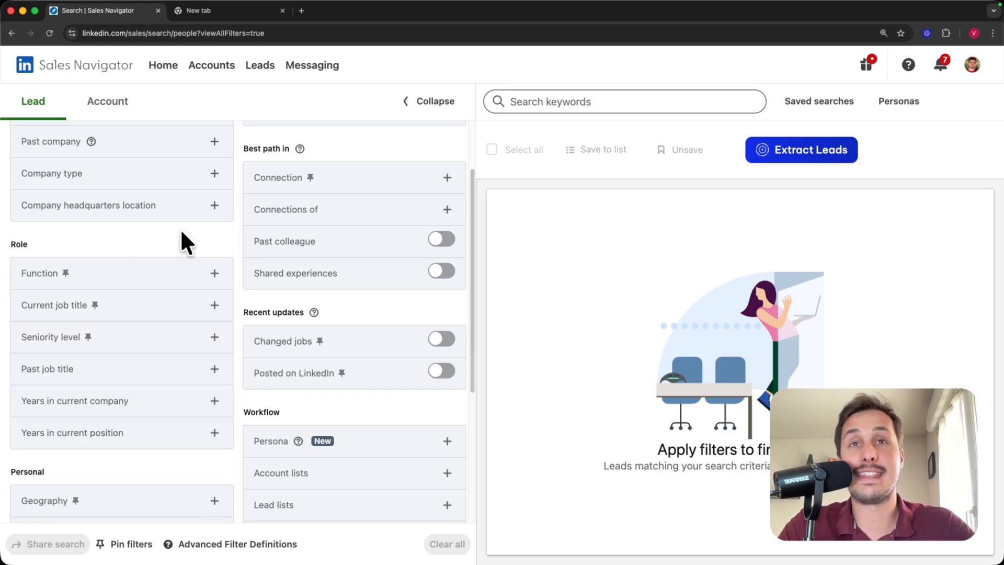
# Filter the leads by geography, including the region United States
pyautogui.scroll(-3, 180, 230)
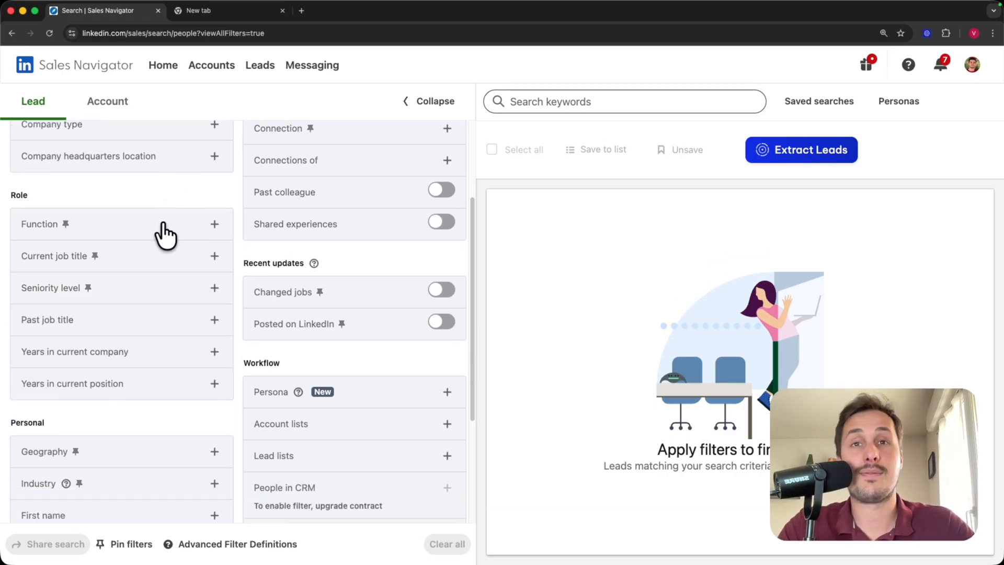
pyautogui.scroll(-3, 167, 256)
pyautogui.scroll(-3, 164, 253)
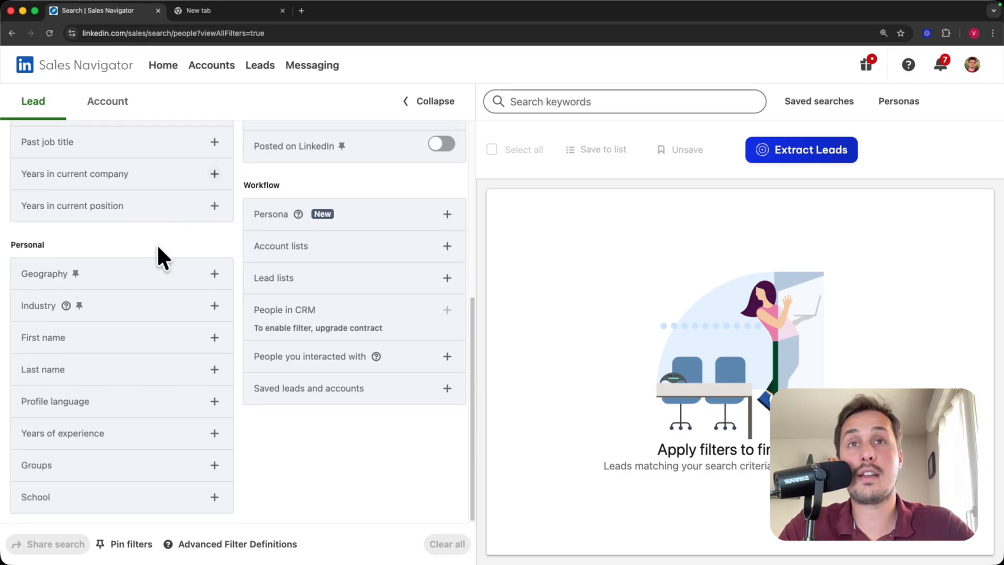
pyautogui.click(213, 276)
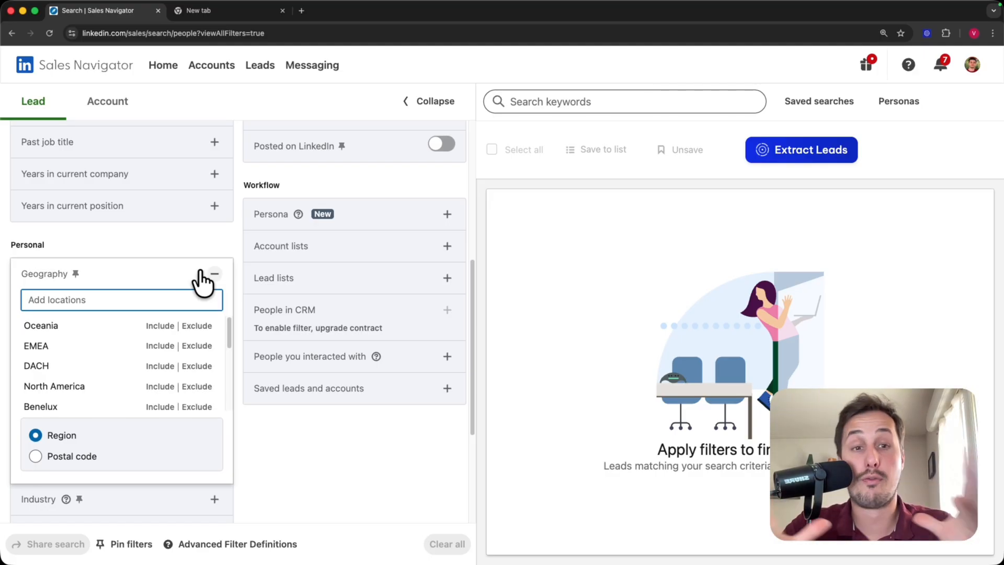
pyautogui.write('us')
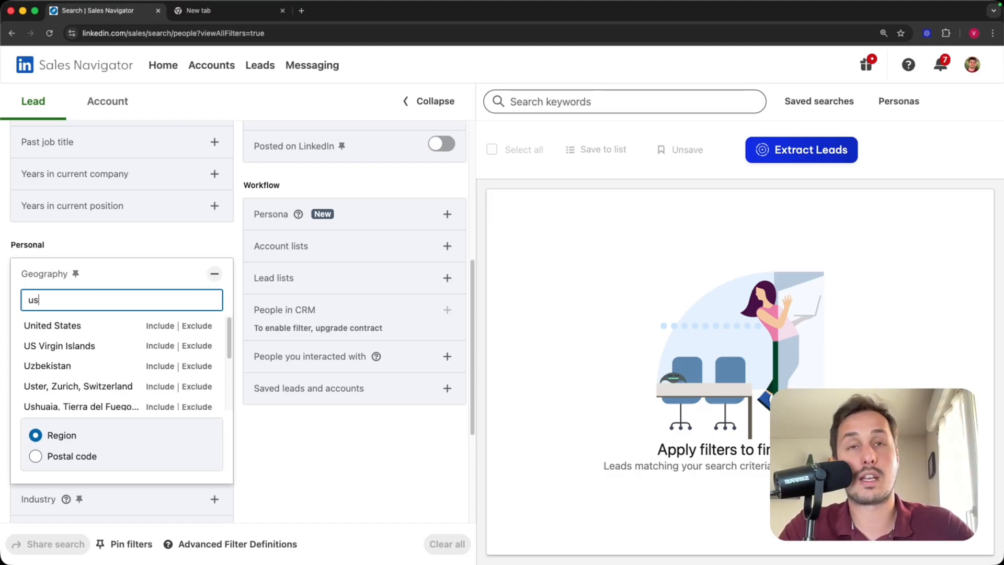
pyautogui.click(160, 325)
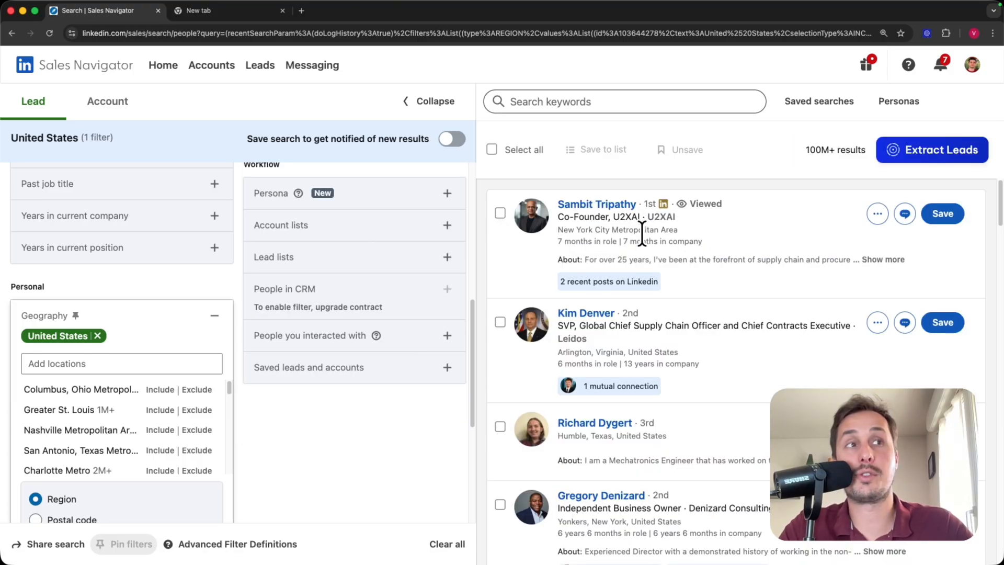
# Replace the United States region with Paris, Île-de-France, France in the geography filter
pyautogui.scroll(-1, 639, 232)
pyautogui.scroll(-5, 668, 392)
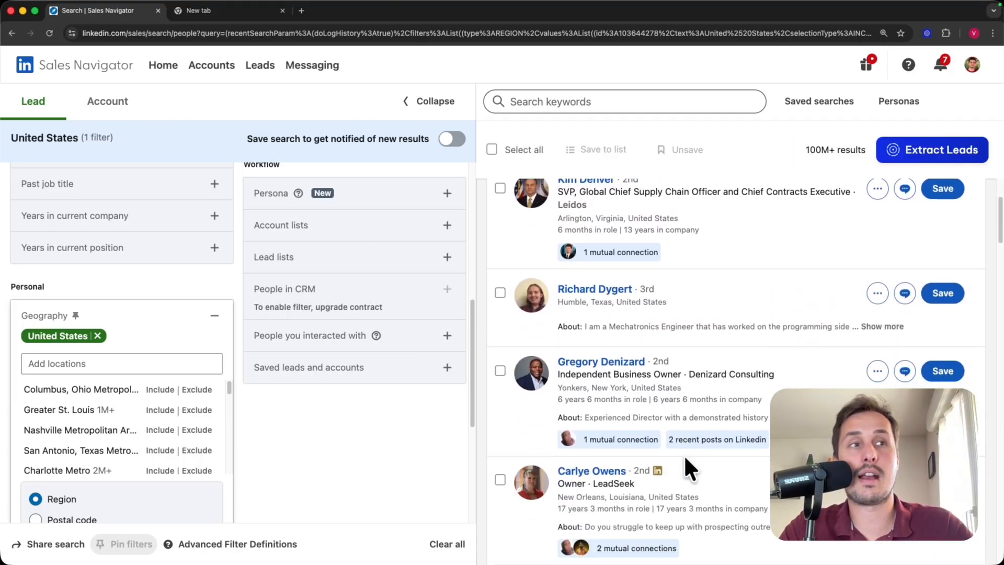
pyautogui.scroll(-1, 617, 473)
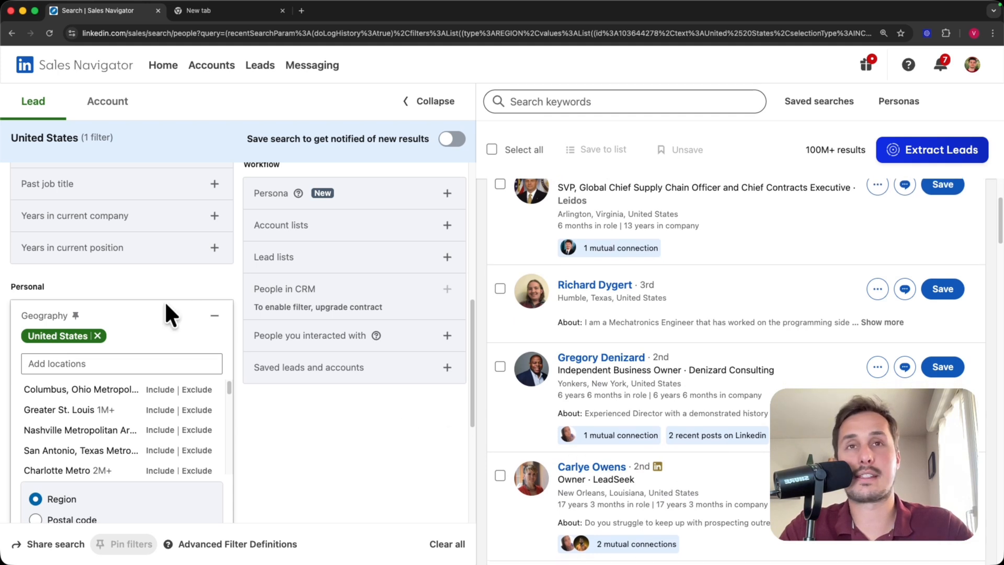
pyautogui.click(97, 335)
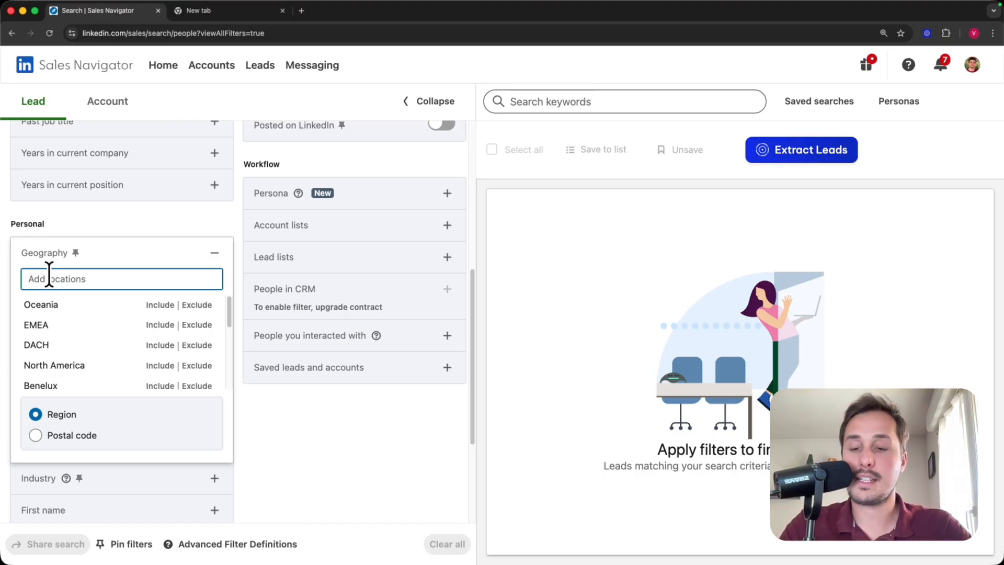
pyautogui.write('paris')
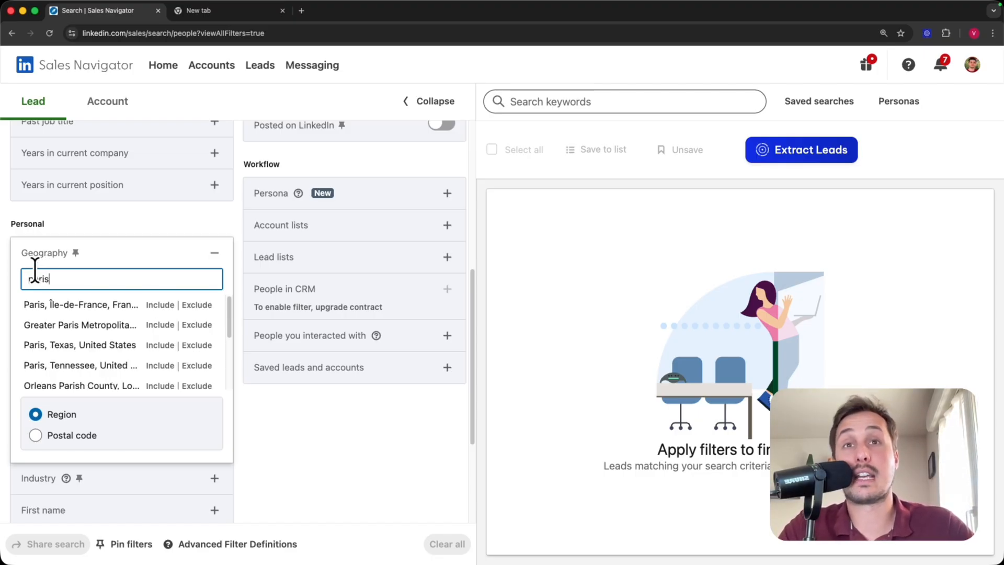
pyautogui.click(156, 304)
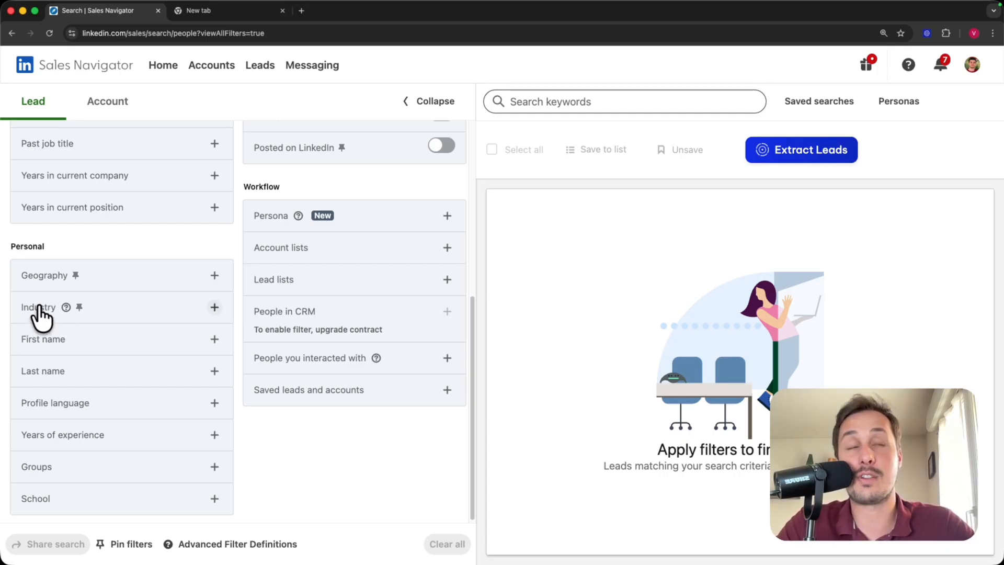
# Filter the leads by industry, including Marketing Services
pyautogui.click(195, 313)
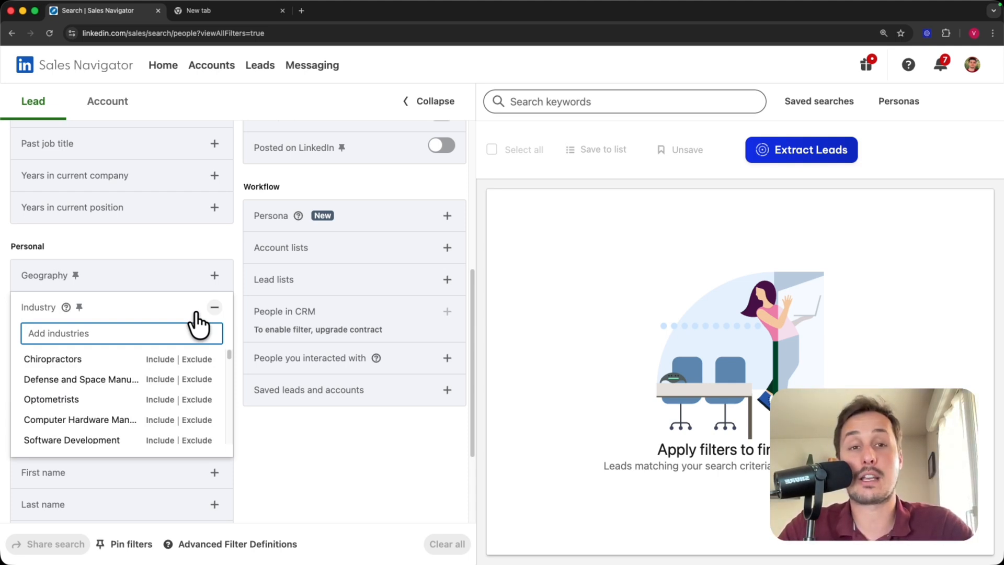
pyautogui.write('marketing')
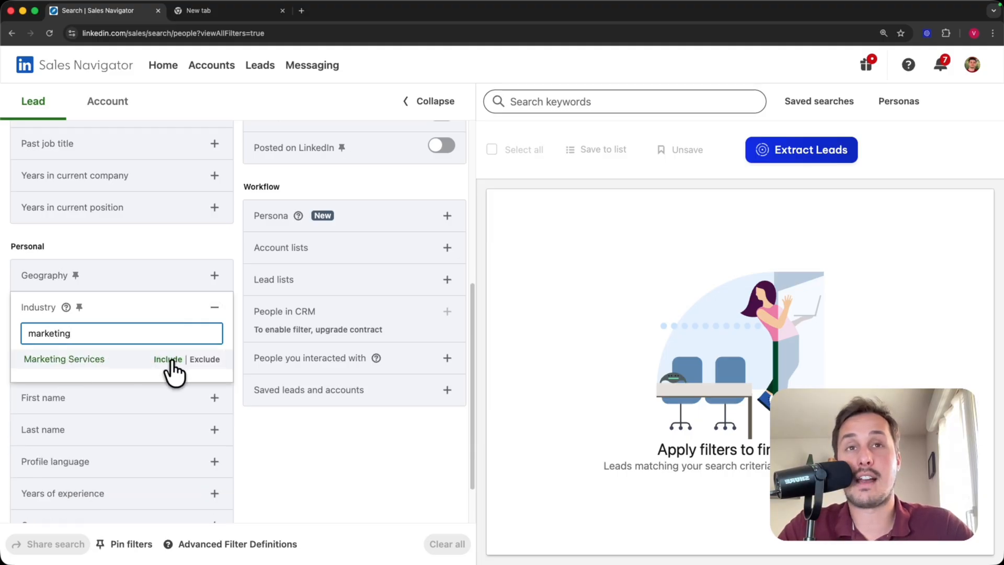
pyautogui.click(169, 361)
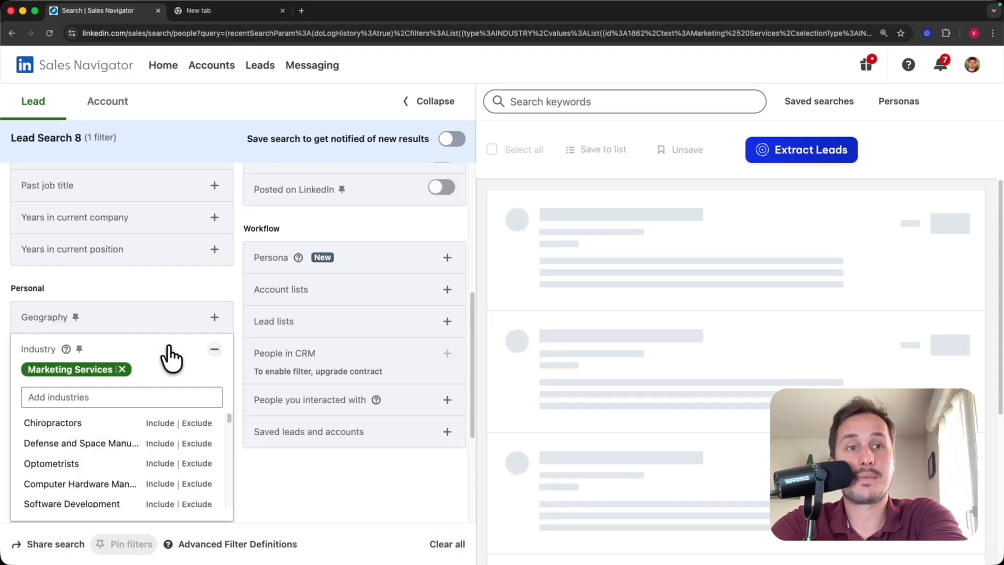
# Examine the Marketing Services leads, comparing their job titles with the industries shown in their companies' preview cards
pyautogui.scroll(-2, 286, 341)
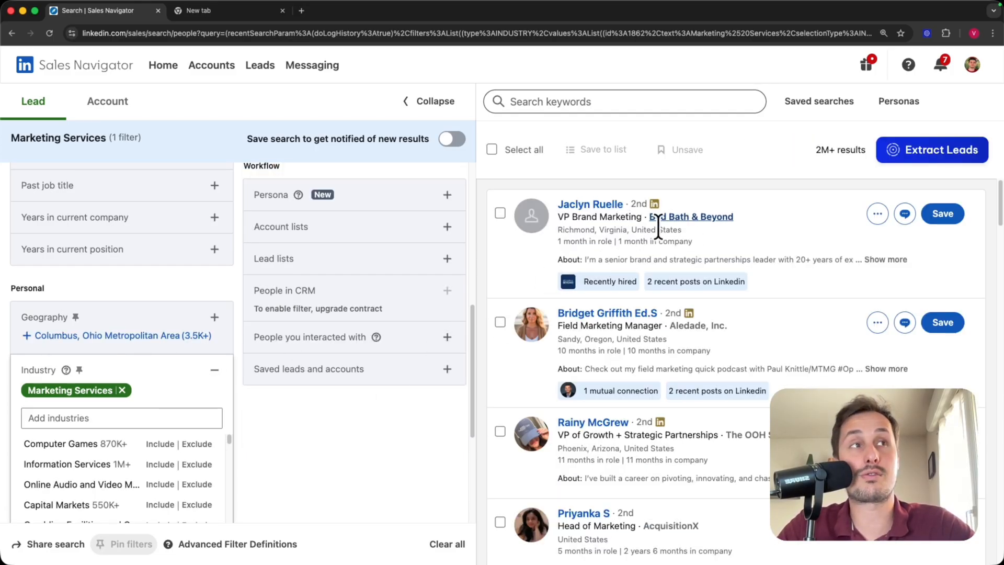
pyautogui.moveTo(695, 218)
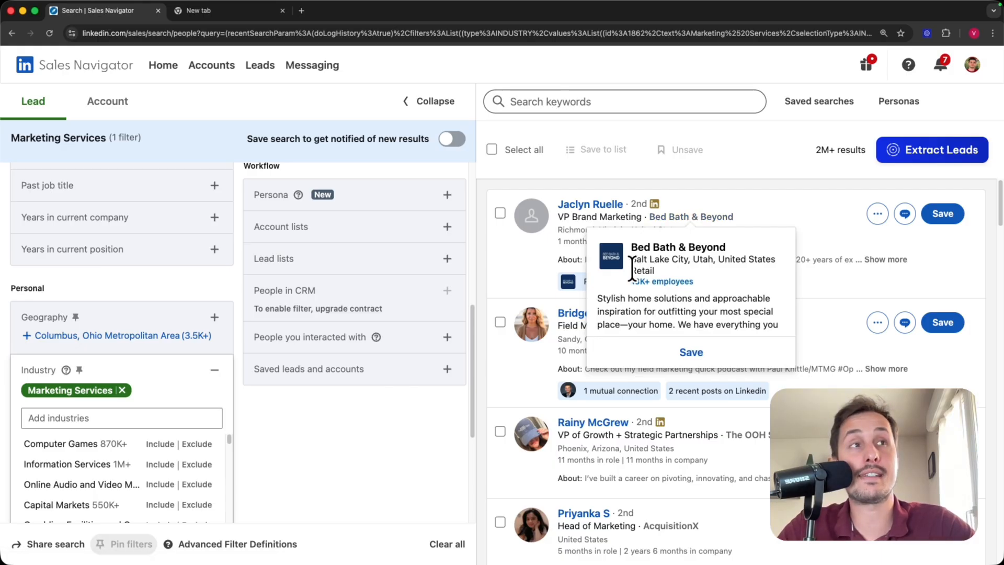
pyautogui.scroll(-3, 724, 217)
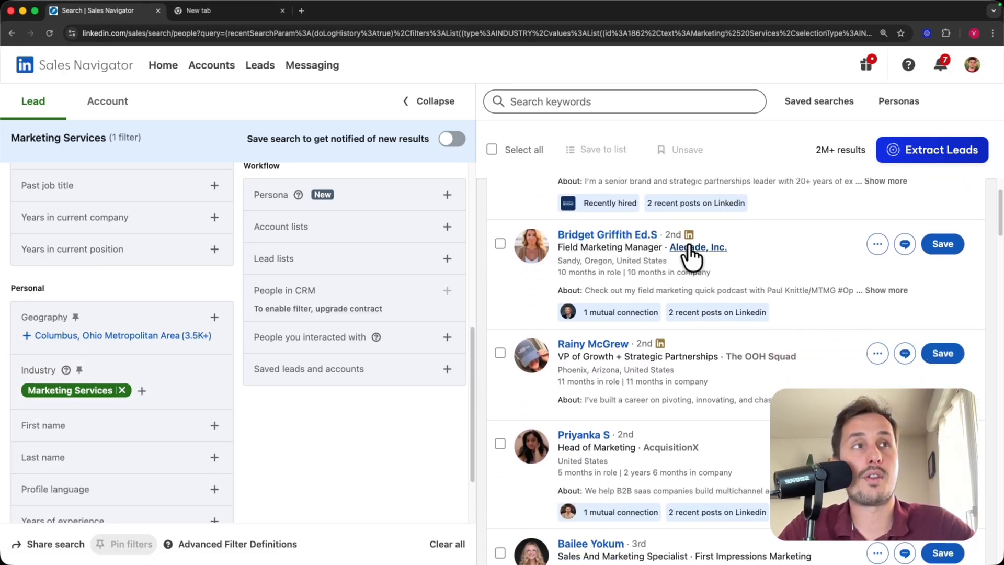
pyautogui.moveTo(692, 260)
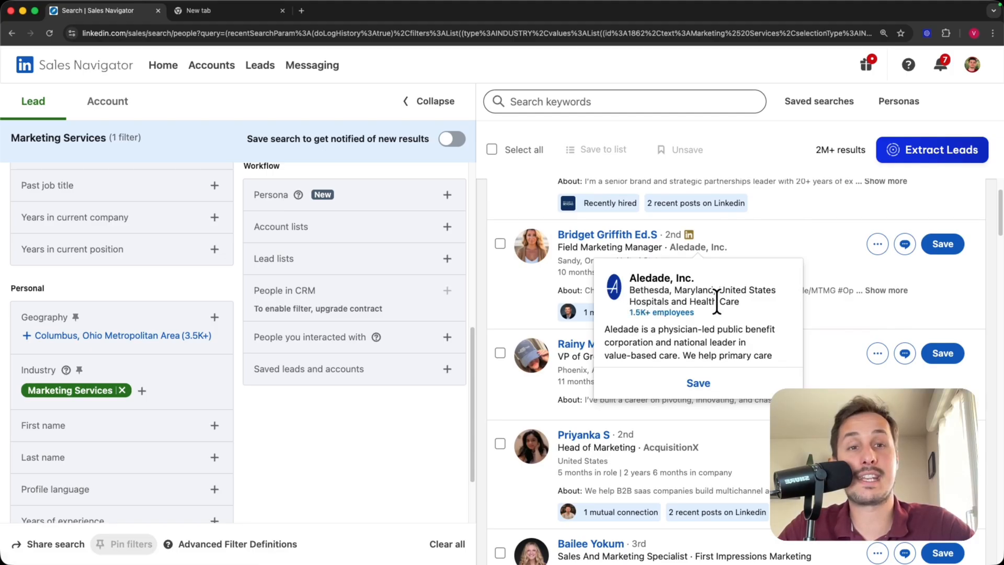
pyautogui.scroll(-10, 789, 215)
pyautogui.moveTo(627, 192)
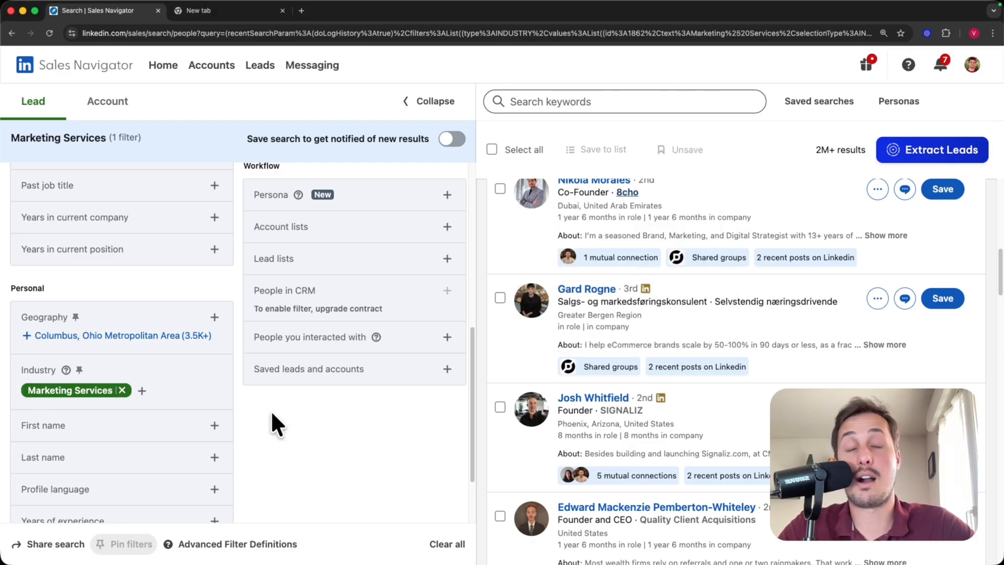
pyautogui.scroll(9, 760, 407)
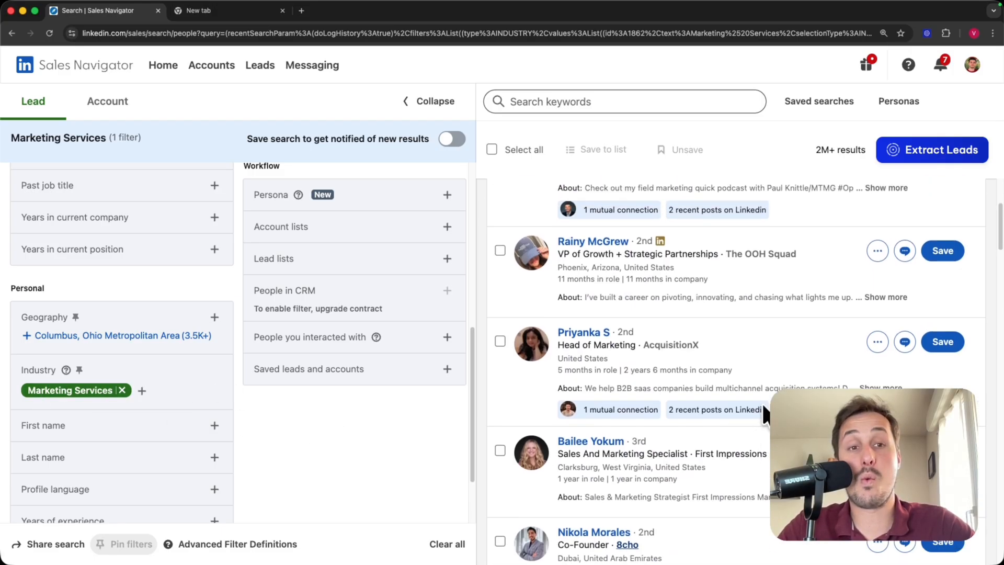
pyautogui.scroll(3, 759, 394)
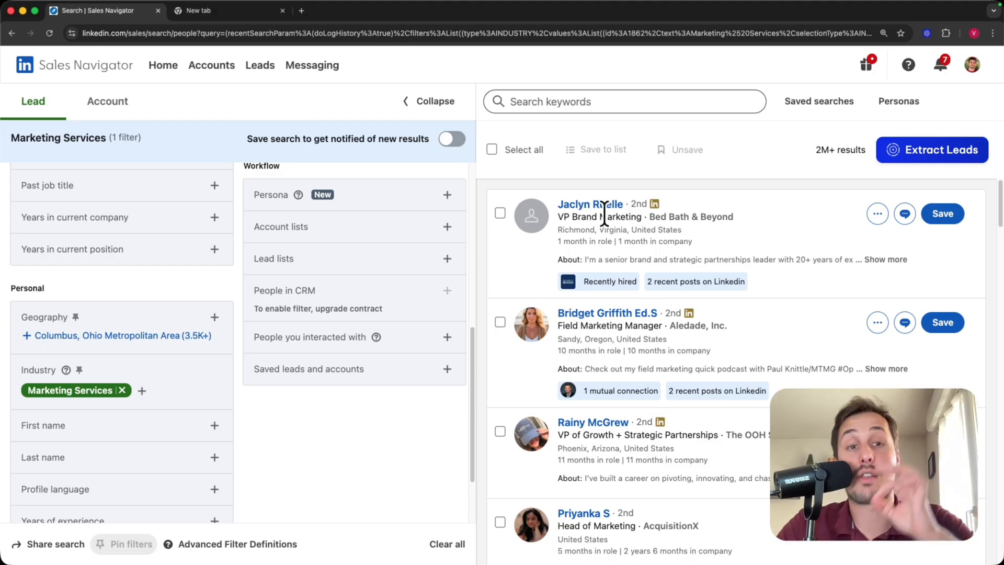
pyautogui.moveTo(558, 219); pyautogui.dragTo(642, 217)
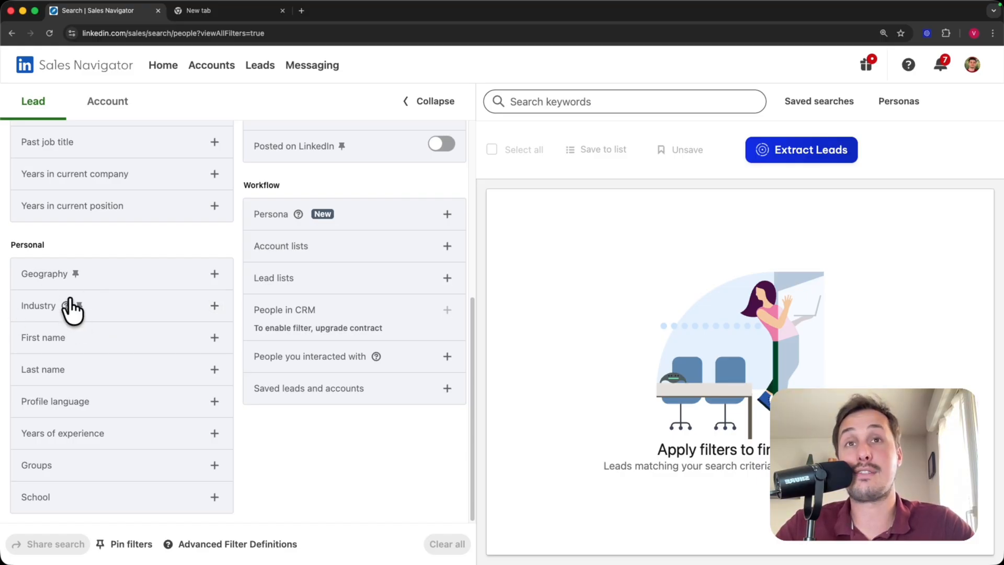
# Enable the Posted on LinkedIn filter under the recent updates for the lead search
pyautogui.click(31, 112)
pyautogui.scroll(-3, 301, 272)
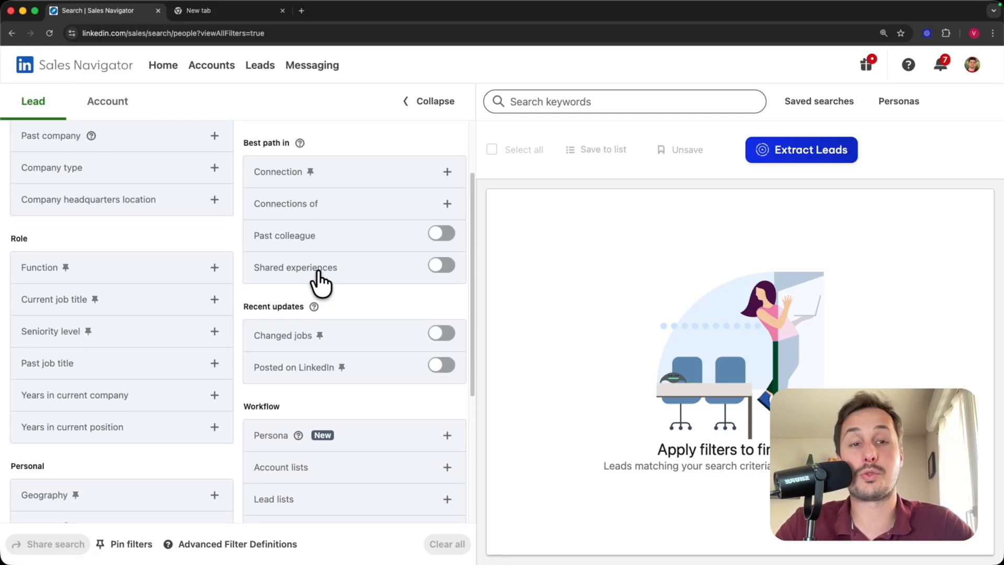
pyautogui.scroll(-2, 314, 337)
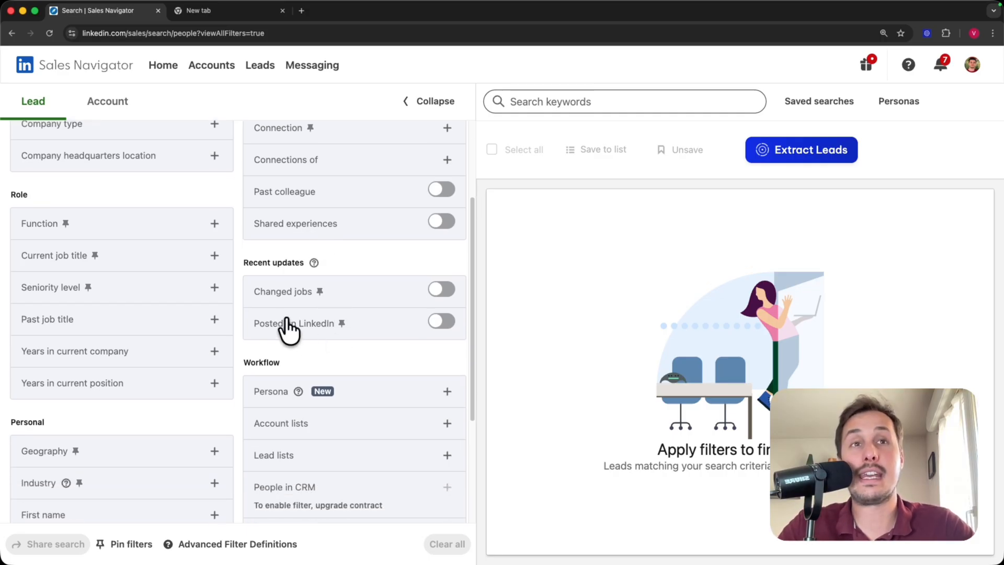
pyautogui.click(449, 321)
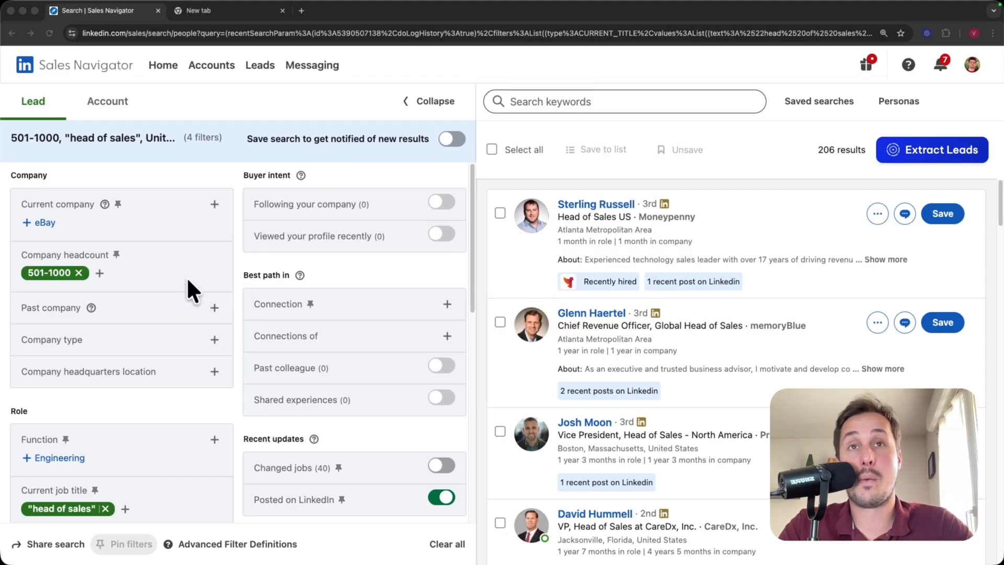
# Review the filters of the 501-1000 "head of sales" United States search and save it to get notified of new results
pyautogui.scroll(-5, 193, 281)
pyautogui.scroll(-9, 53, 374)
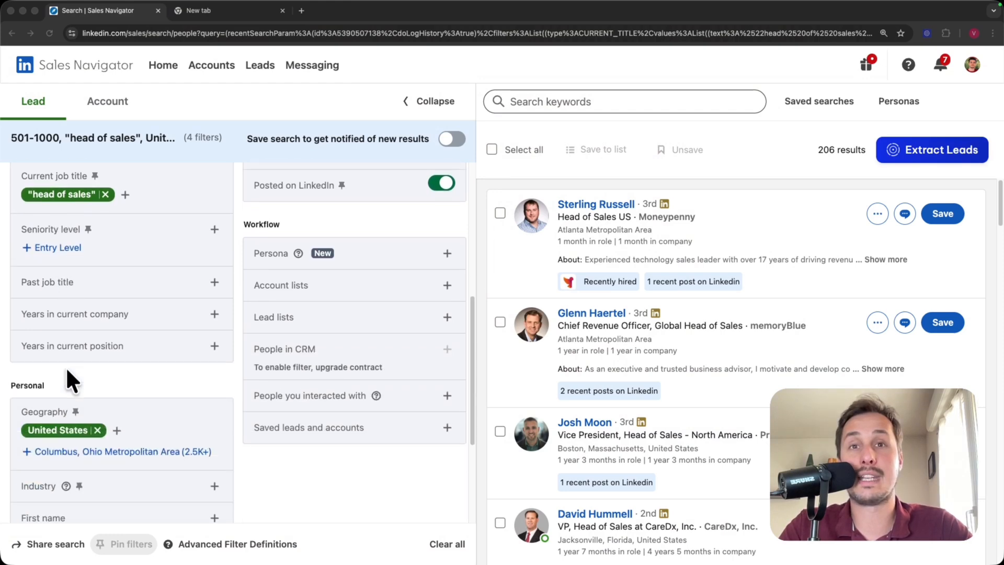
pyautogui.scroll(12, 45, 370)
pyautogui.scroll(2, 63, 334)
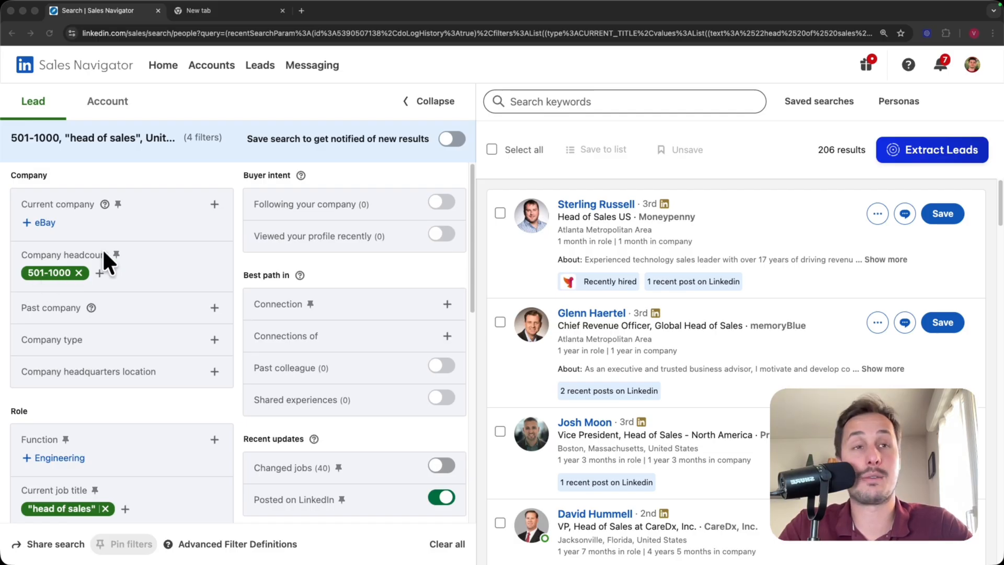
pyautogui.scroll(-6, 438, 251)
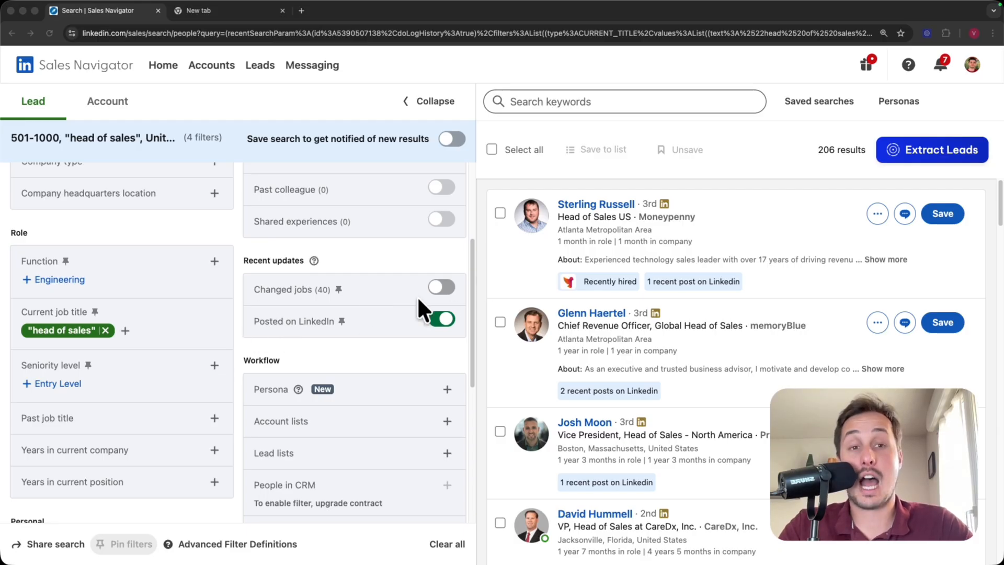
pyautogui.scroll(6, 412, 265)
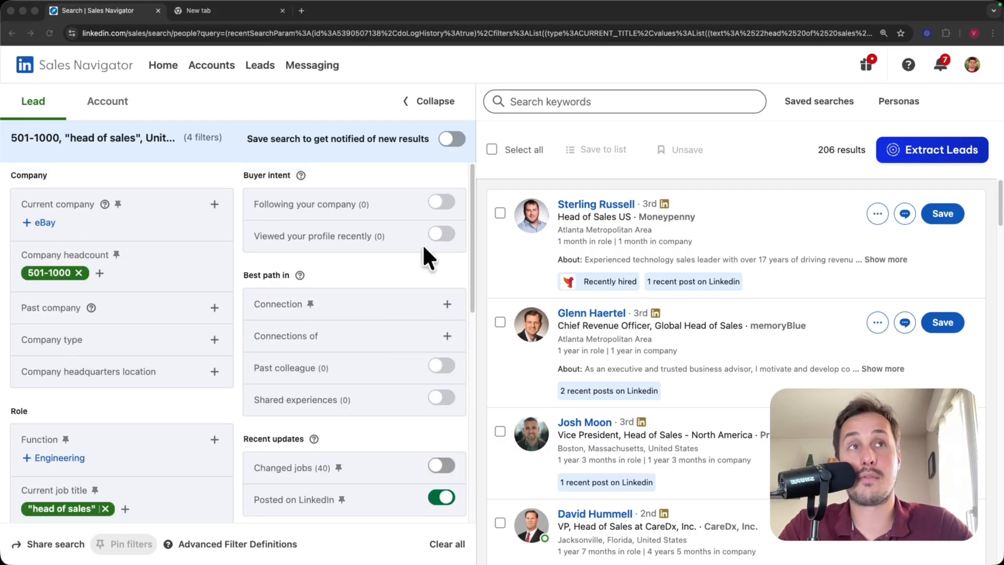
pyautogui.click(448, 138)
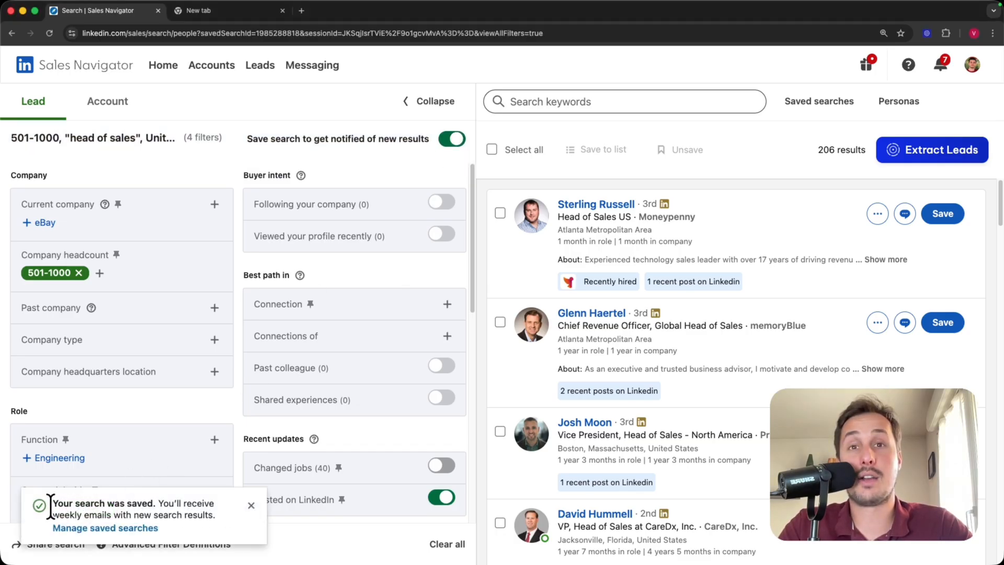
pyautogui.moveTo(53, 503); pyautogui.dragTo(135, 506)
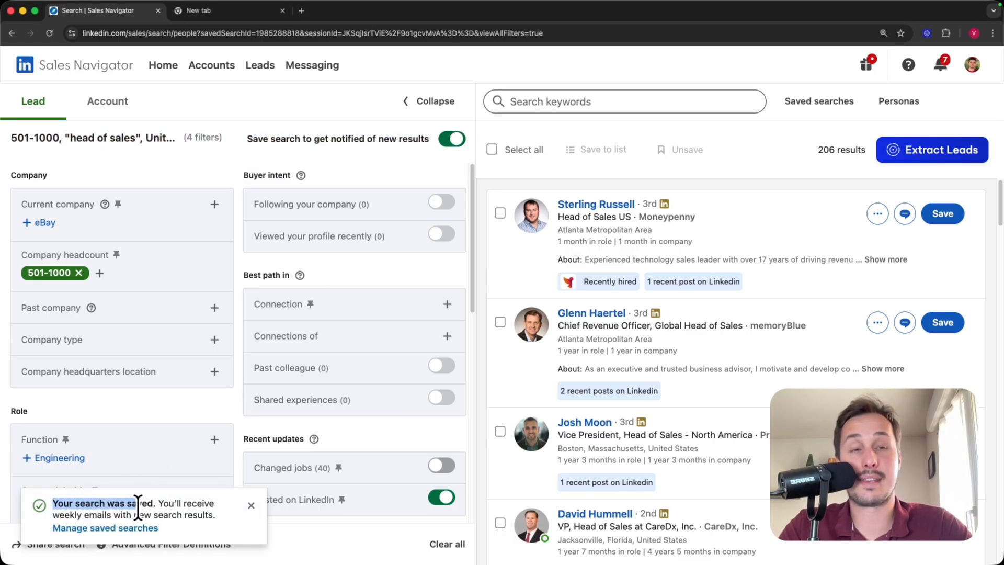
pyautogui.click(753, 182)
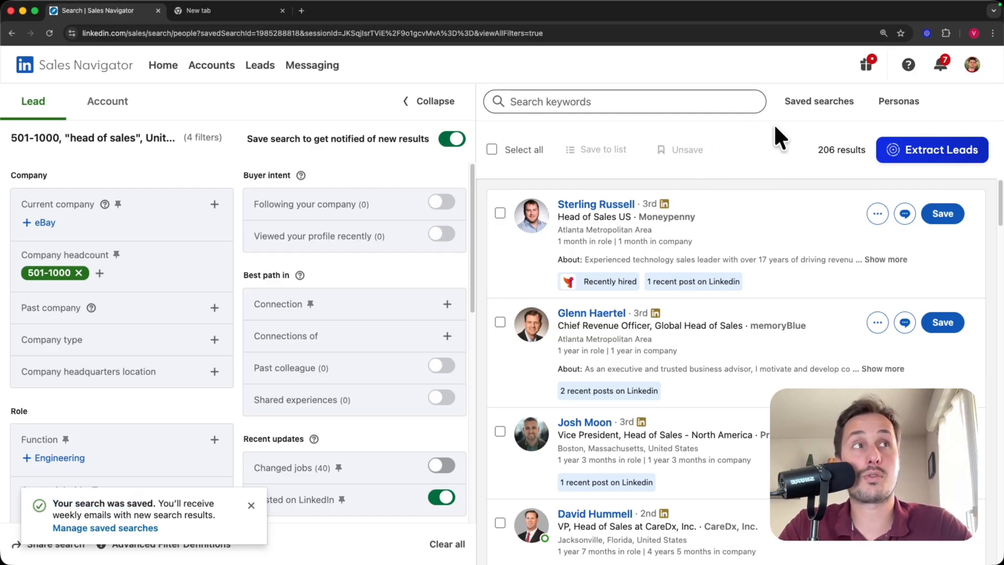
# Open the saved searches and browse the lead searches with their filters and new results
pyautogui.click(803, 101)
pyautogui.scroll(-5, 821, 162)
pyautogui.scroll(5, 814, 202)
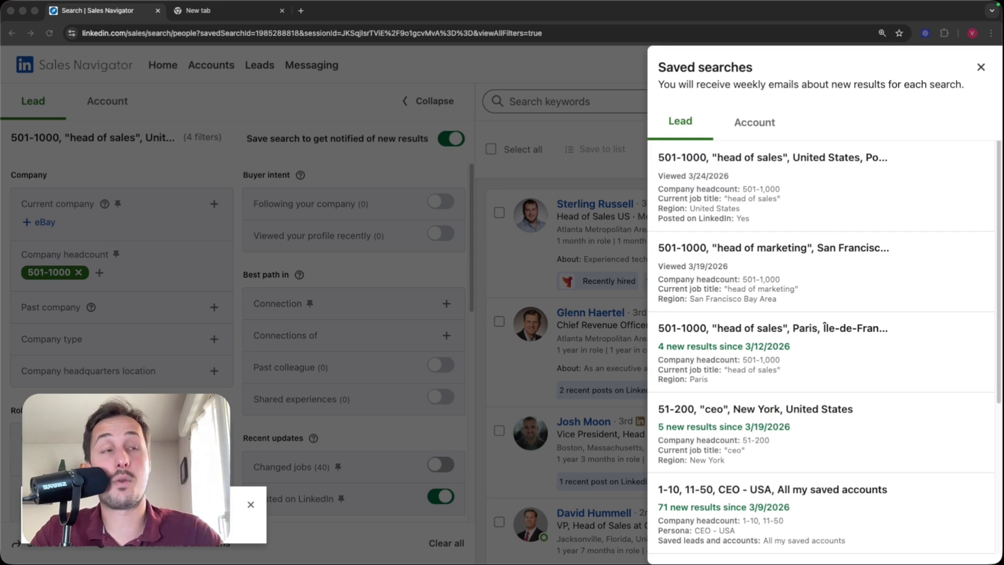
pyautogui.scroll(-1, 804, 284)
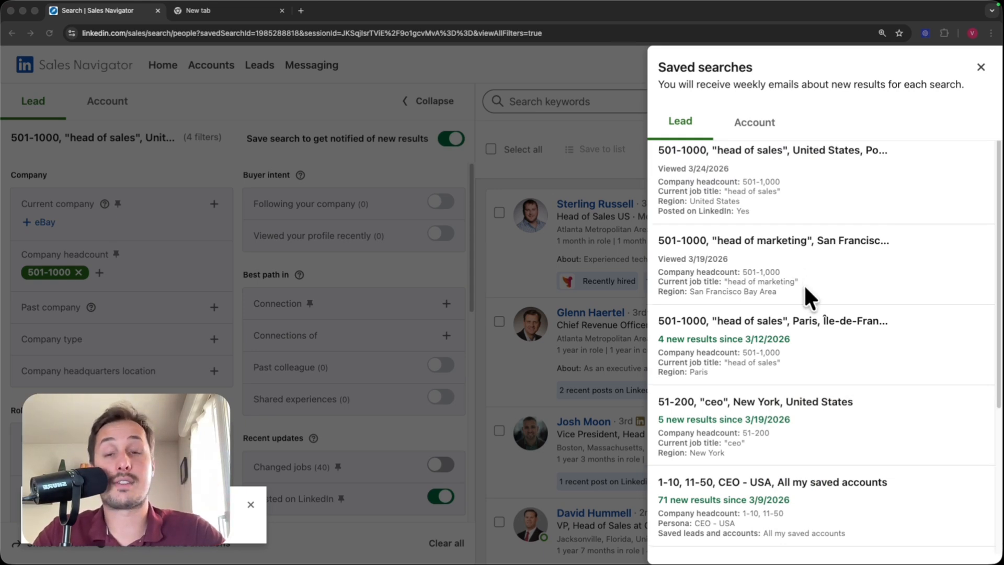
pyautogui.scroll(-1, 805, 285)
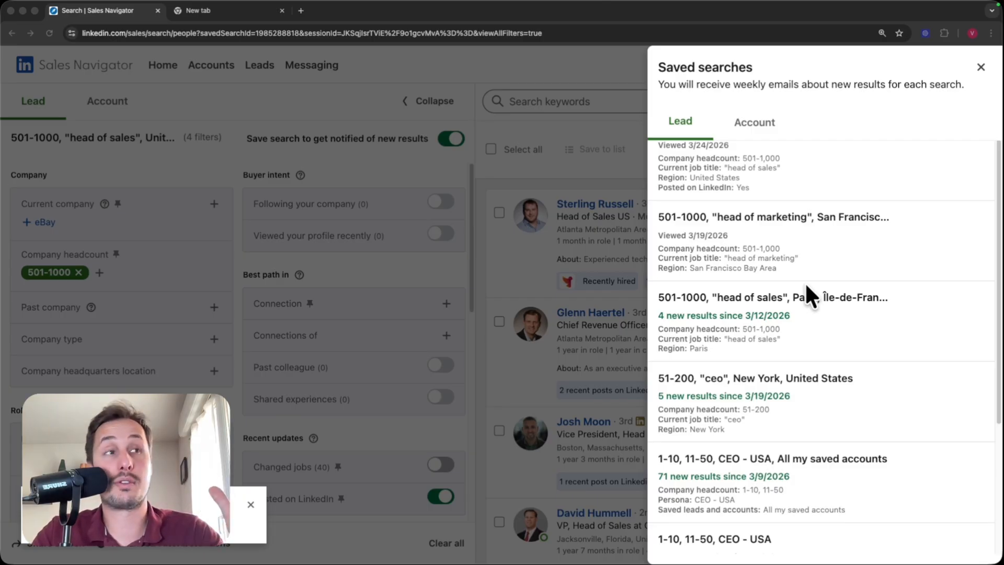
pyautogui.scroll(-3, 806, 308)
pyautogui.scroll(-3, 803, 310)
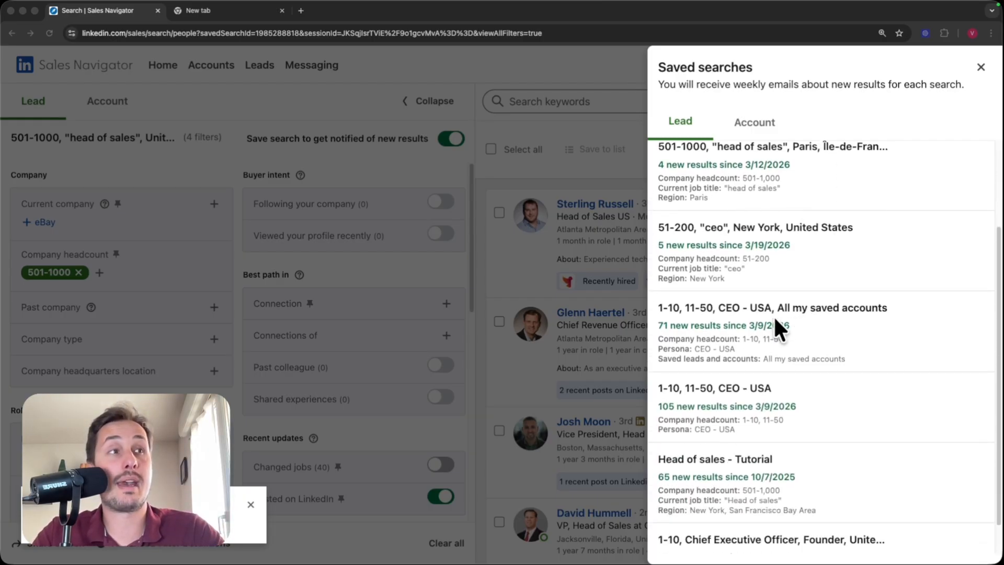
# Open the new results of the saved search "1-10, 11-50, CEO - USA, All my saved accounts" and review its filters
pyautogui.click(702, 325)
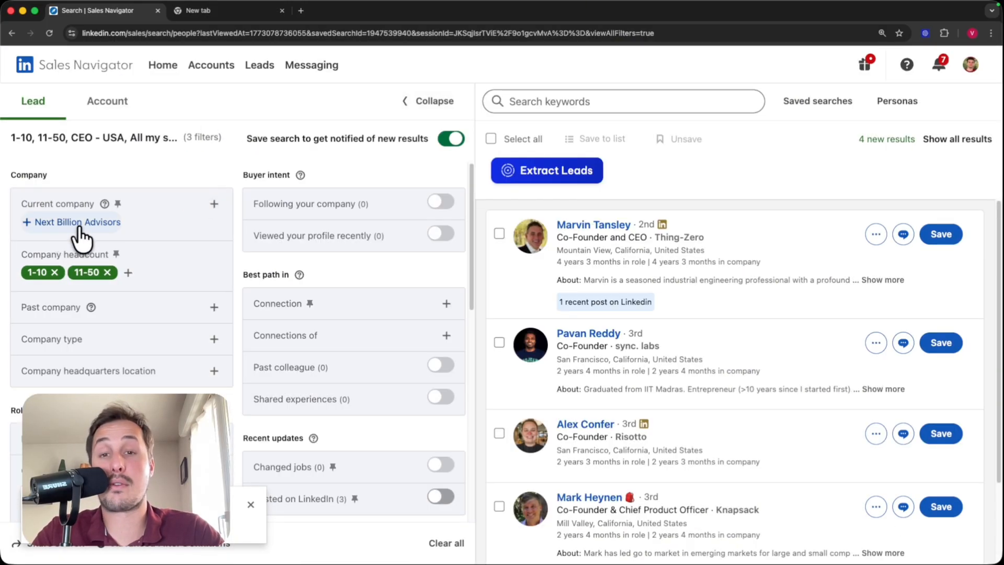
pyautogui.scroll(-5, 136, 283)
pyautogui.scroll(-2, 136, 283)
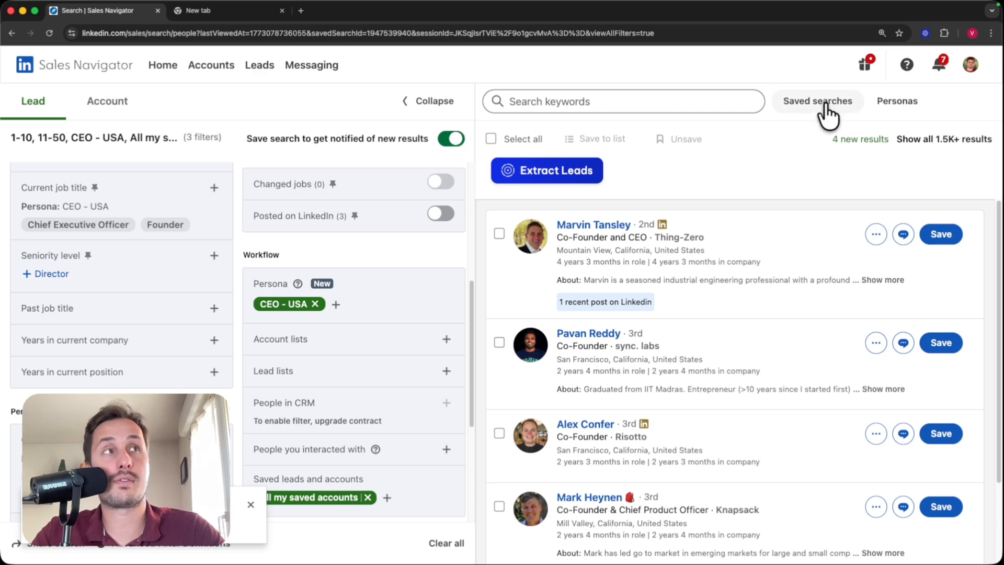
# Reopen the saved lead search for "head of sales" in the United States with 501-1000 headcount and review its filters
pyautogui.click(805, 104)
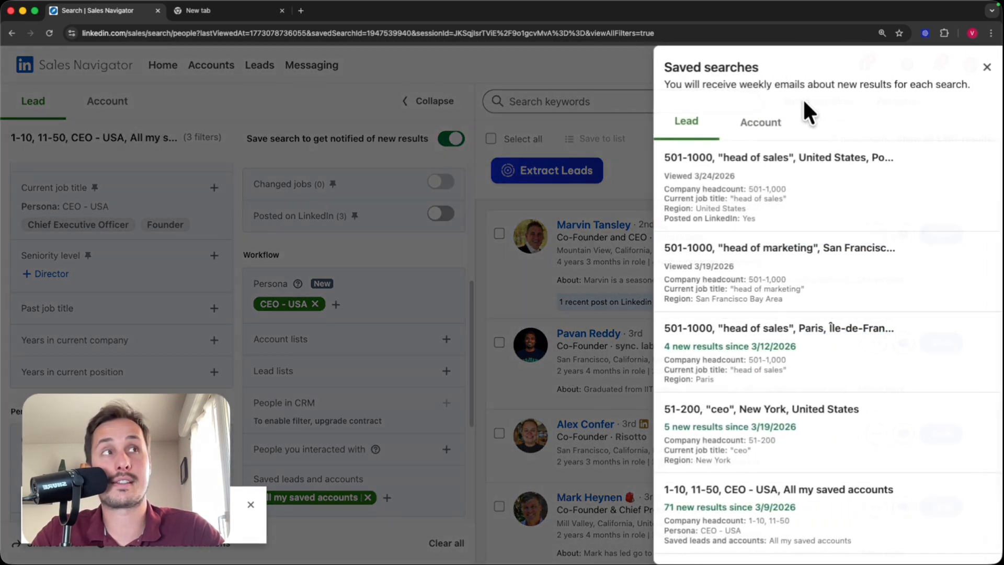
pyautogui.click(782, 158)
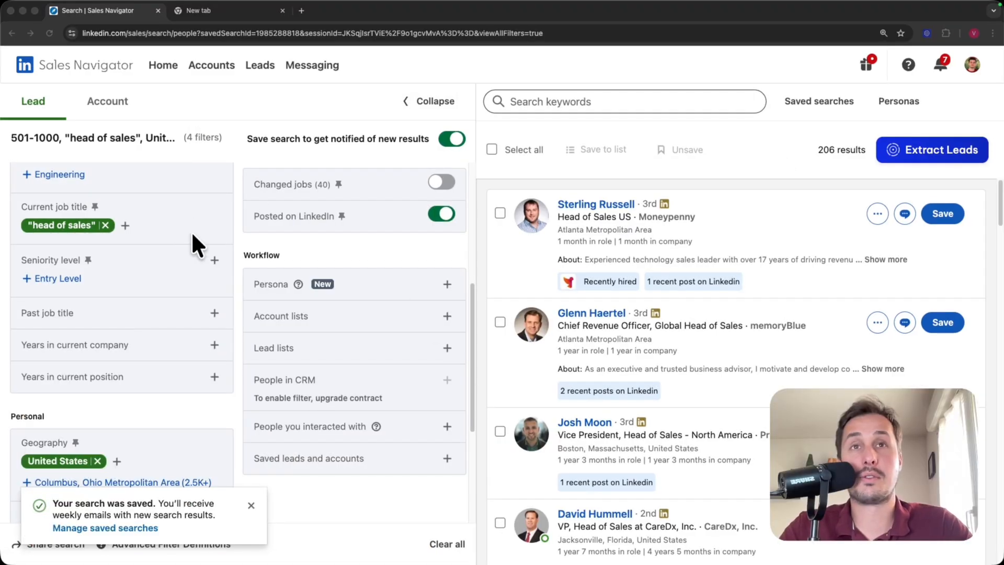
pyautogui.scroll(3, 265, 274)
pyautogui.scroll(2, 159, 303)
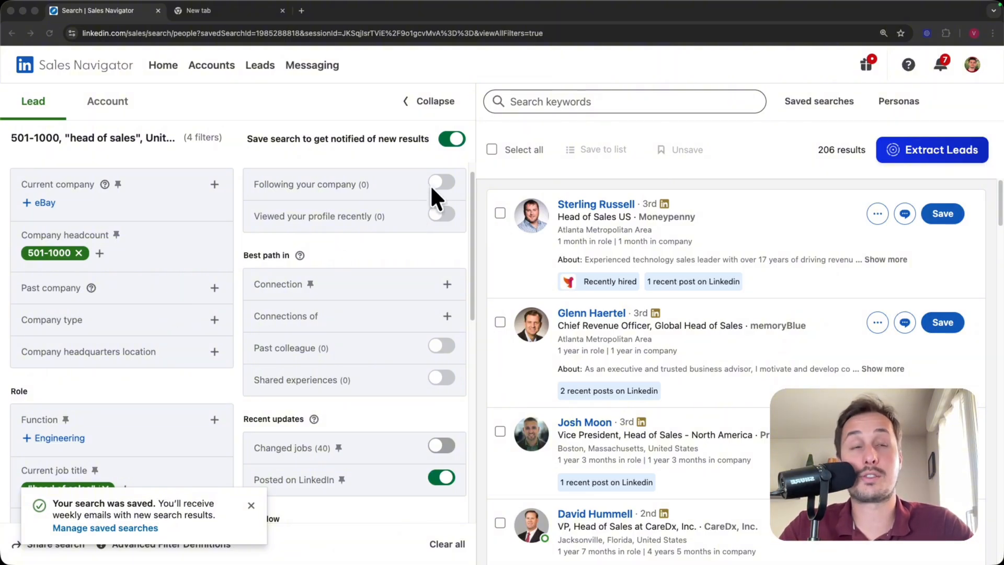
# Save all leads on the first results page to a new lead list named "Head of sales - Posted on LK"
pyautogui.click(491, 148)
pyautogui.click(610, 156)
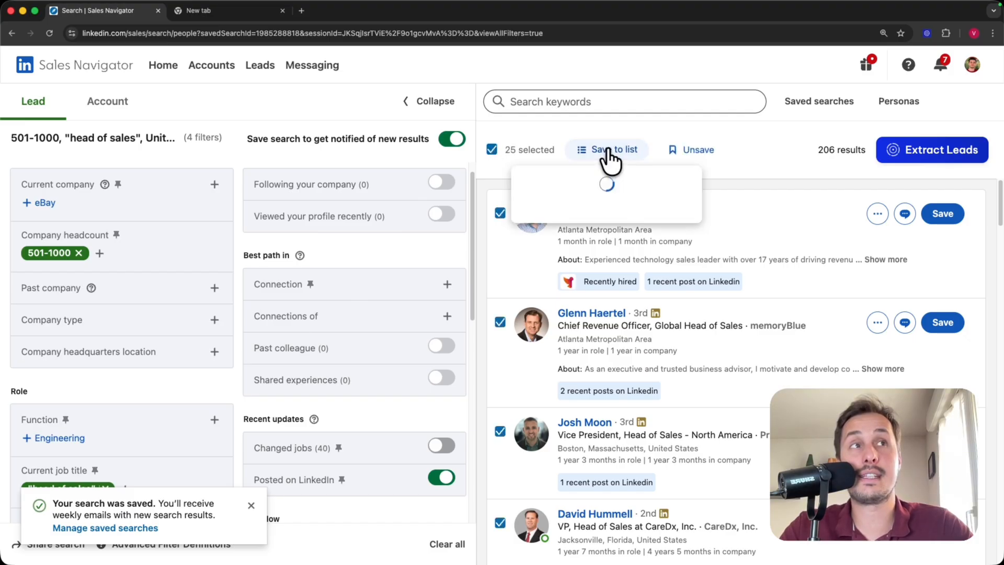
pyautogui.click(609, 431)
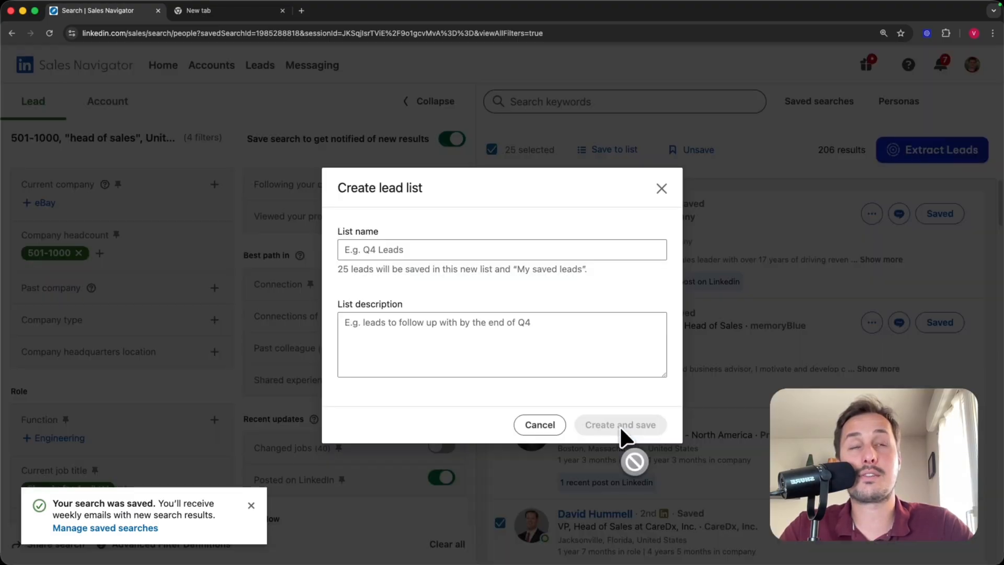
pyautogui.click(439, 250)
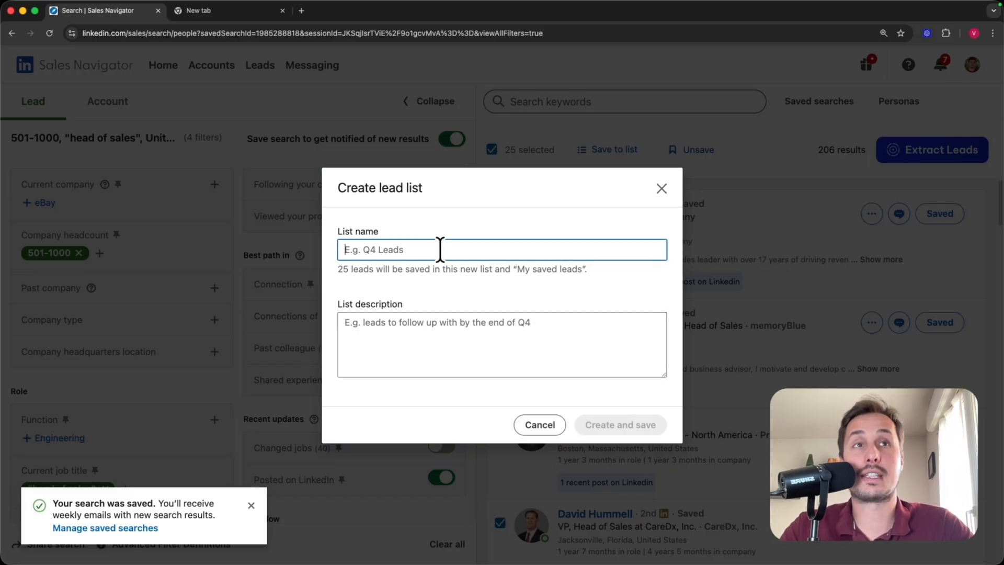
pyautogui.write('Head of sales - Pos')
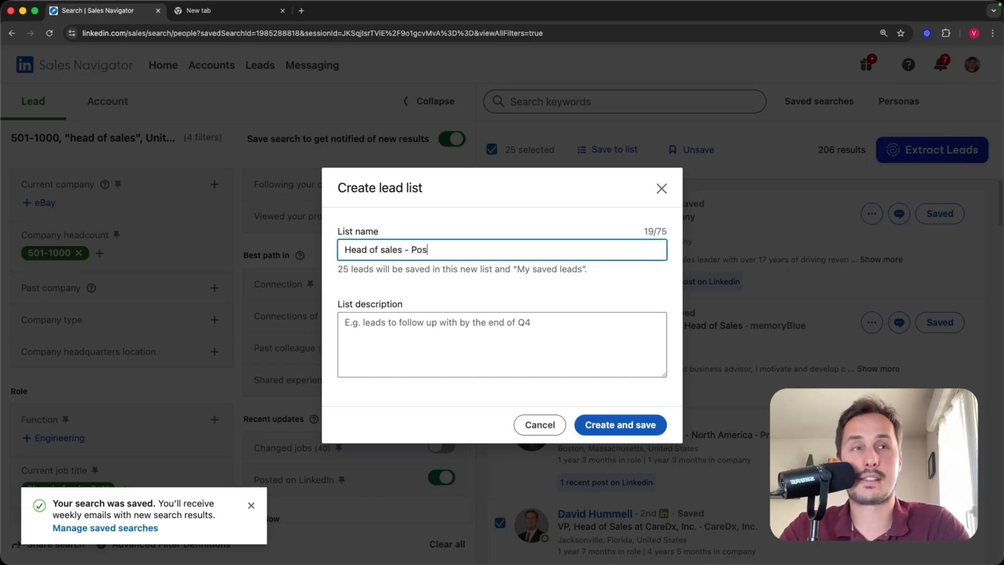
pyautogui.write('ted on LK')
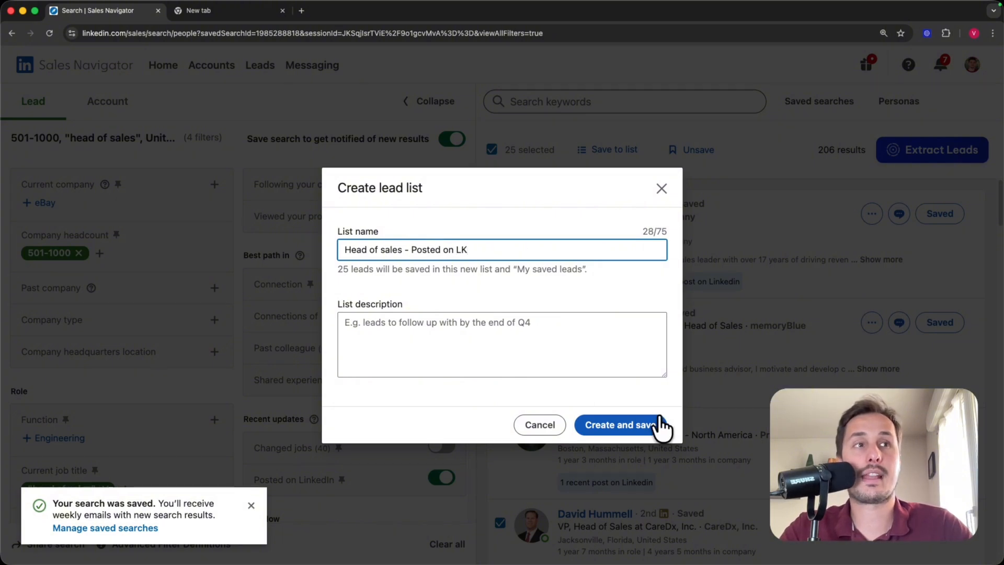
pyautogui.click(650, 428)
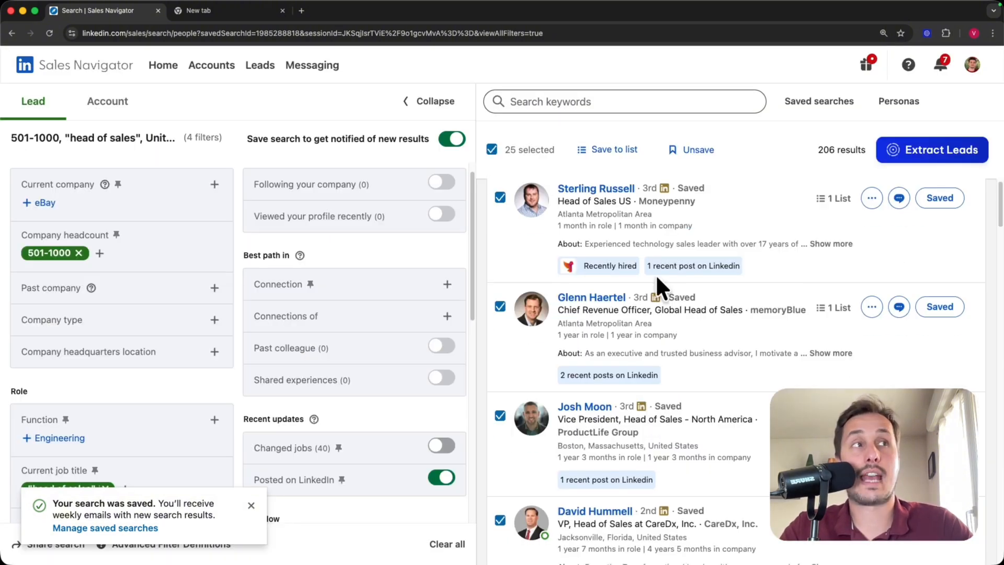
pyautogui.click(812, 200)
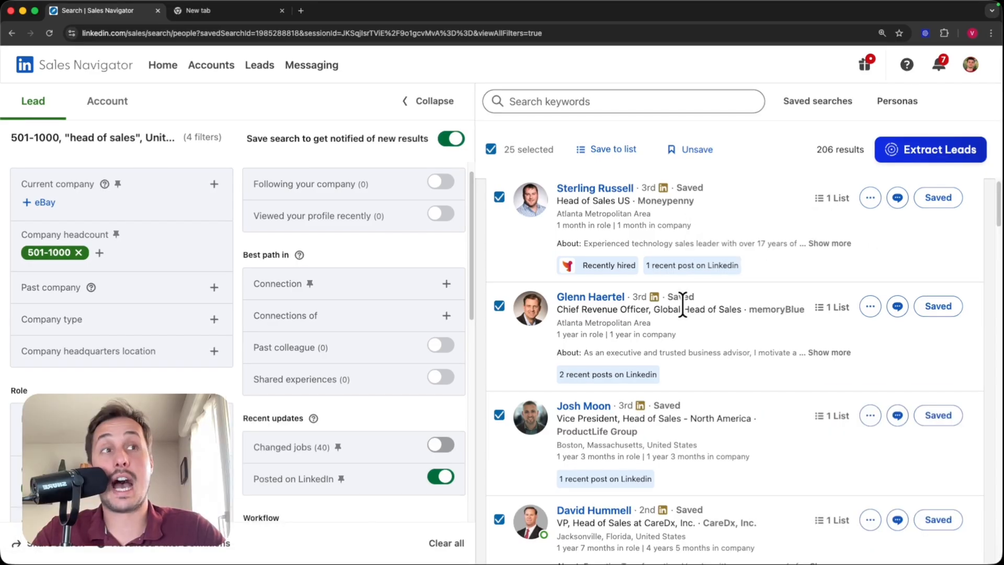
# Add all leads on results page 2 to the "Head of sales - Posted on LK" list
pyautogui.scroll(-10, 683, 304)
pyautogui.scroll(-10, 683, 304)
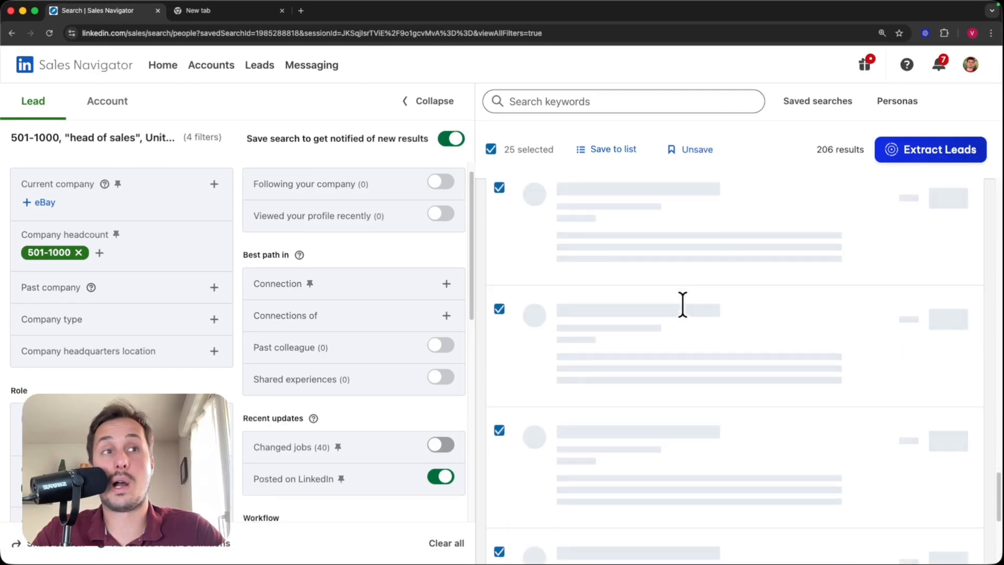
pyautogui.click(673, 532)
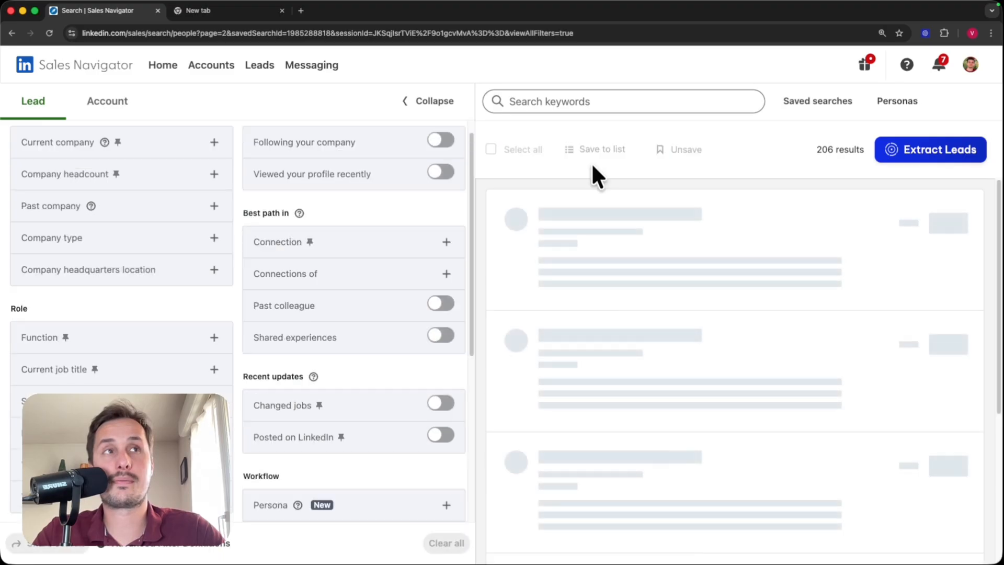
pyautogui.scroll(-4, 645, 247)
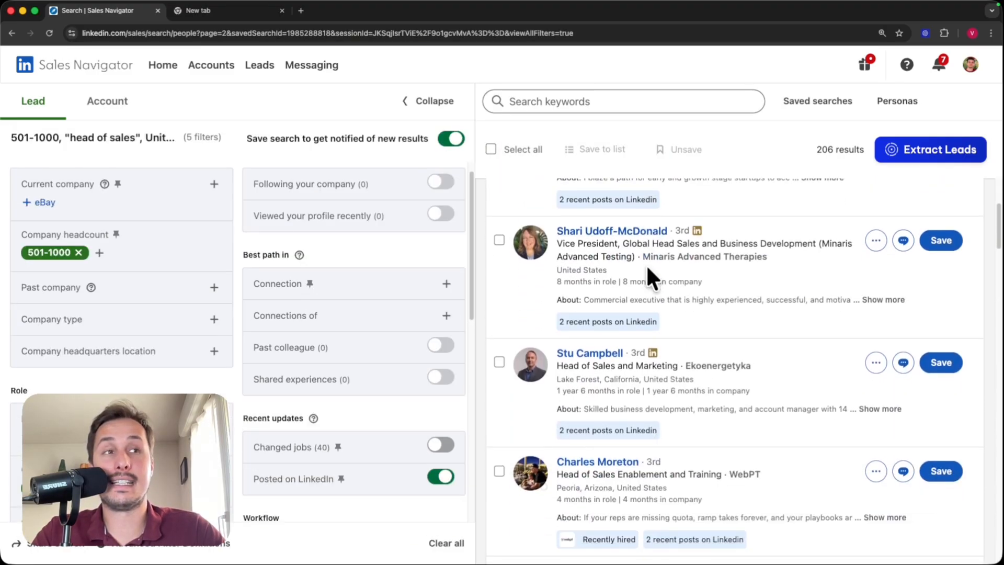
pyautogui.scroll(4, 638, 270)
pyautogui.click(490, 150)
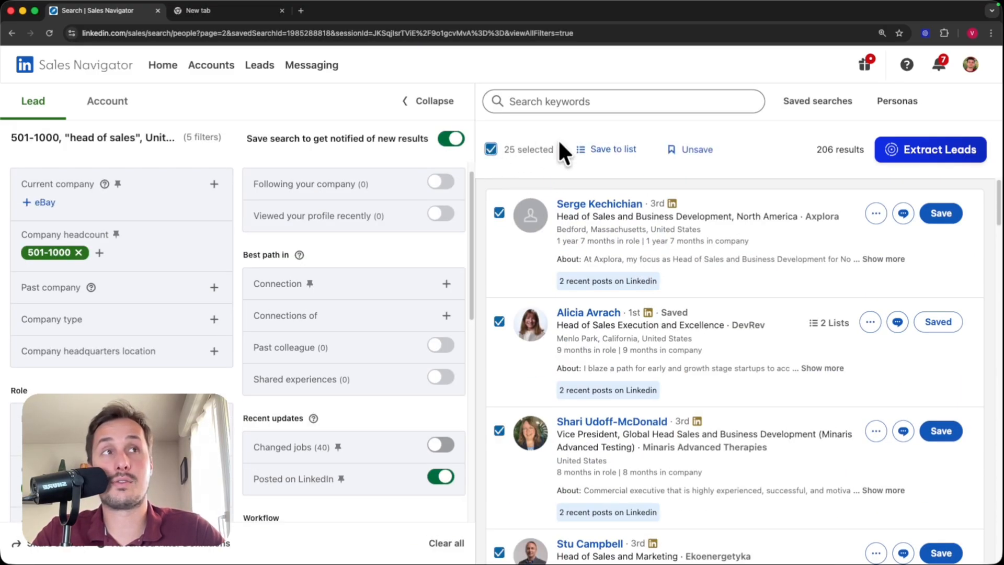
pyautogui.click(607, 149)
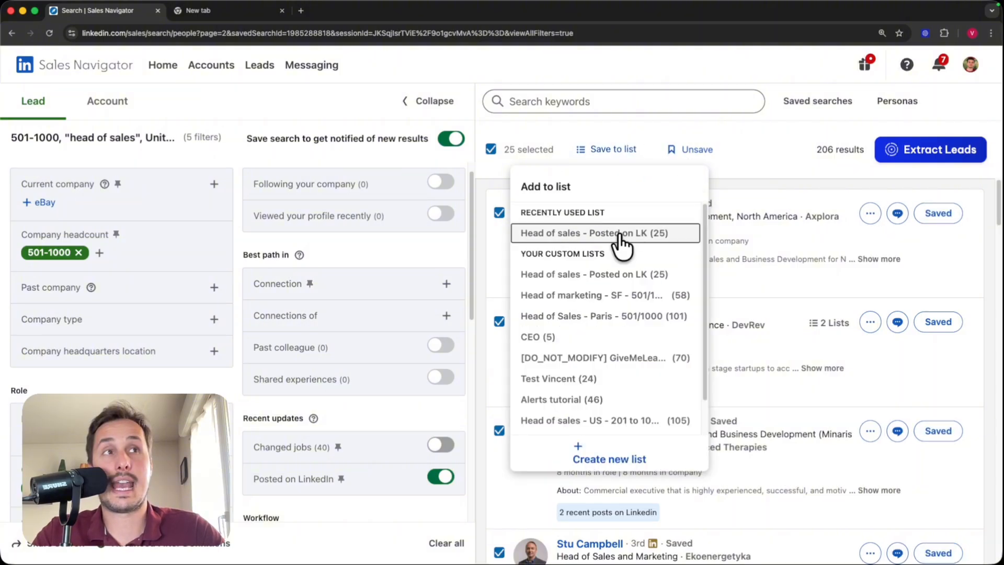
pyautogui.click(593, 234)
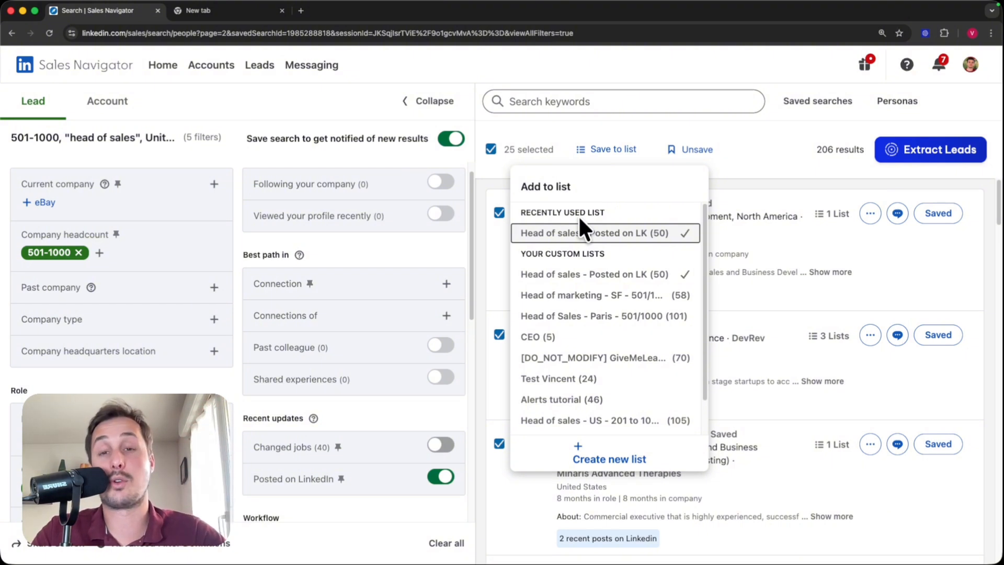
pyautogui.click(745, 180)
# Add all leads on results page 3 to the "Head of sales - Posted on LK" list
pyautogui.scroll(-20, 708, 261)
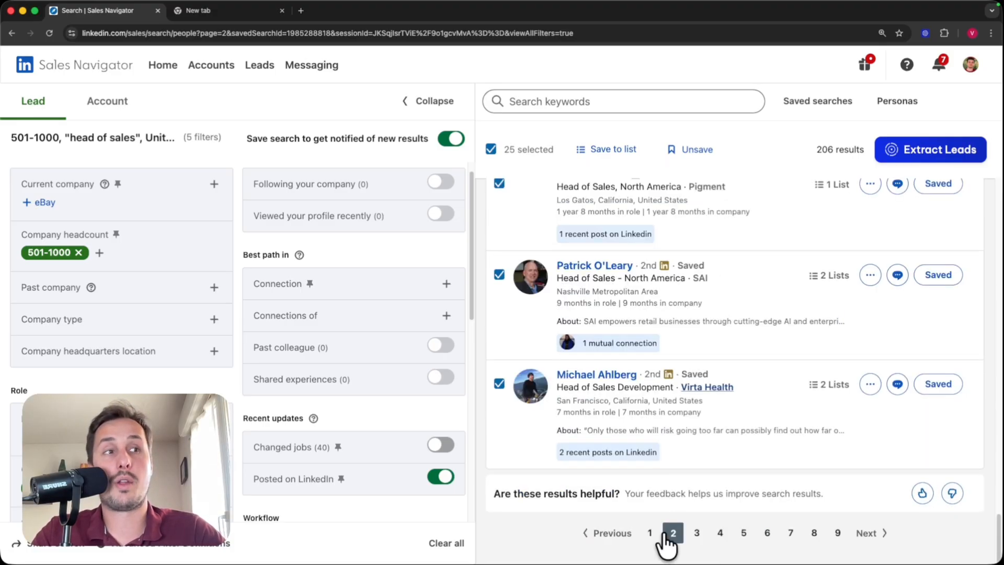
pyautogui.click(697, 532)
pyautogui.click(610, 150)
pyautogui.click(651, 236)
pyautogui.click(747, 176)
# Add all leads on results page 4 to the "Head of sales - Posted on LK" list
pyautogui.scroll(-10, 727, 227)
pyautogui.scroll(-10, 726, 228)
pyautogui.click(723, 534)
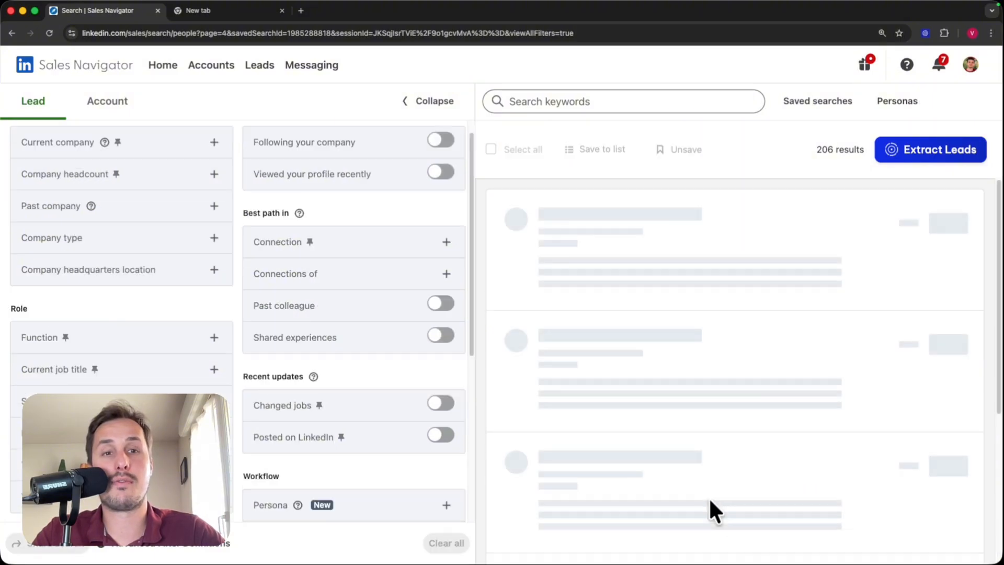
pyautogui.click(490, 149)
pyautogui.click(607, 150)
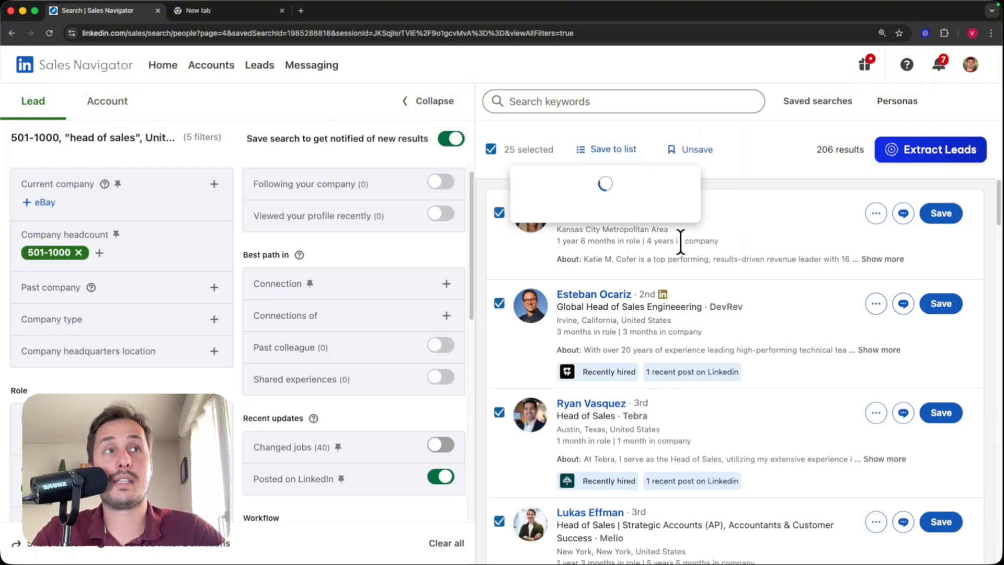
pyautogui.click(605, 236)
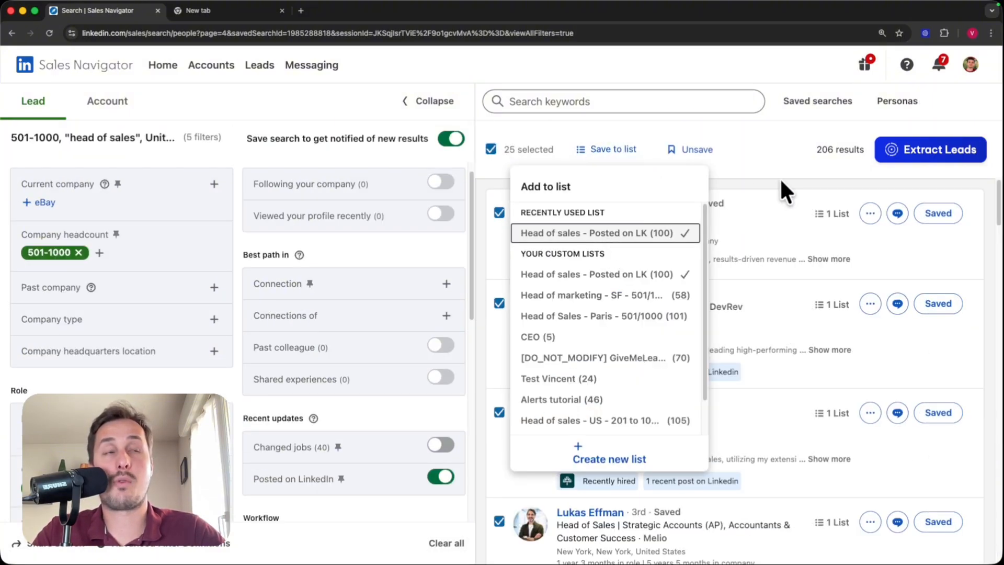
pyautogui.click(778, 177)
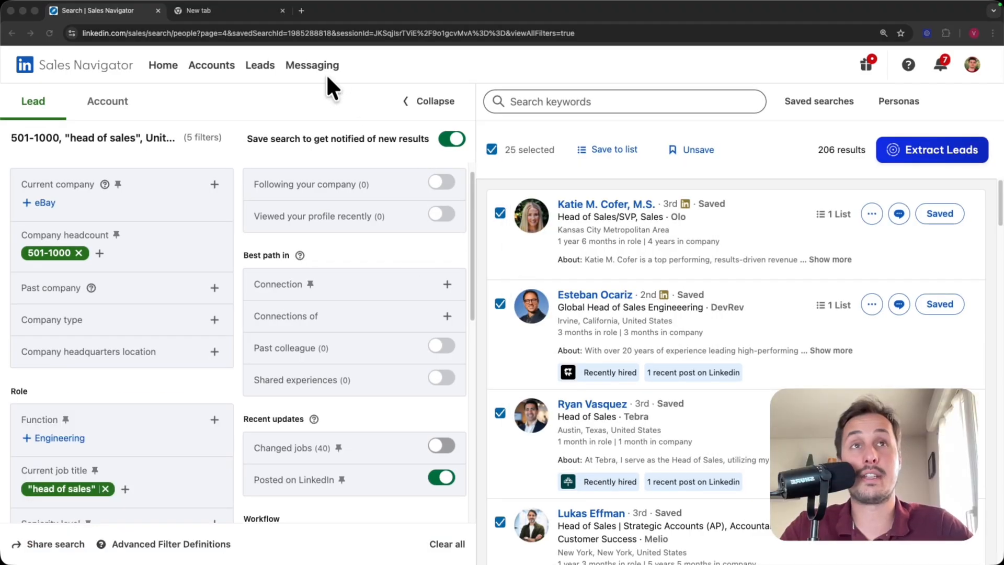
# Open the overview of lead lists and browse the custom and system-generated lists
pyautogui.click(343, 99)
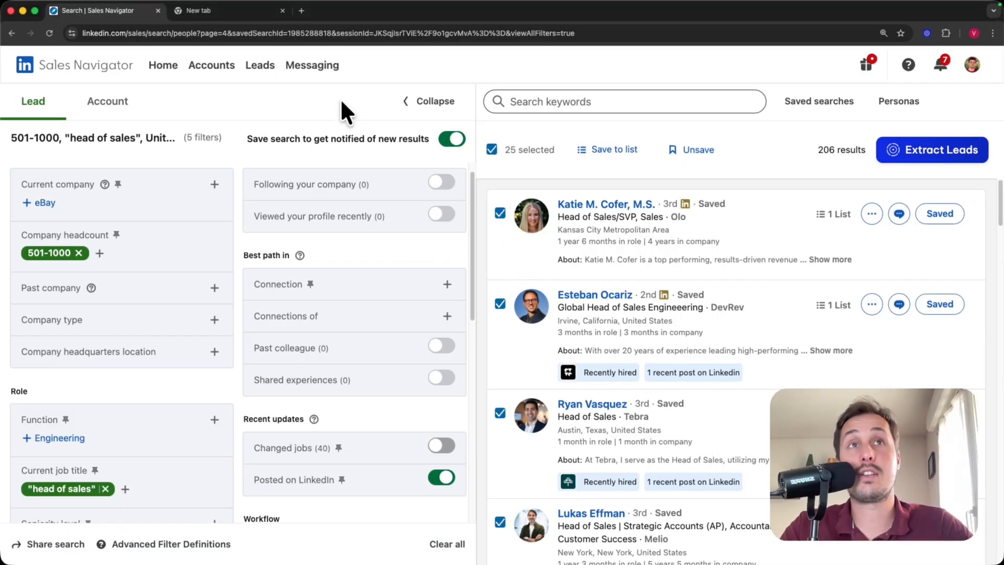
pyautogui.click(263, 73)
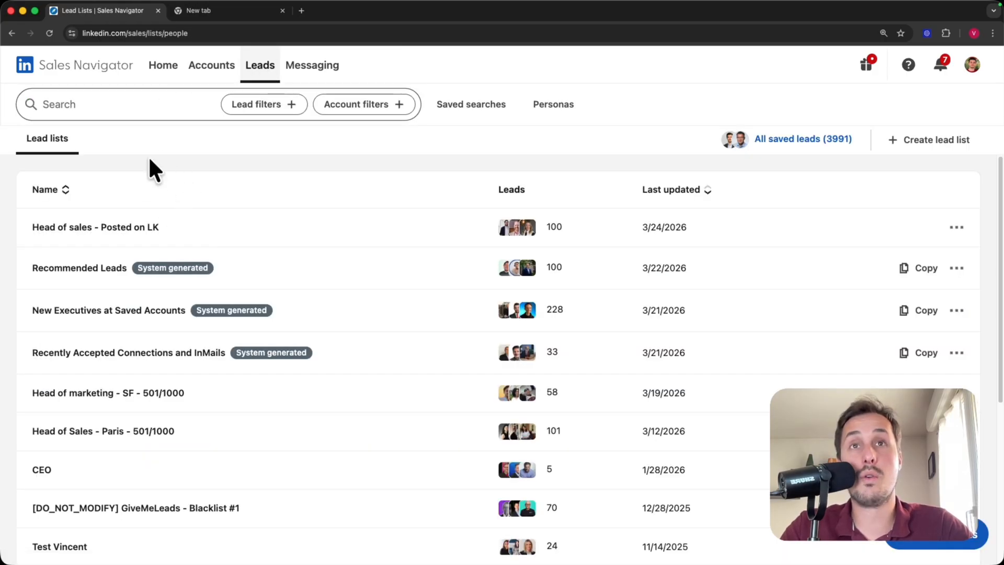
pyautogui.scroll(-5, 249, 250)
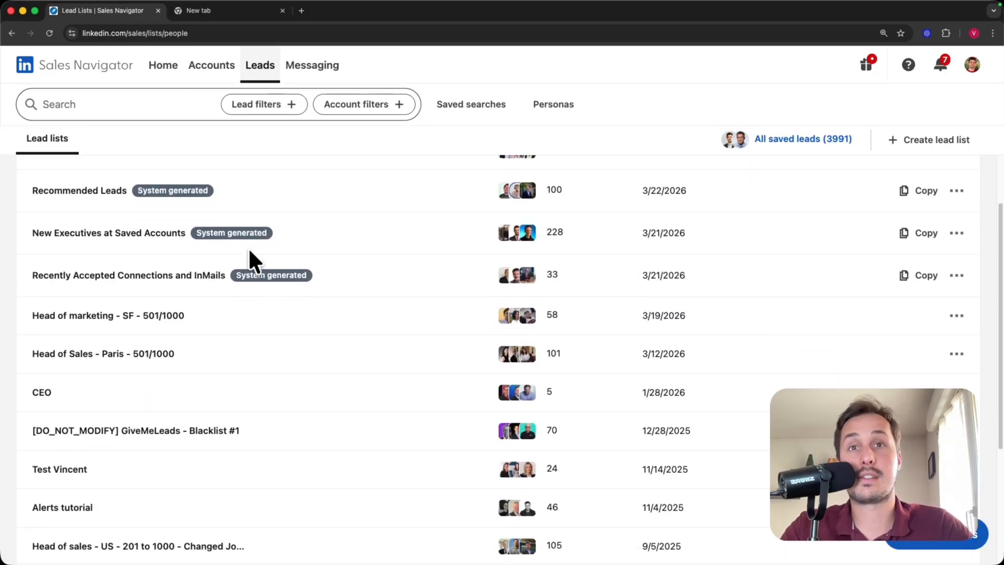
pyautogui.scroll(5, 210, 306)
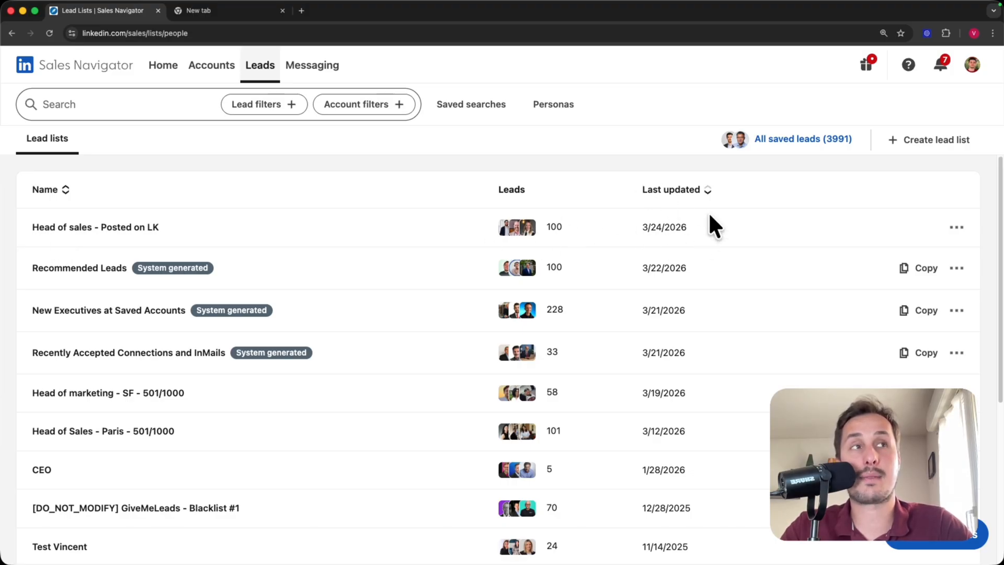
# Open the "Head of sales - Posted on LK" lead list and review its leads with their accounts, geography and notes
pyautogui.click(104, 226)
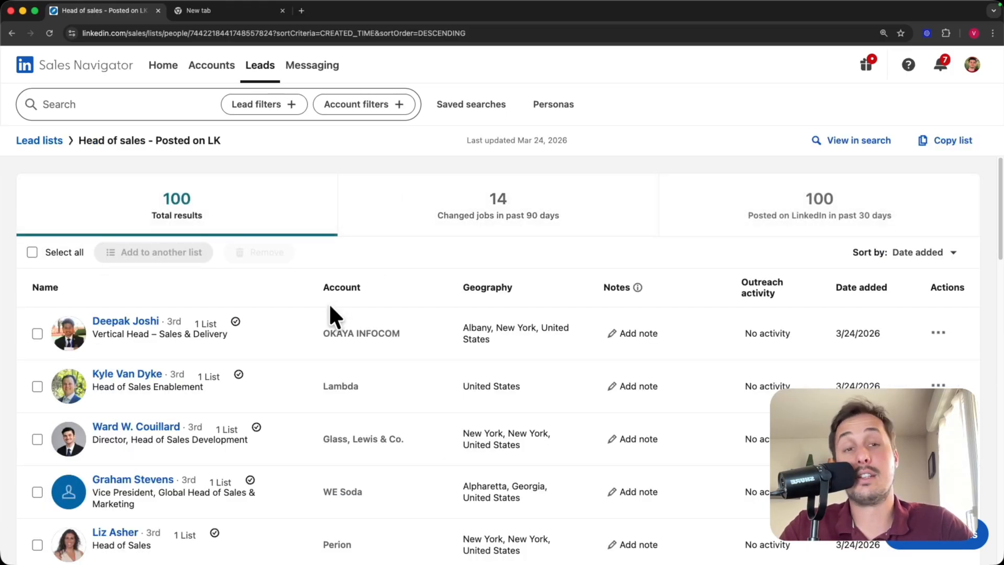
pyautogui.scroll(-2, 330, 306)
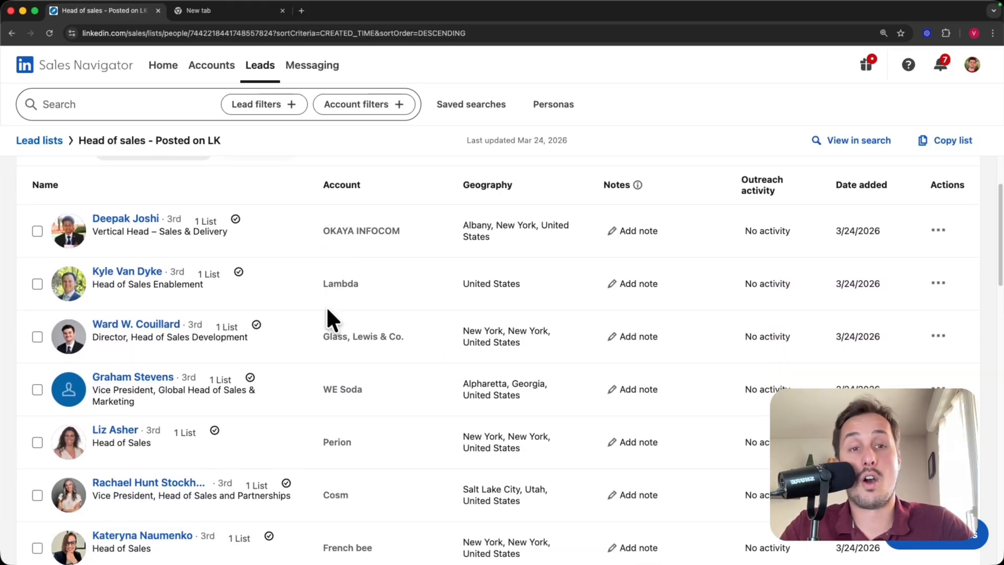
pyautogui.scroll(-1, 330, 316)
pyautogui.scroll(3, 265, 307)
pyautogui.scroll(-1, 277, 314)
pyautogui.scroll(2, 220, 300)
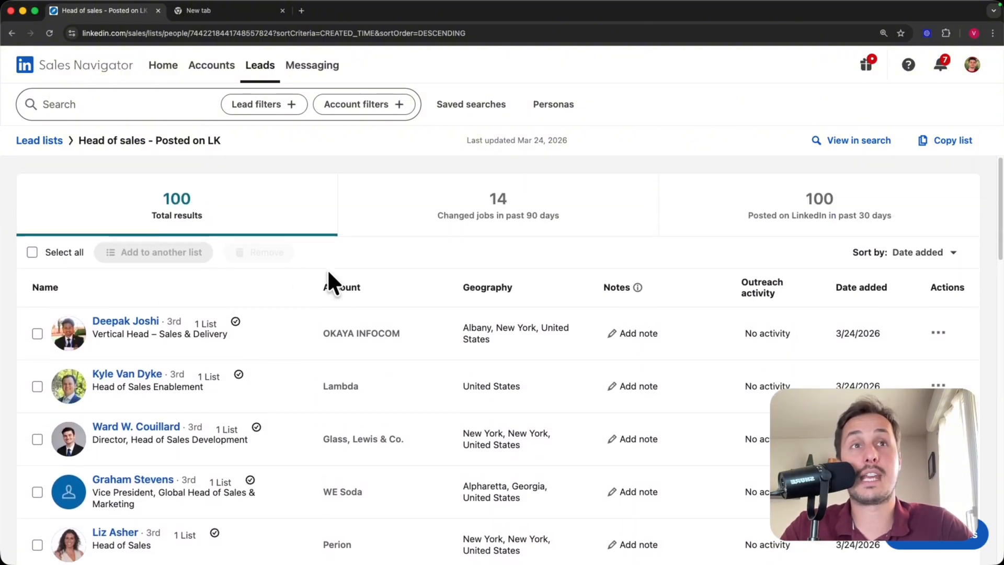
# Add the note "Follow-up" to the first lead in the list and close the notes
pyautogui.click(619, 331)
pyautogui.write('Follow-up')
pyautogui.click(969, 302)
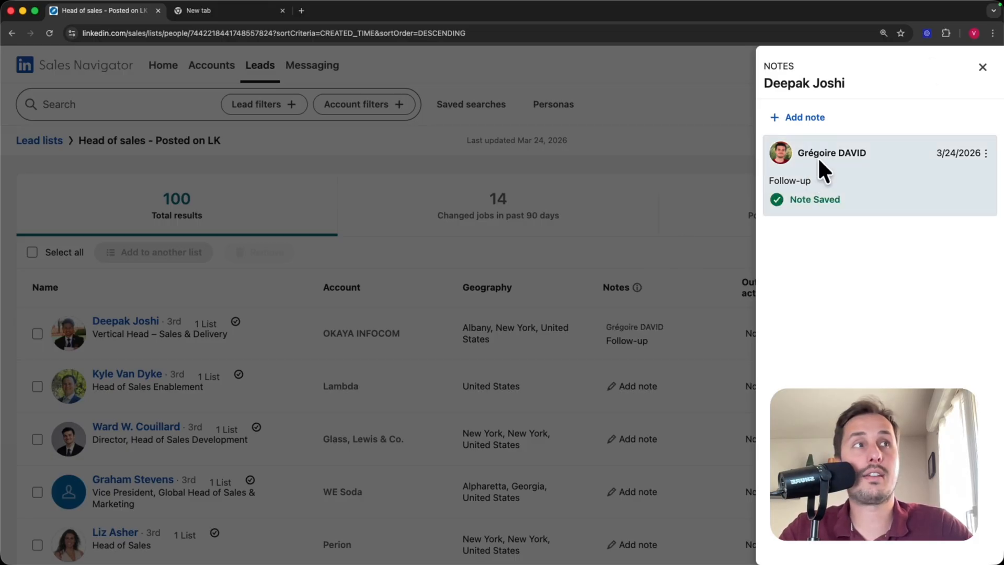
pyautogui.click(980, 66)
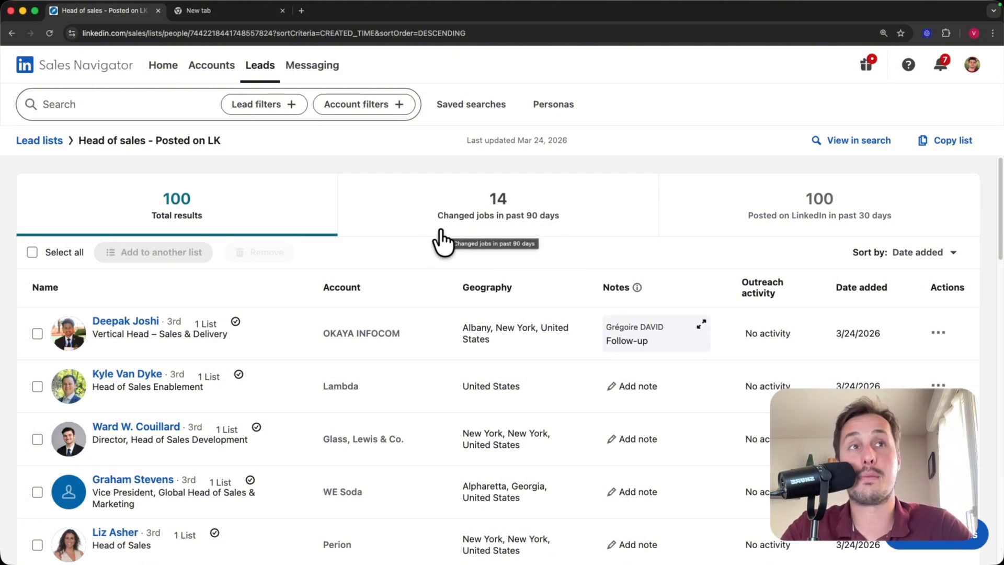
# View the list's leads who changed jobs in the past 90 days, and those who posted on LinkedIn in the past 30 days
pyautogui.click(494, 209)
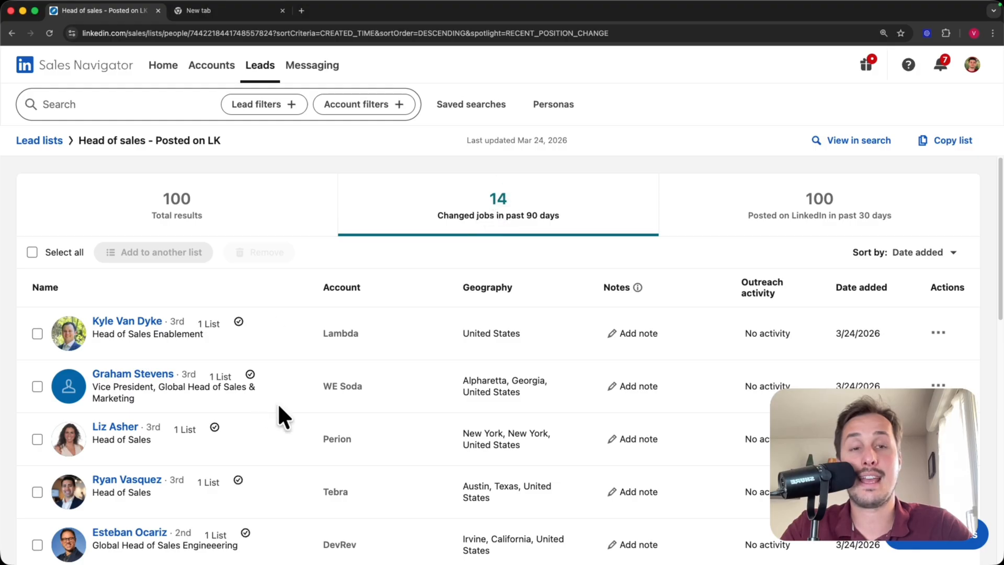
pyautogui.click(817, 201)
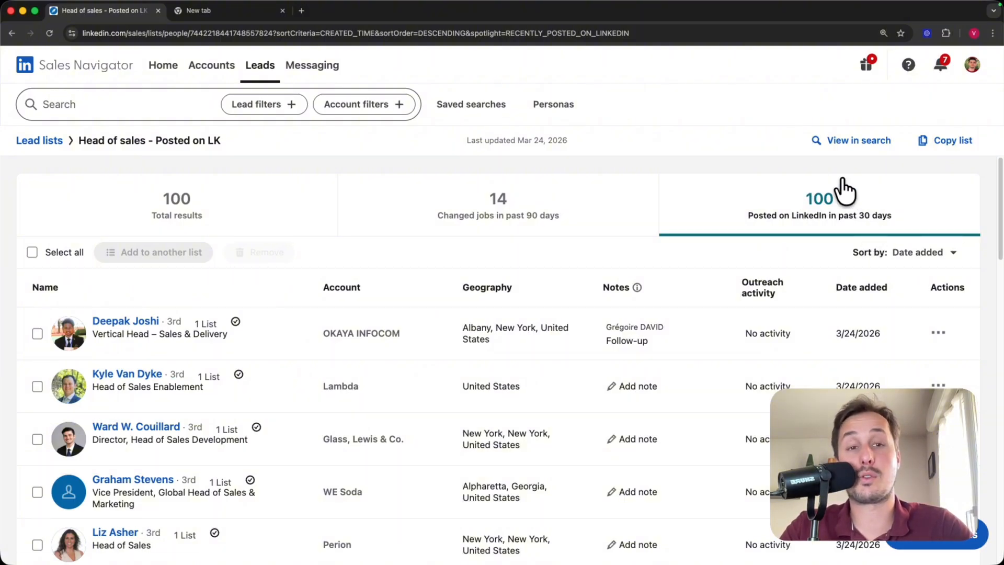
pyautogui.scroll(-2, 680, 242)
pyautogui.scroll(2, 668, 281)
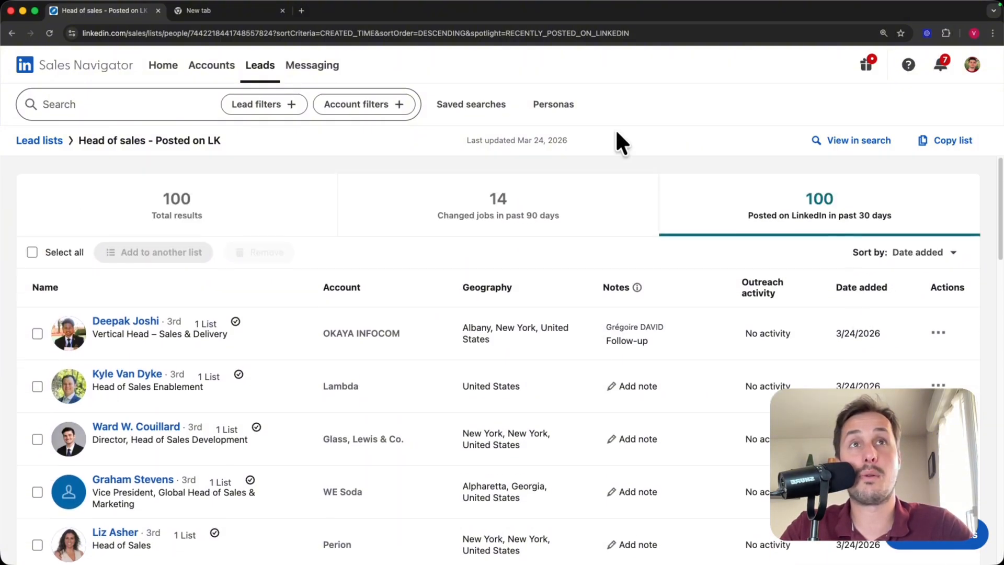
# Start a new lead search and filter it to include the lead list "Head of sales - Posted on LK"
pyautogui.click(255, 105)
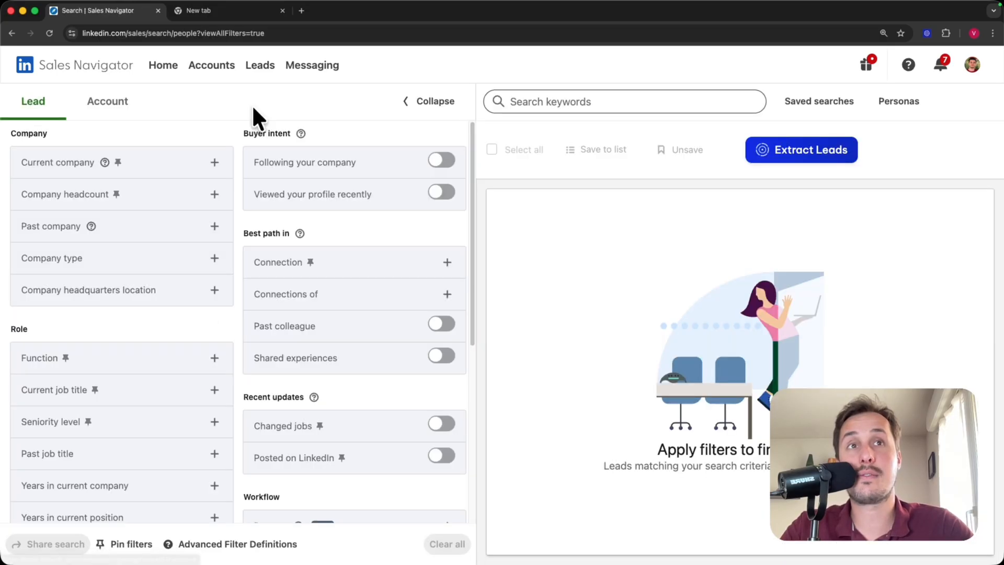
pyautogui.scroll(-5, 345, 202)
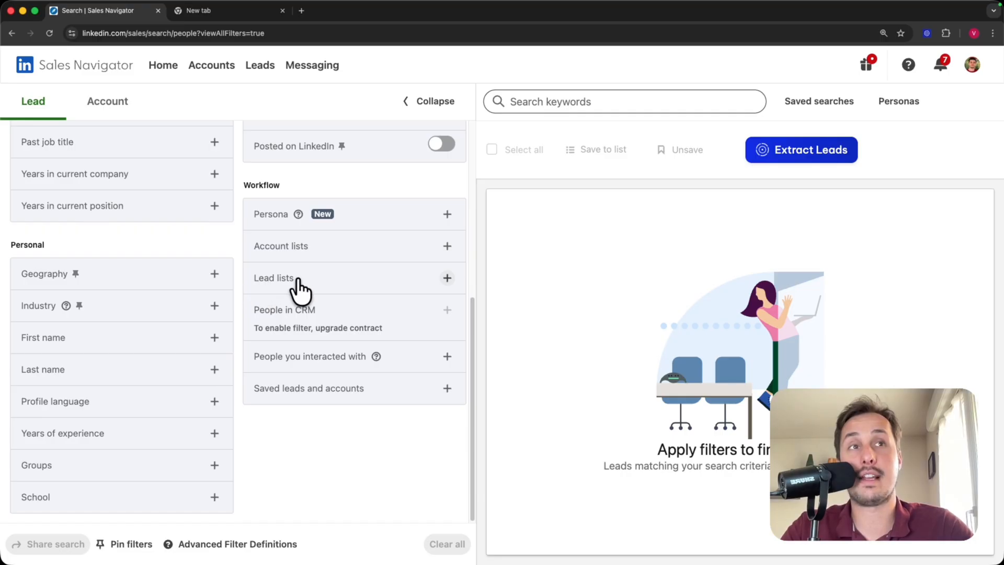
pyautogui.click(396, 280)
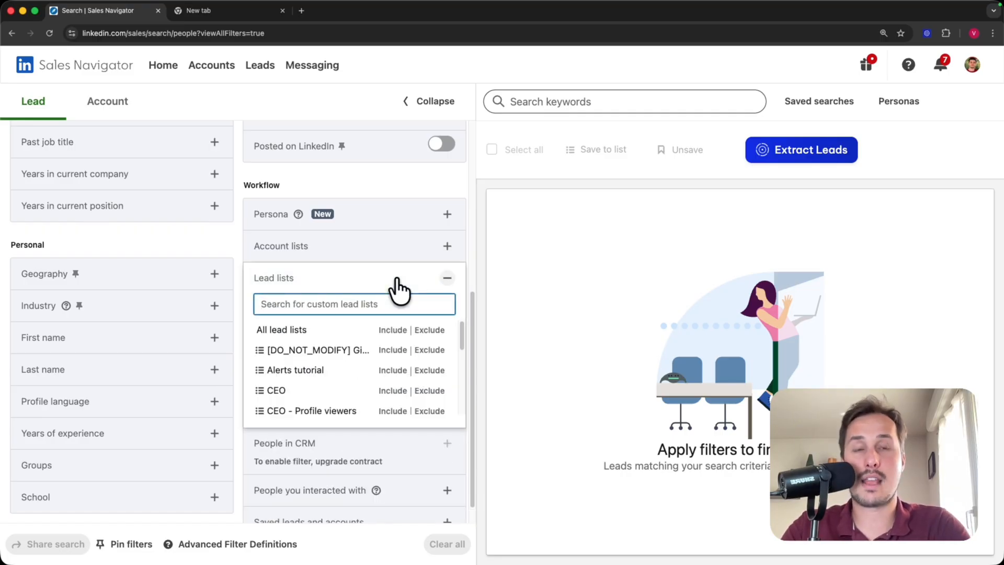
pyautogui.write('head of sales')
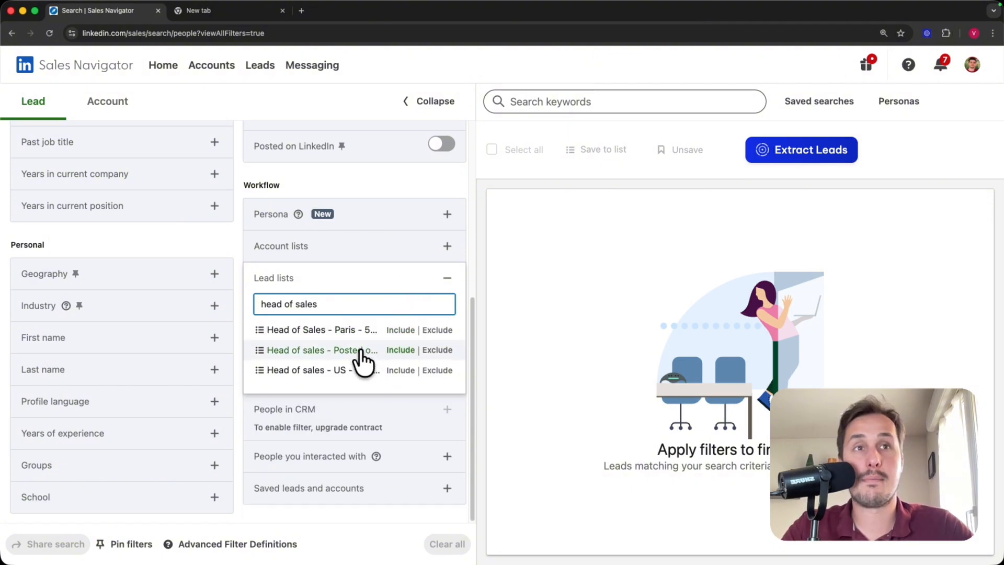
pyautogui.click(400, 350)
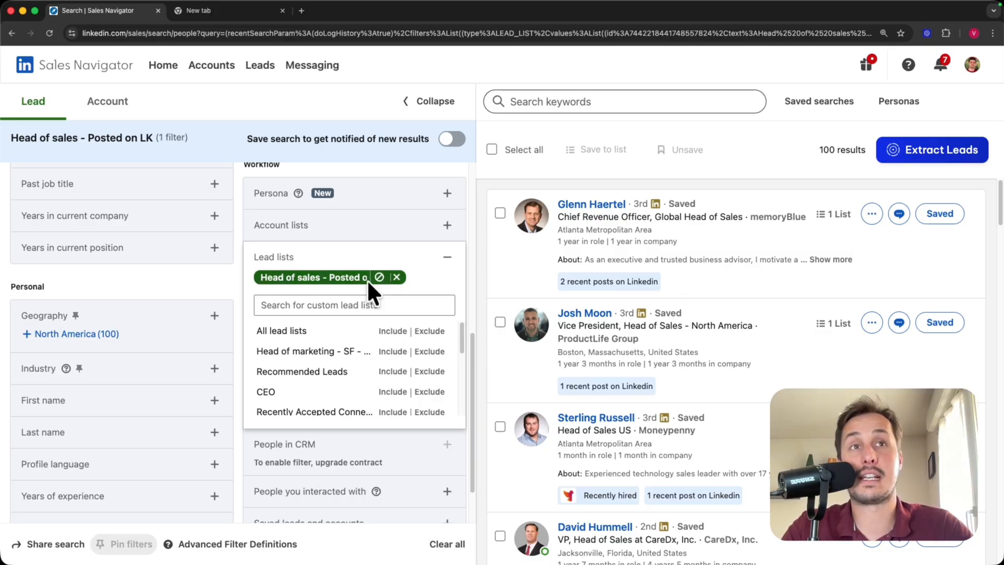
# Close the lead list filter and look at the GiveMeLeads website and its account sign-up page
pyautogui.click(490, 285)
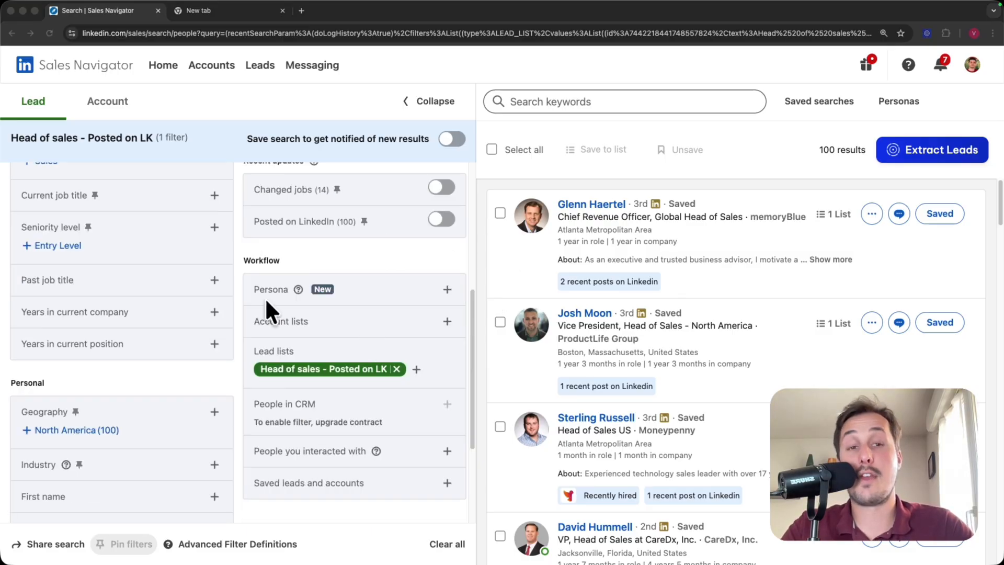
pyautogui.scroll(4, 354, 310)
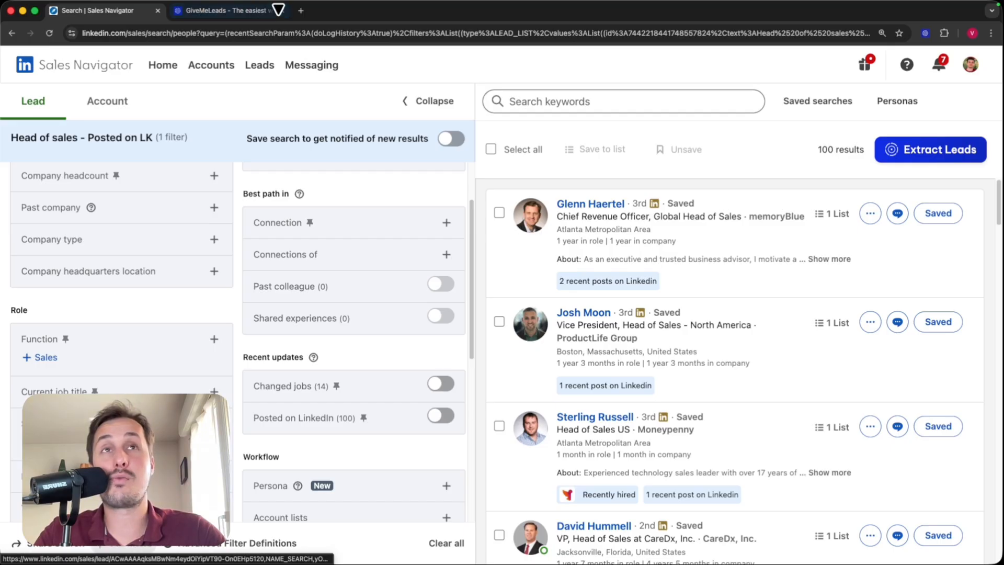
pyautogui.click(239, 11)
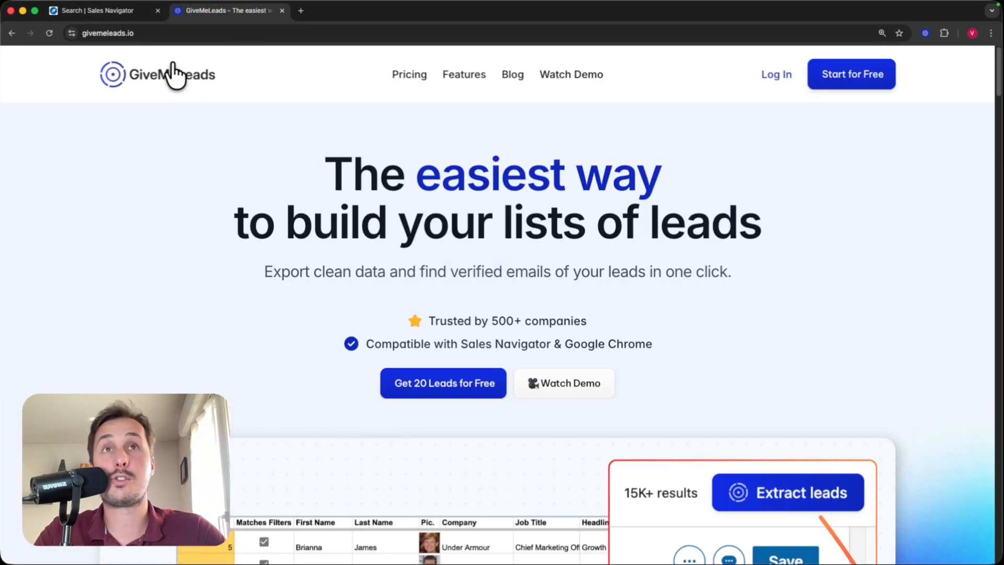
pyautogui.click(96, 11)
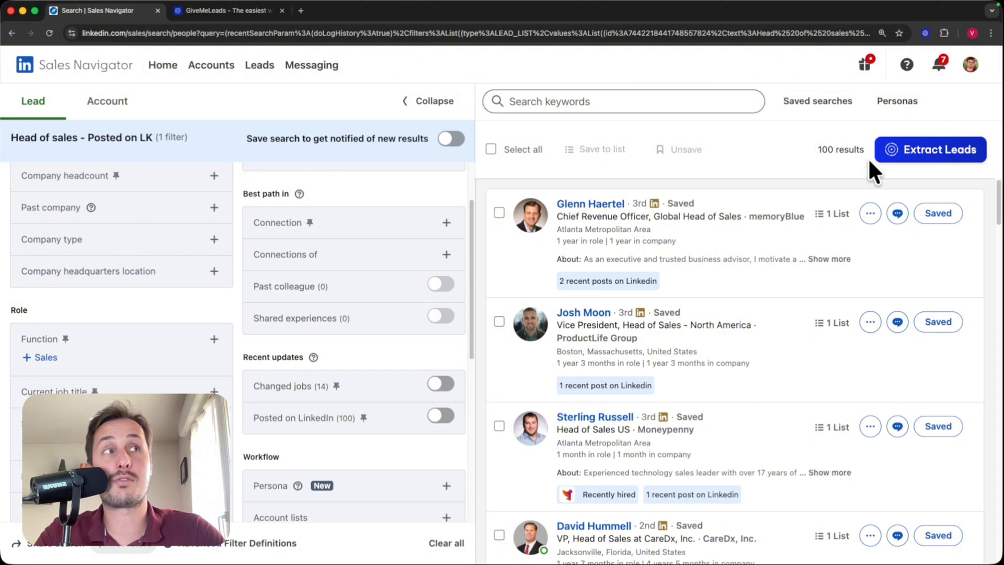
pyautogui.click(226, 11)
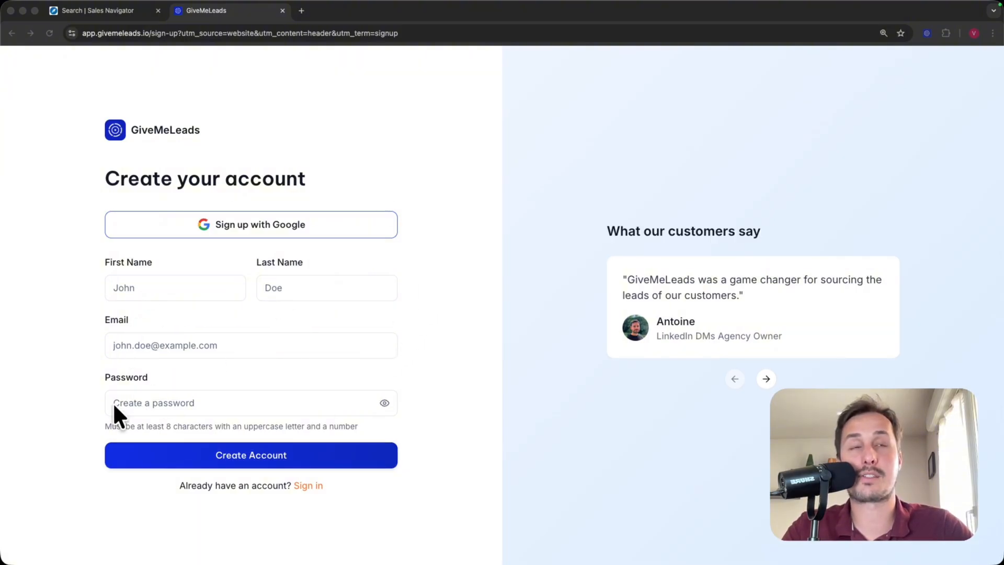
# Switch to the GiveMeLeads listing in the Chrome Web Store and add the extension to Chrome
pyautogui.click(343, 10)
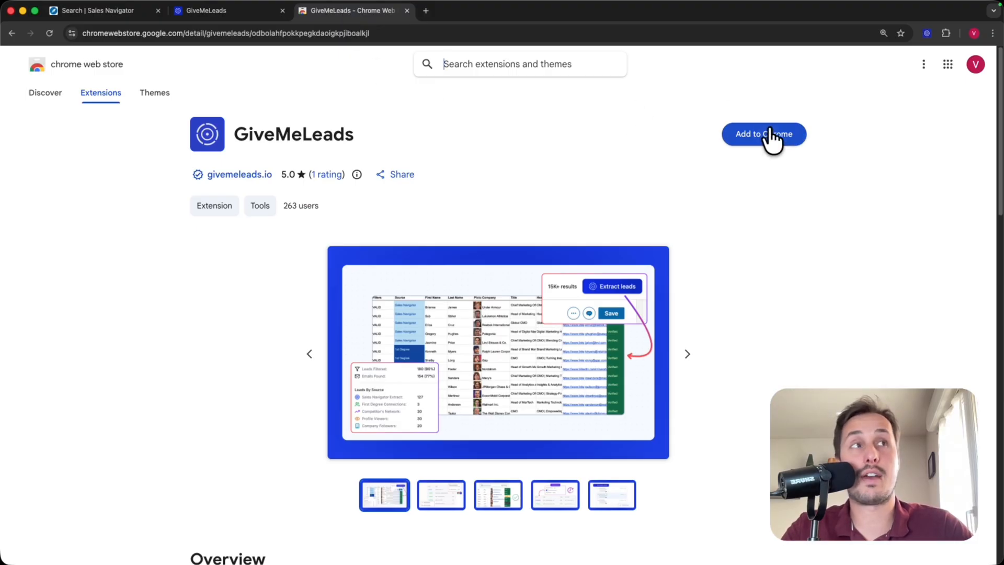
pyautogui.click(789, 139)
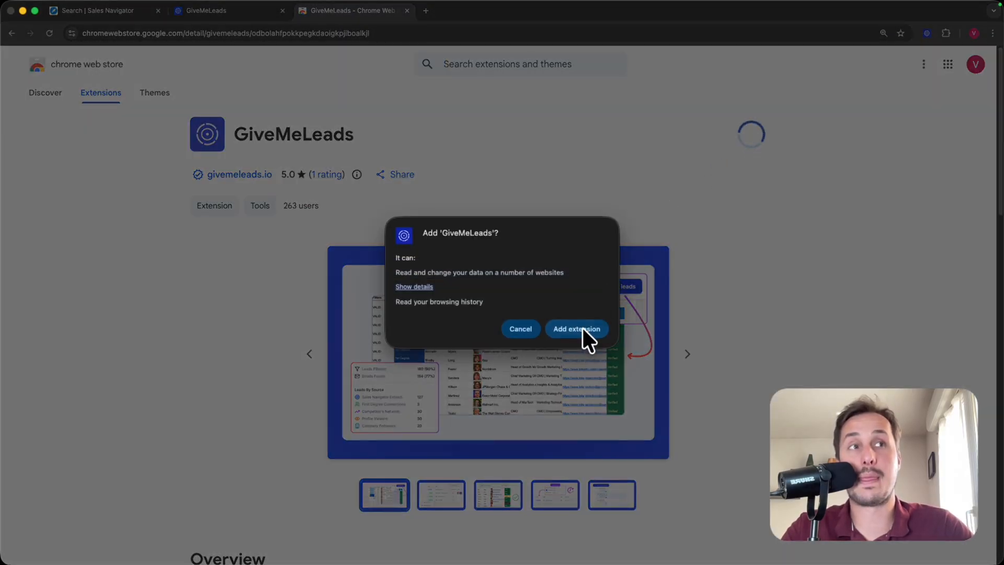
pyautogui.click(605, 328)
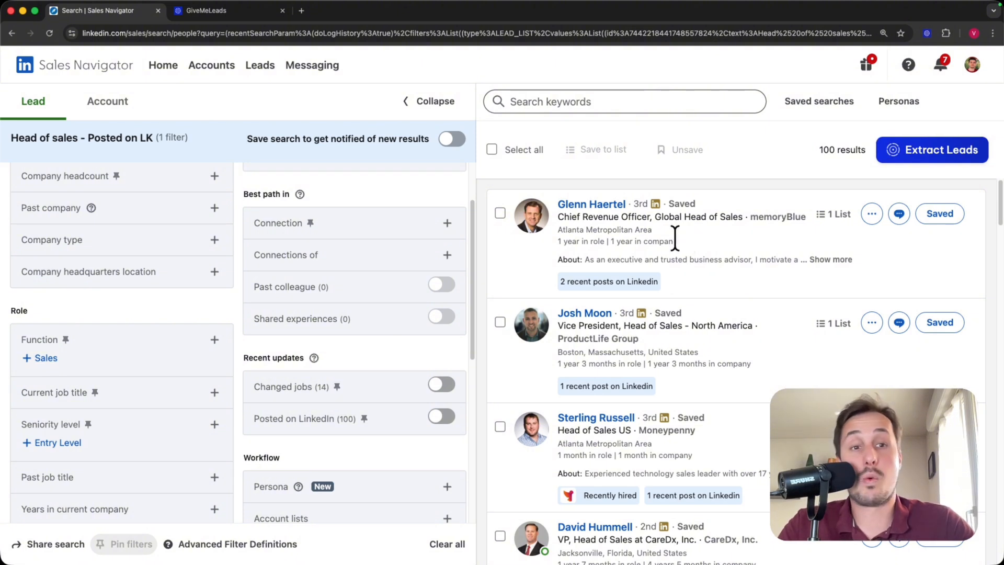
# Extract the leads from the "Head of sales - Posted on LK" search into GiveMeLeads, exporting 100 leads
pyautogui.scroll(-2, 674, 402)
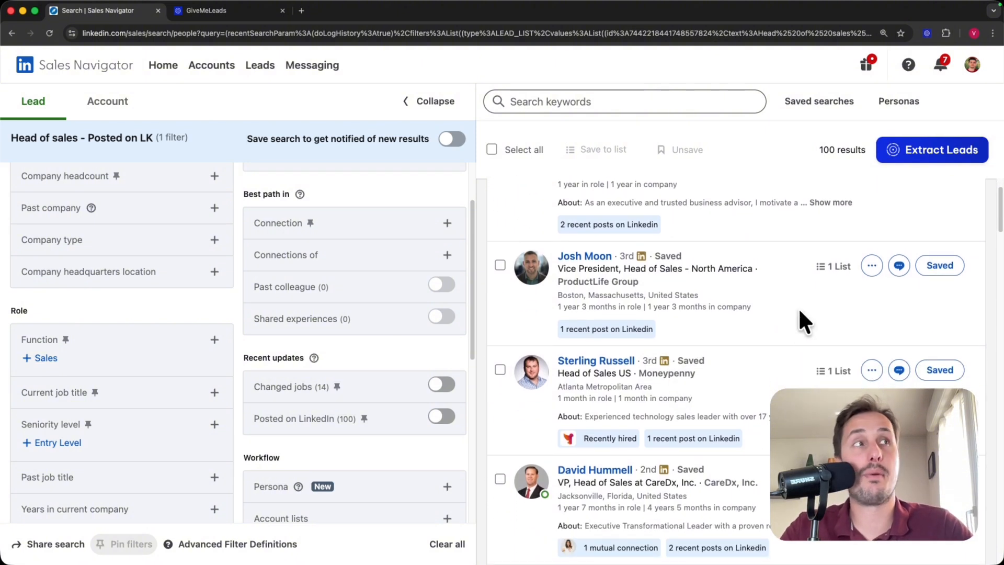
pyautogui.click(914, 163)
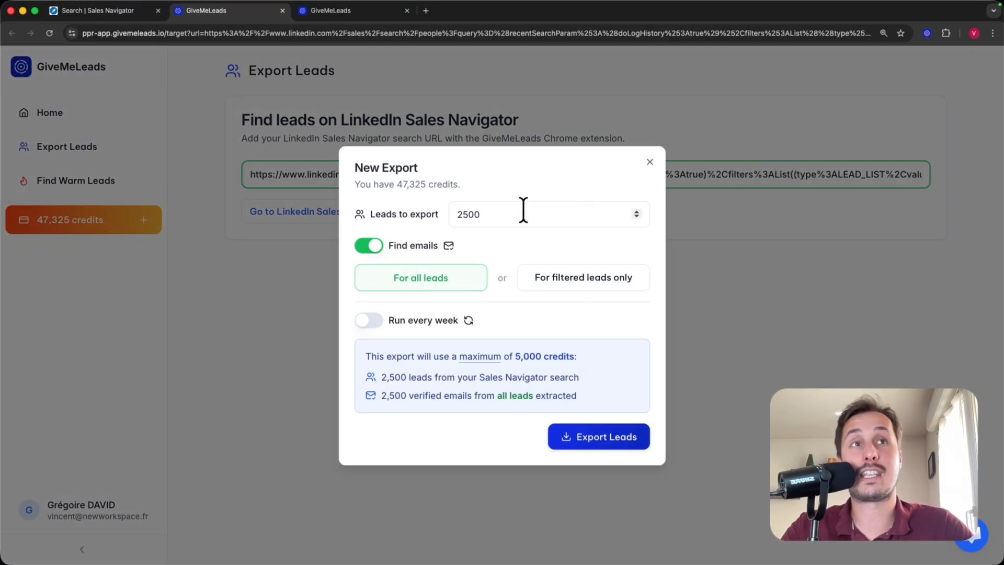
pyautogui.click(427, 208)
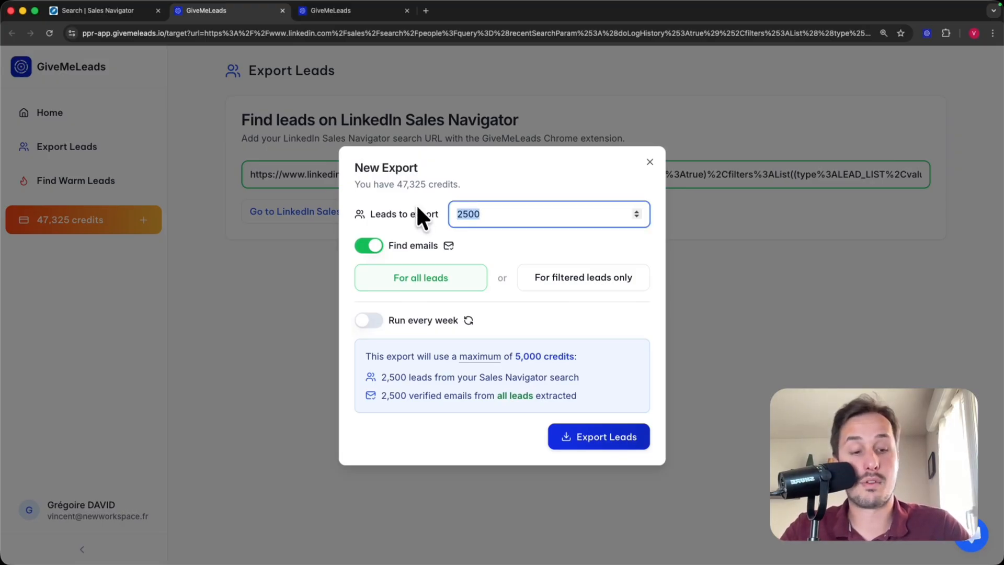
pyautogui.write('100')
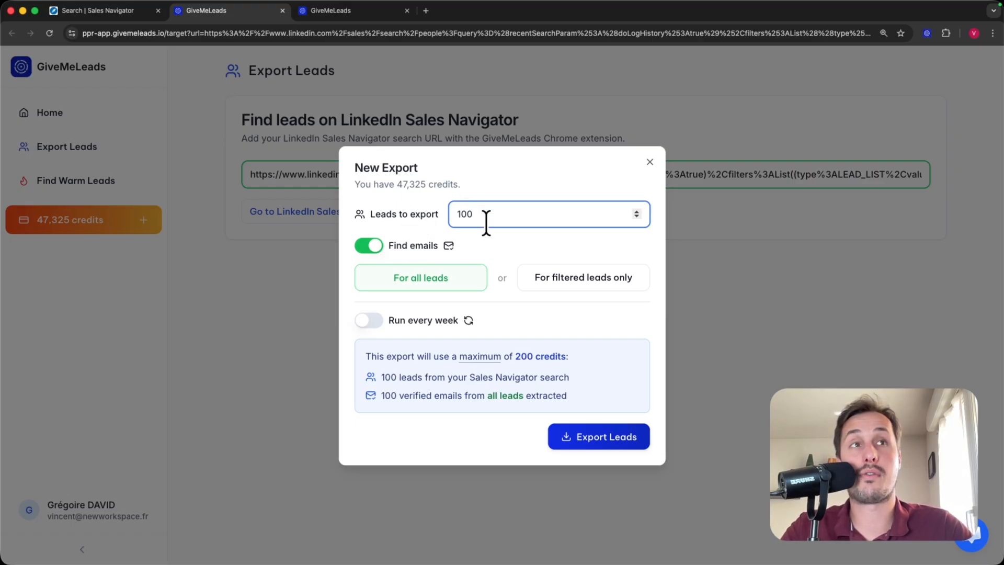
pyautogui.click(620, 434)
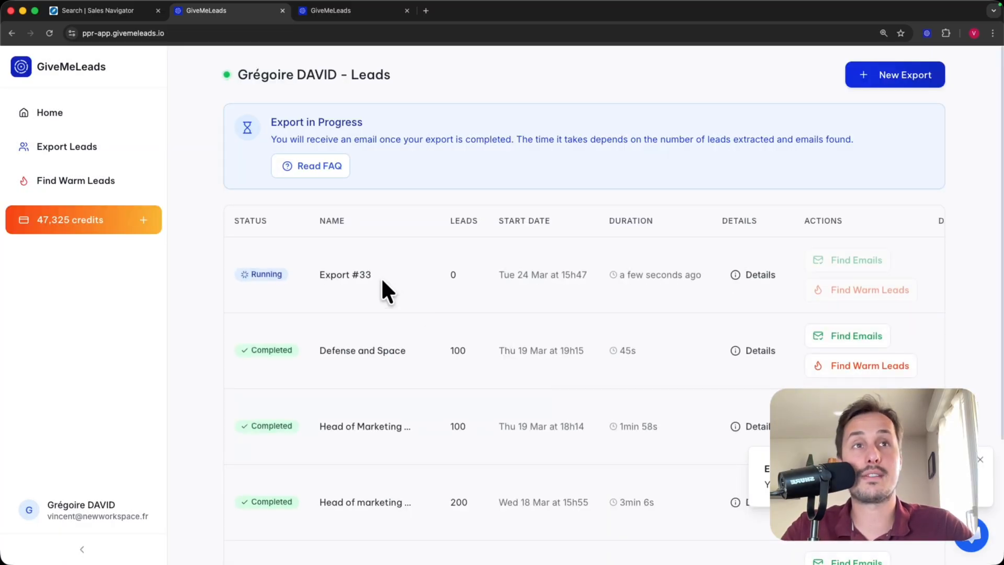
# Rename the running export as "Head of sales - Posted on LinkedIn"
pyautogui.click(373, 277)
pyautogui.moveTo(391, 274); pyautogui.dragTo(235, 247)
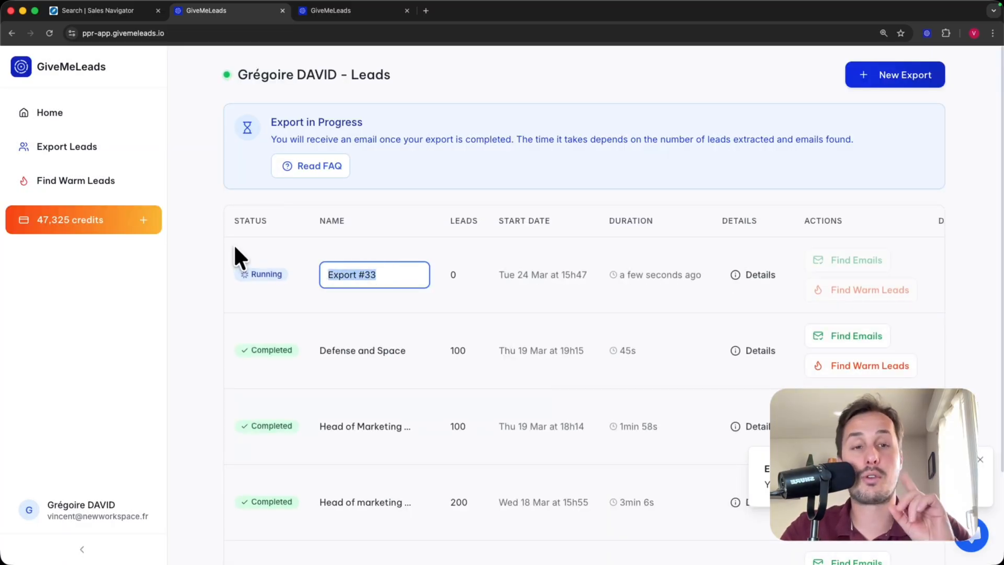
pyautogui.write('Head ')
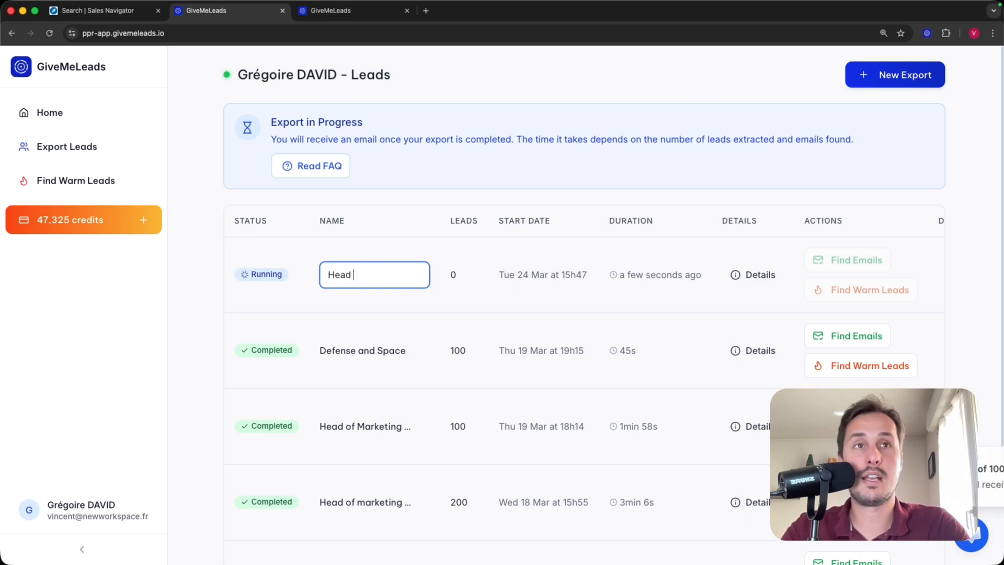
pyautogui.write('of sales - Pos')
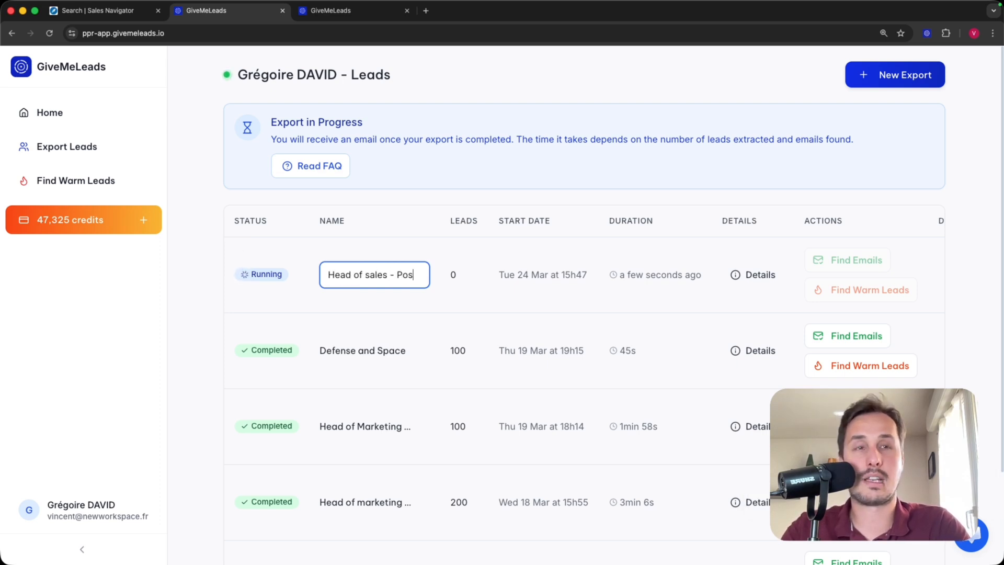
pyautogui.write('ted on LinkedIn')
pyautogui.press('Return')
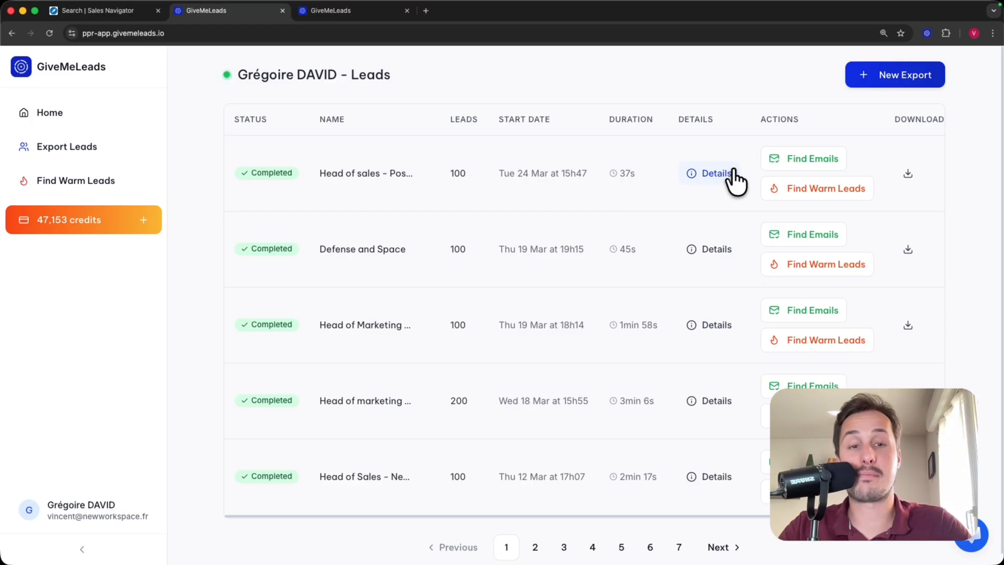
# Download the completed "Head of sales - Posted on LinkedIn" export as CSV and look through all its rows in Numbers
pyautogui.click(903, 178)
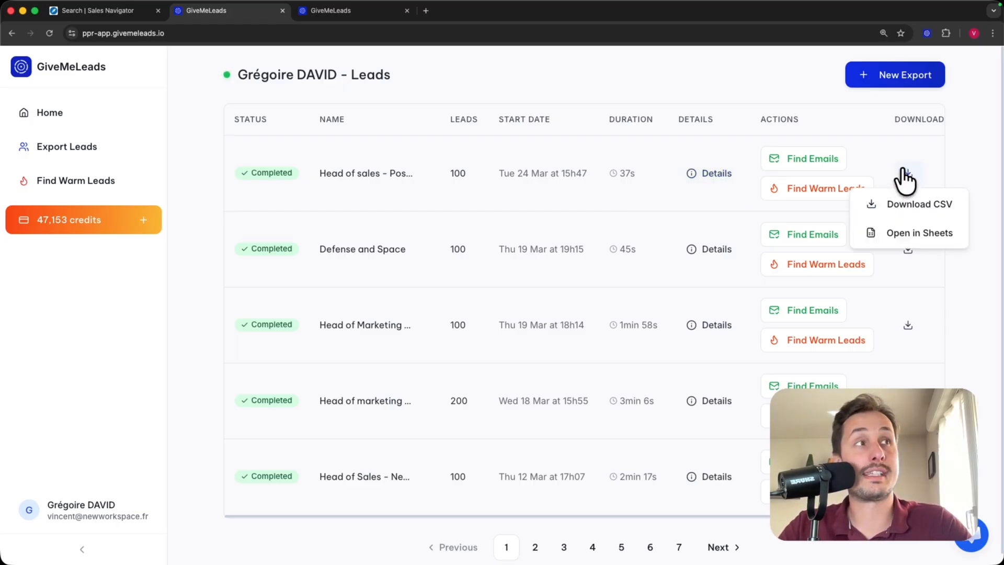
pyautogui.click(898, 205)
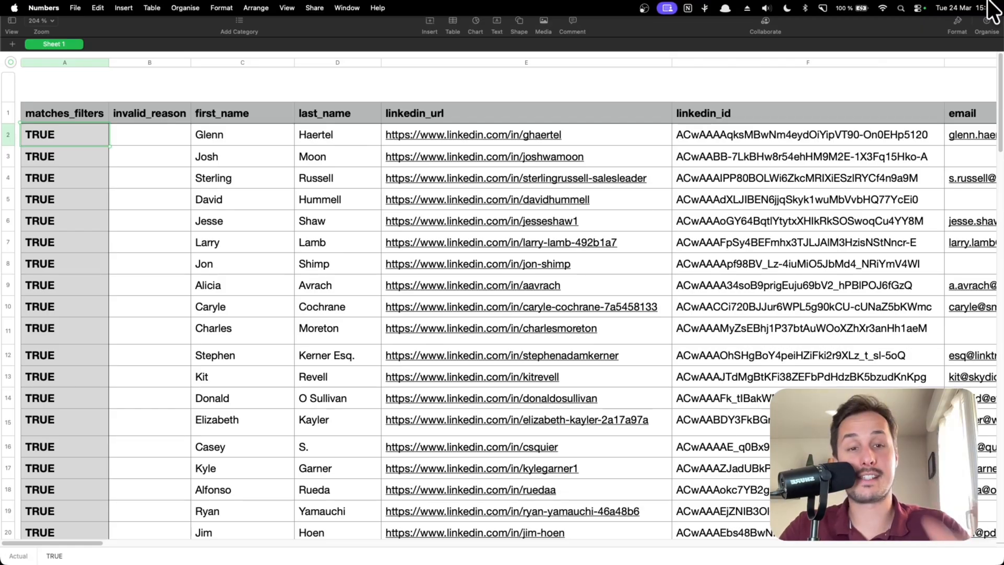
pyautogui.scroll(-10, 987, 149)
pyautogui.scroll(-20, 984, 136)
pyautogui.click(39, 369)
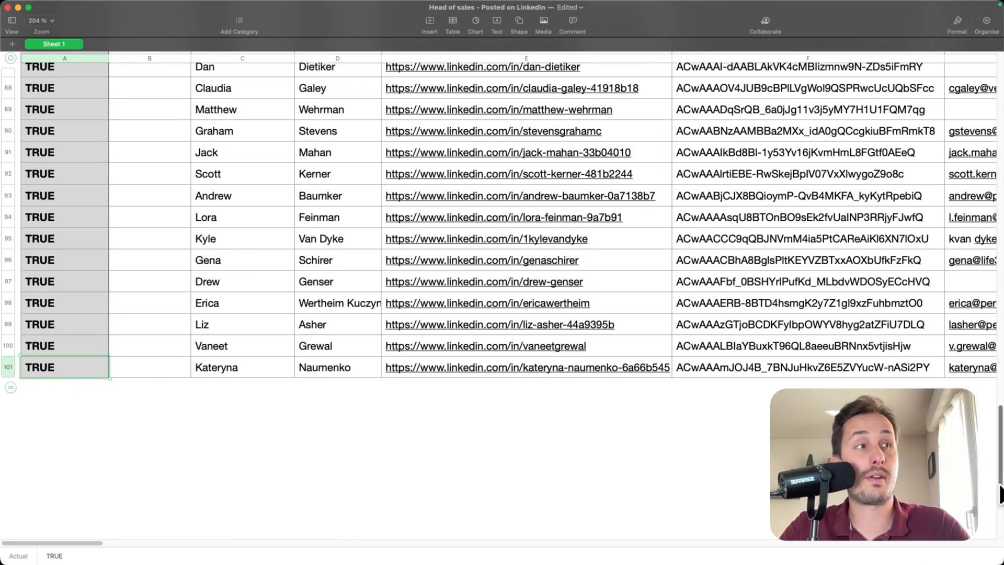
pyautogui.scroll(20, 984, 374)
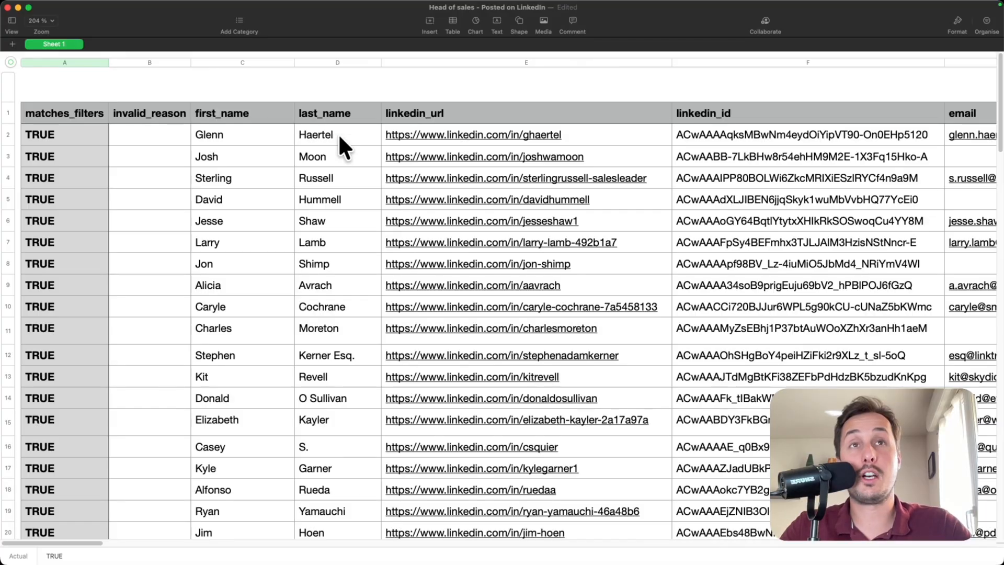
# Examine the exported lead columns, from first name, LinkedIn URL, email and email status to job title, location and summary
pyautogui.click(215, 112)
pyautogui.hscroll(2, 268, 112)
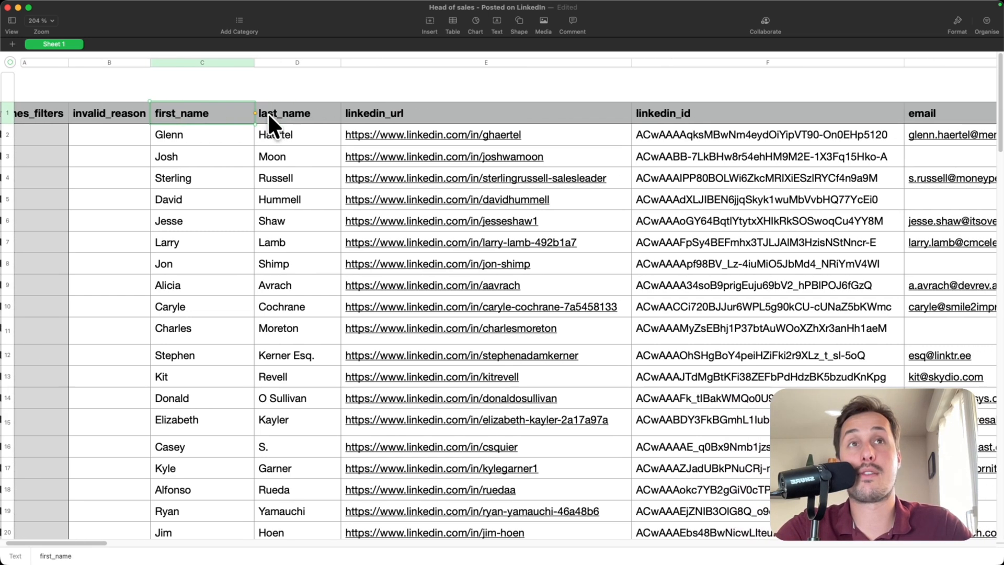
pyautogui.hscroll(5, 251, 110)
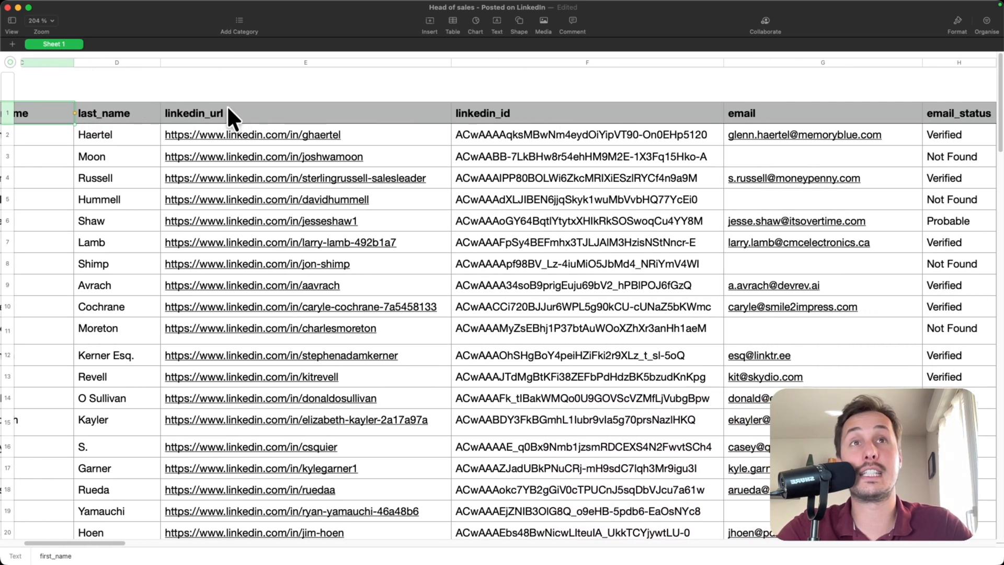
pyautogui.hscroll(1, 226, 108)
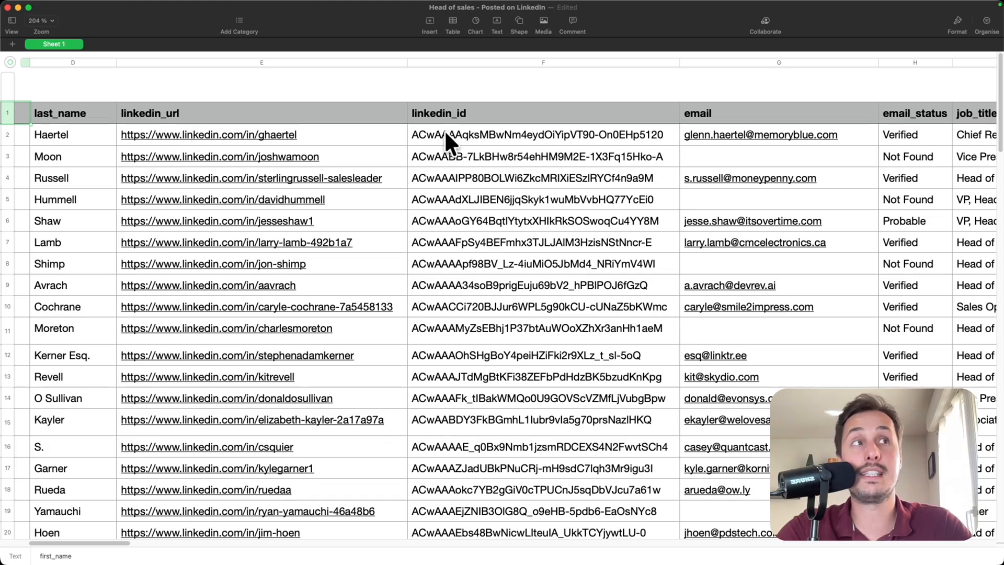
pyautogui.hscroll(10, 413, 135)
pyautogui.hscroll(2, 314, 115)
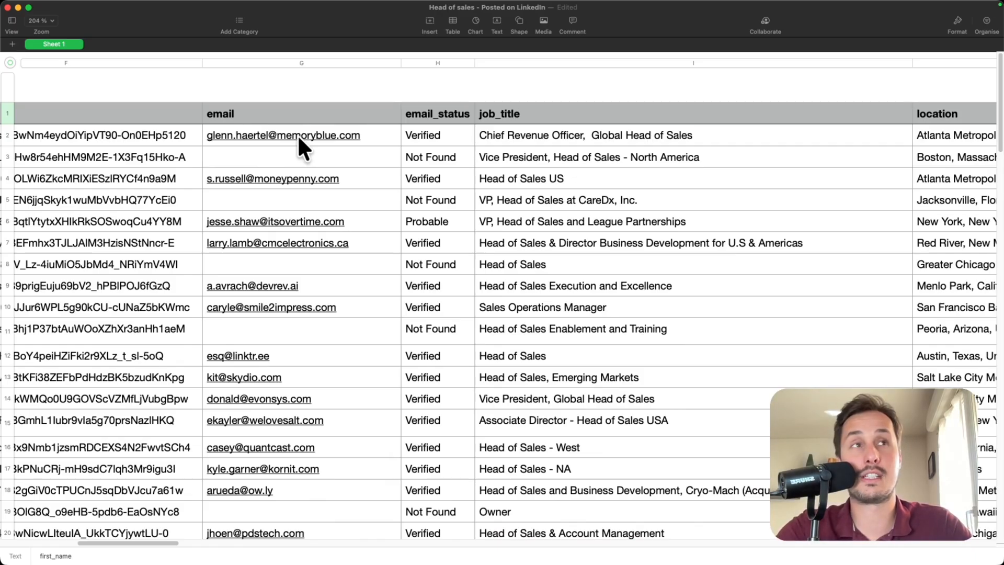
pyautogui.hscroll(7, 297, 134)
pyautogui.click(296, 114)
pyautogui.hscroll(15, 298, 115)
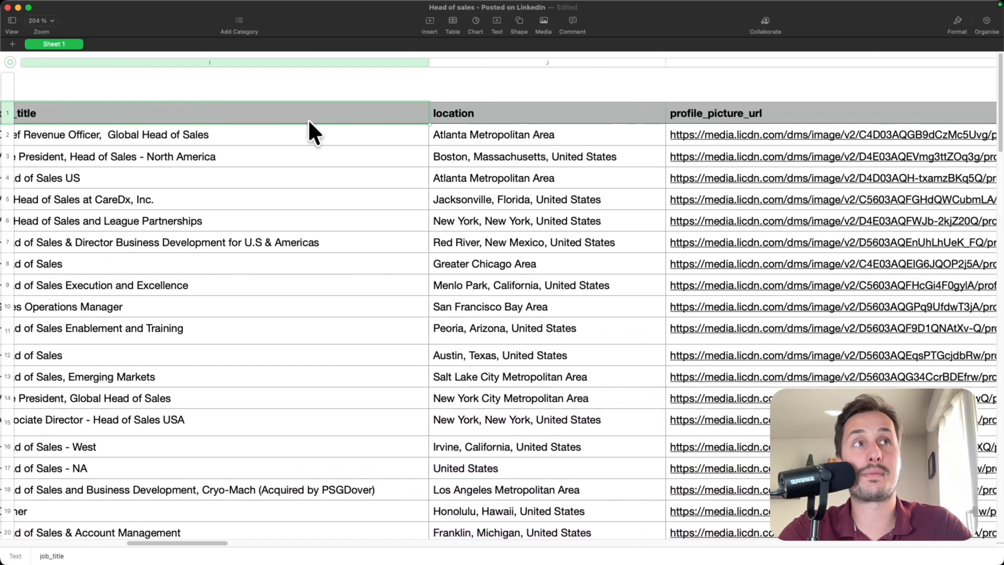
pyautogui.hscroll(15, 460, 110)
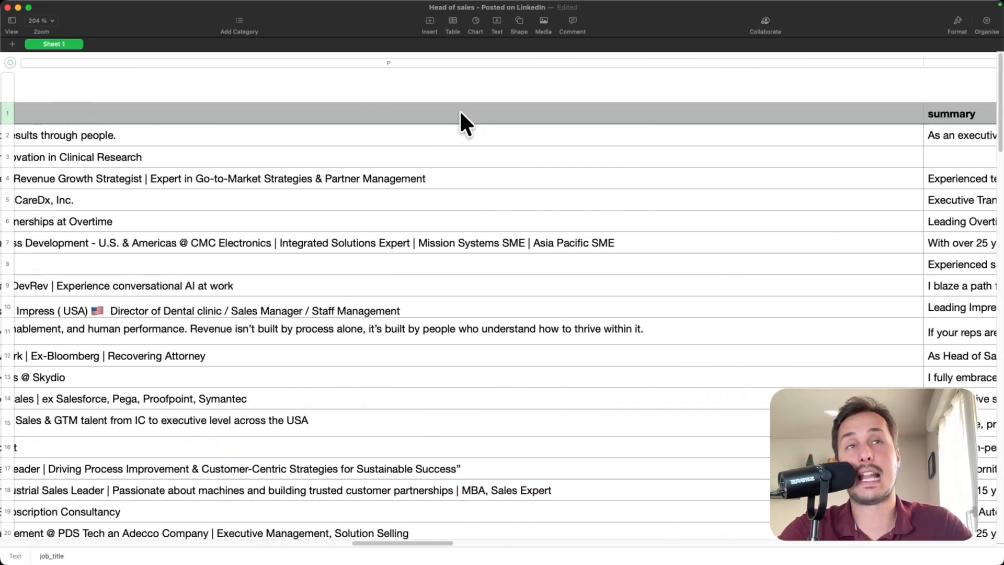
pyautogui.hscroll(15, 459, 112)
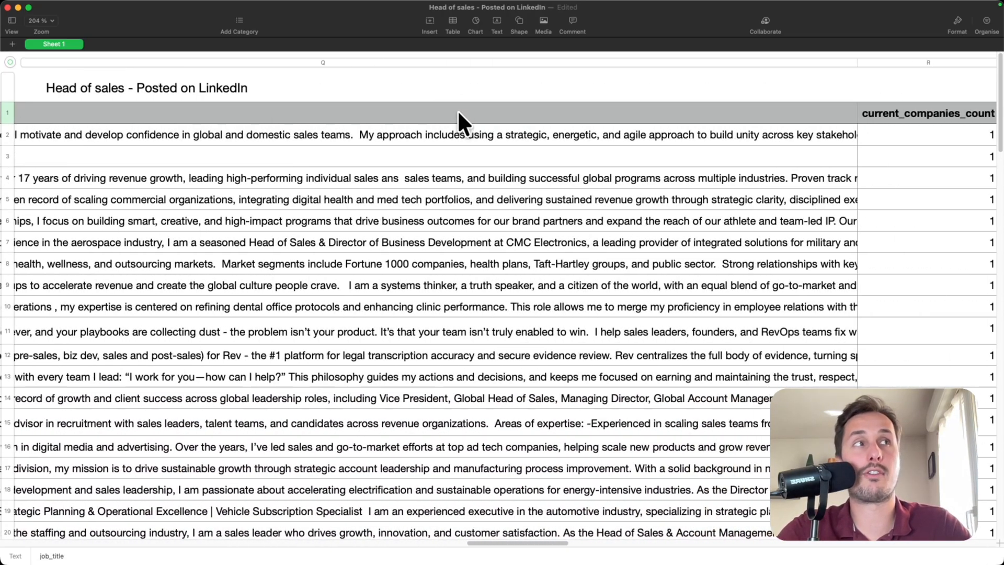
# Examine the company website, location, industry and employee count columns, and return to the first lead columns
pyautogui.hscroll(5, 181, 114)
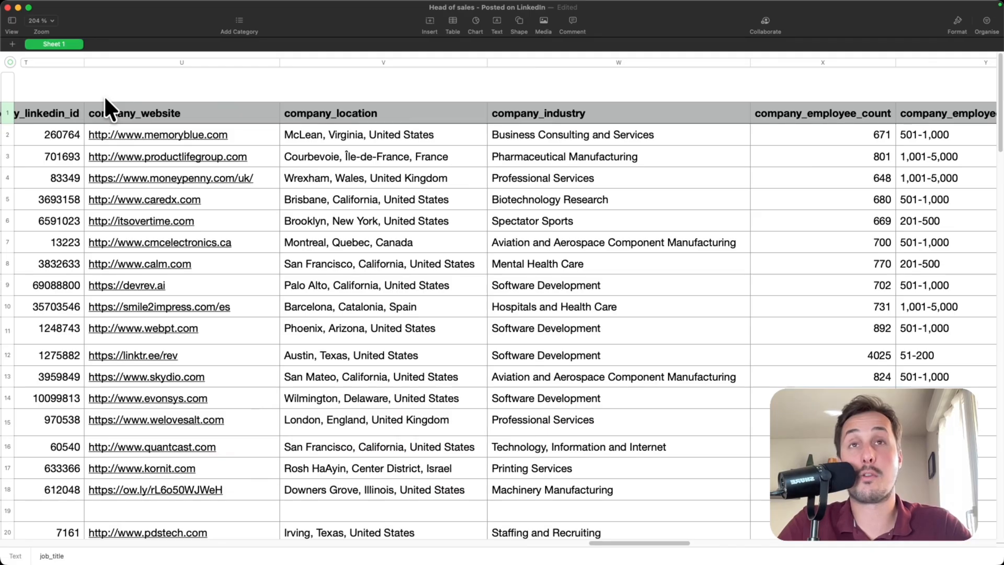
pyautogui.click(324, 111)
pyautogui.click(575, 115)
pyautogui.hscroll(1, 577, 116)
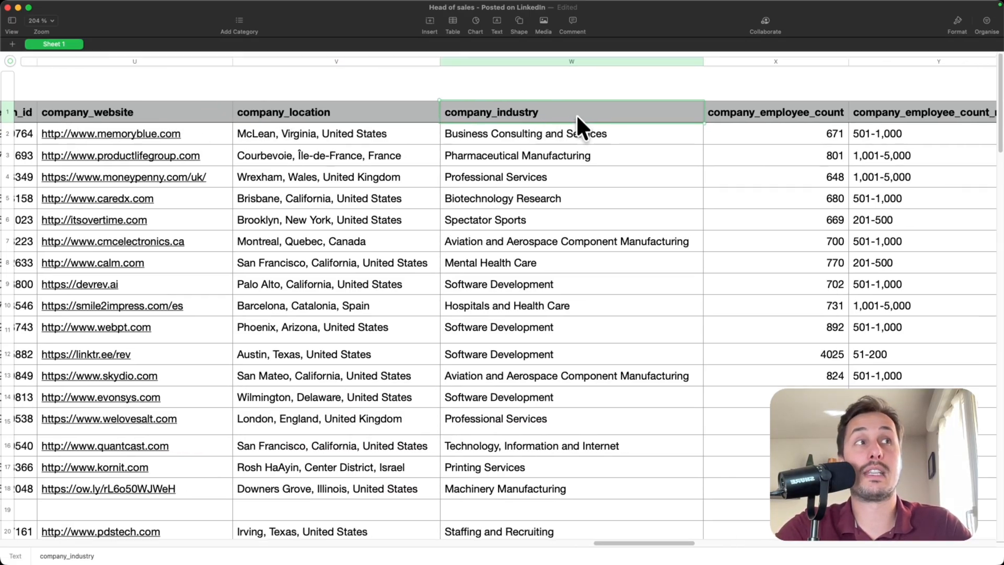
pyautogui.hscroll(-15, 576, 114)
pyautogui.click(228, 110)
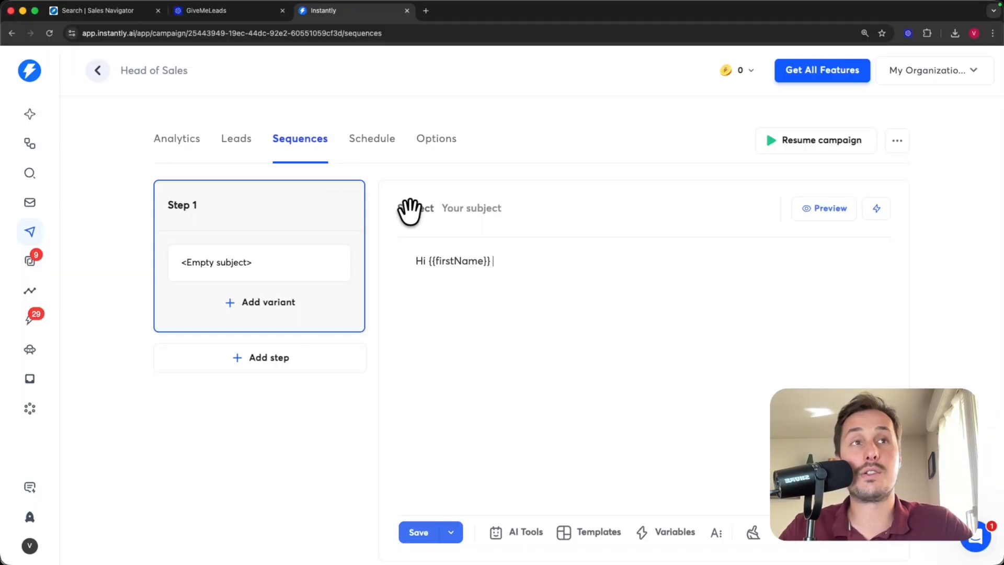
# In Instantly, preview the step 1 email of the "Head of Sales" campaign and inspect its {{firstName}} greeting
pyautogui.moveTo(516, 267); pyautogui.dragTo(390, 271)
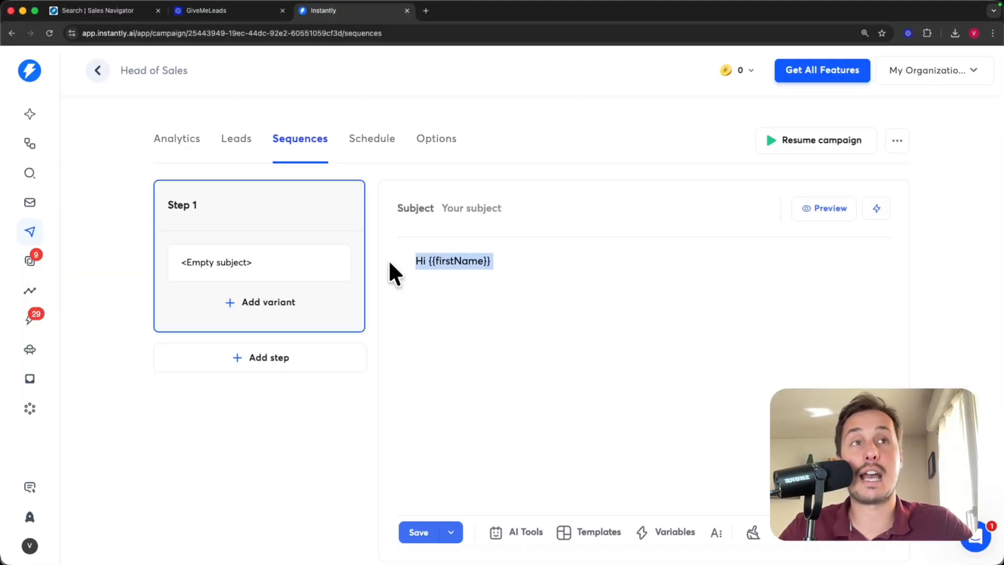
pyautogui.click(530, 263)
pyautogui.click(817, 210)
pyautogui.moveTo(422, 239)
pyautogui.mouseDown()
pyautogui.moveTo(371, 239)
pyautogui.moveTo(437, 251)
pyautogui.moveTo(414, 240)
pyautogui.mouseUp()
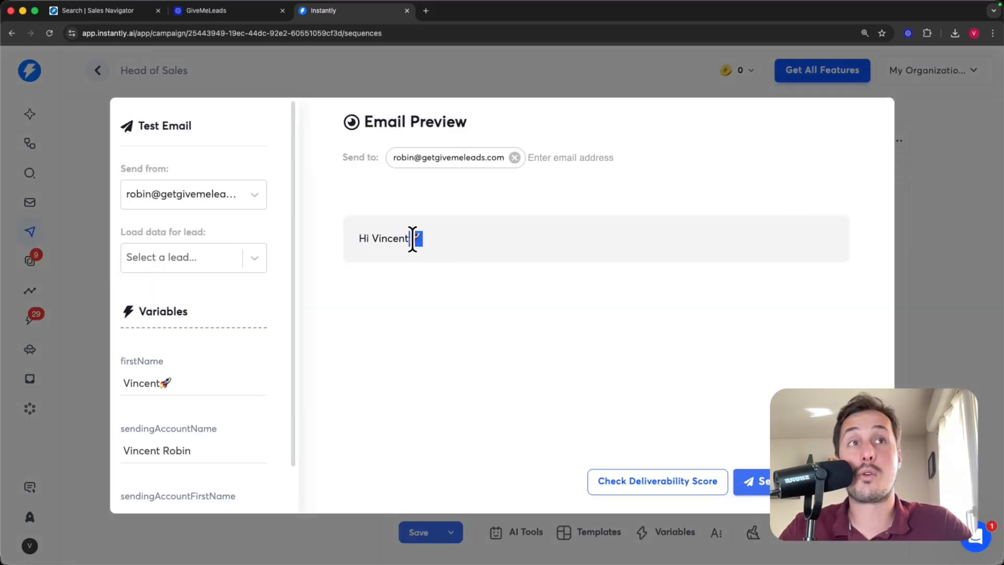
pyautogui.click(416, 238)
# Load the second listed lead's data into the email preview and check the first name in the greeting
pyautogui.click(245, 268)
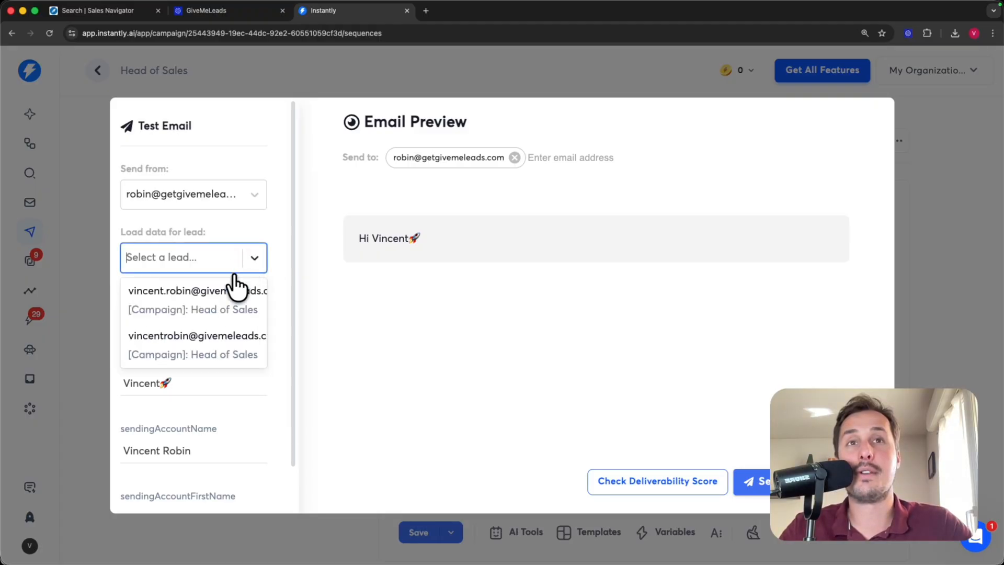
pyautogui.click(197, 348)
pyautogui.doubleClick(391, 239)
pyautogui.moveTo(359, 235); pyautogui.dragTo(413, 236)
pyautogui.click(421, 242)
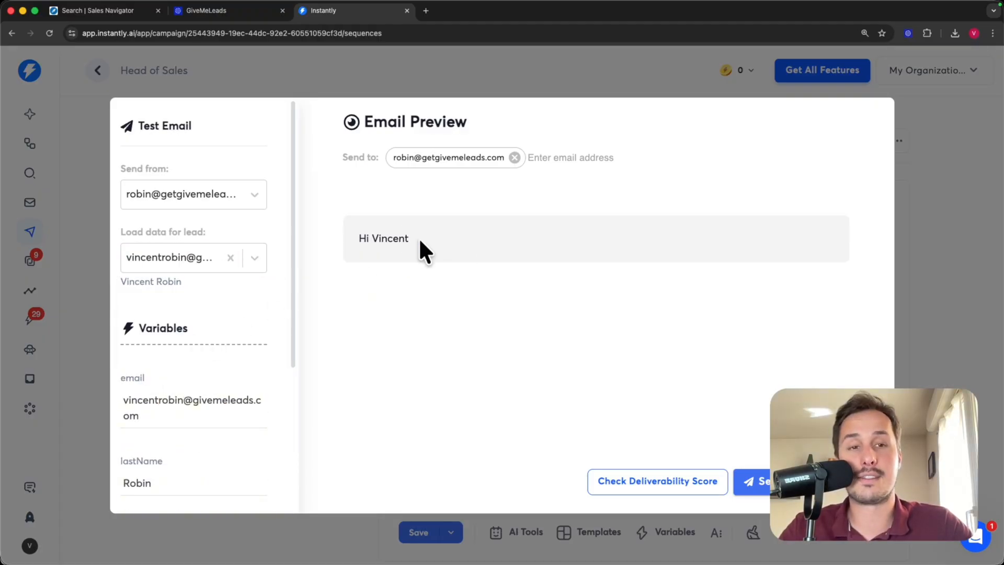
# Compare the exported sheet's first_name column with the greeting in the Instantly email preview, and close the preview
pyautogui.press('super+Tab')
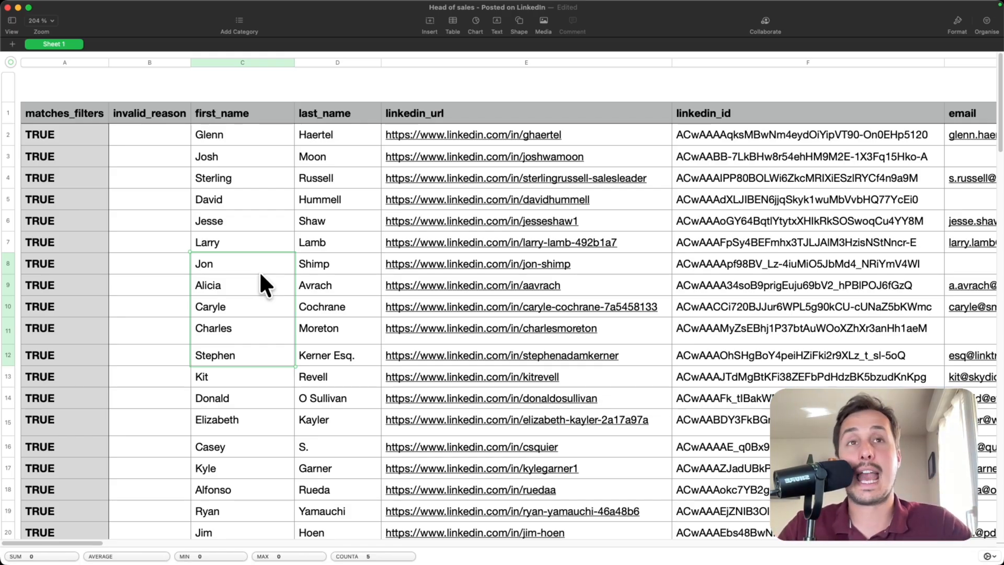
pyautogui.press('super+Tab')
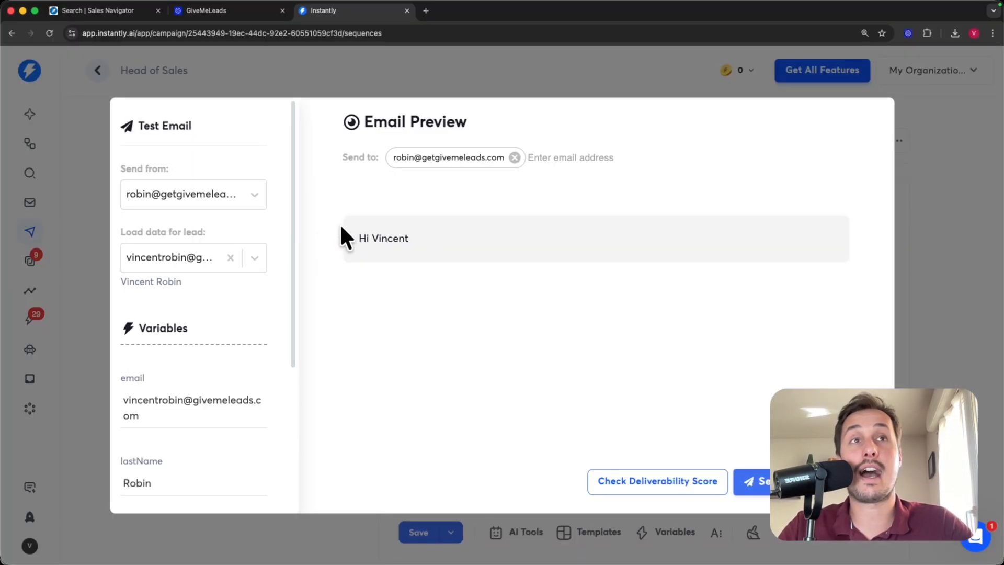
pyautogui.click(930, 262)
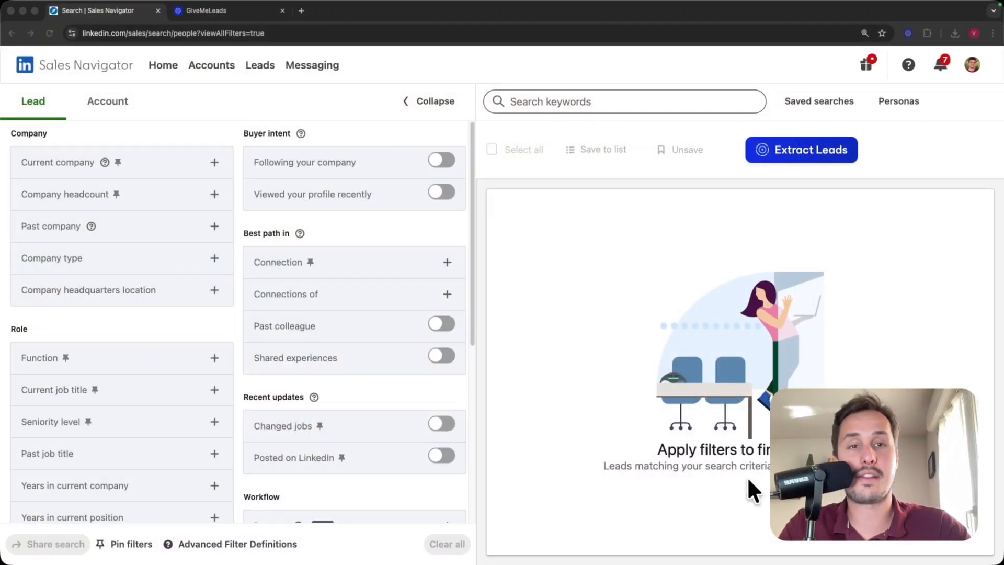
# In Sales Navigator, change the search from leads to accounts
pyautogui.click(334, 109)
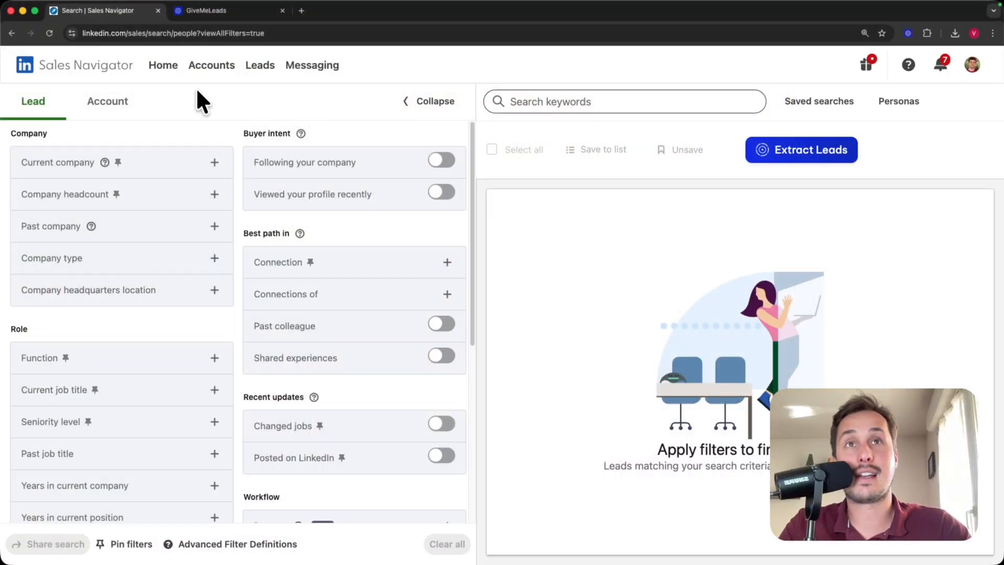
pyautogui.click(107, 109)
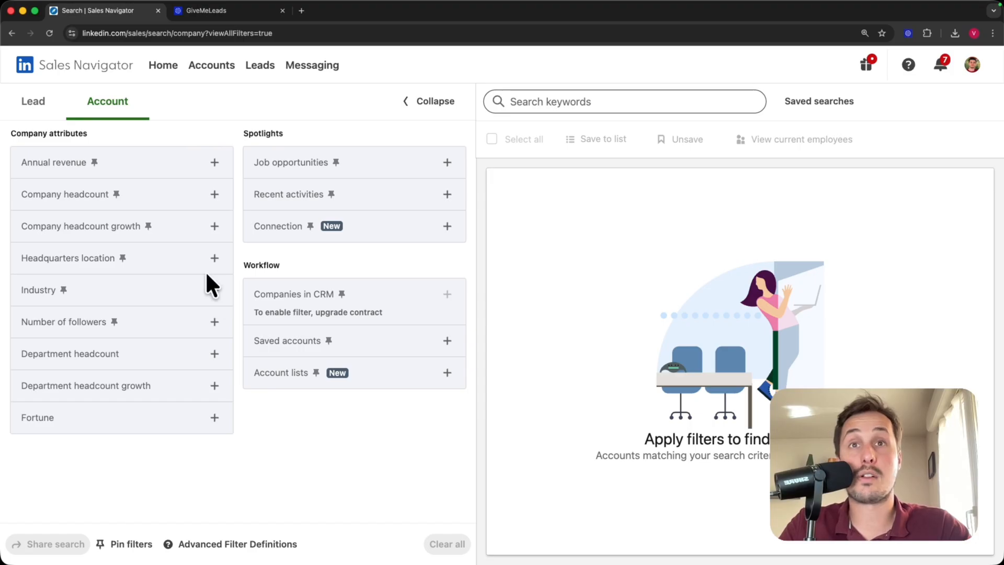
pyautogui.click(214, 258)
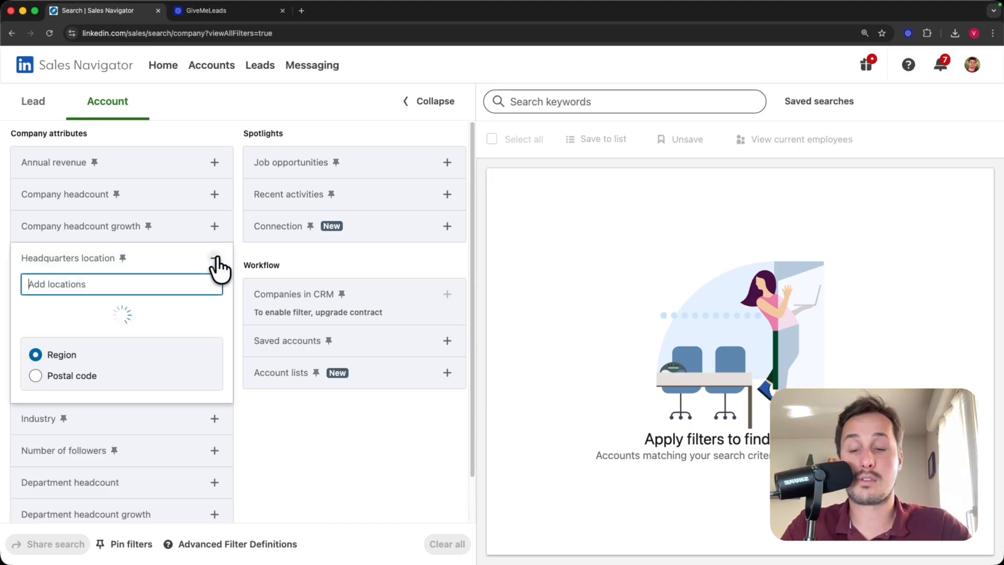
pyautogui.write('us')
pyautogui.click(157, 310)
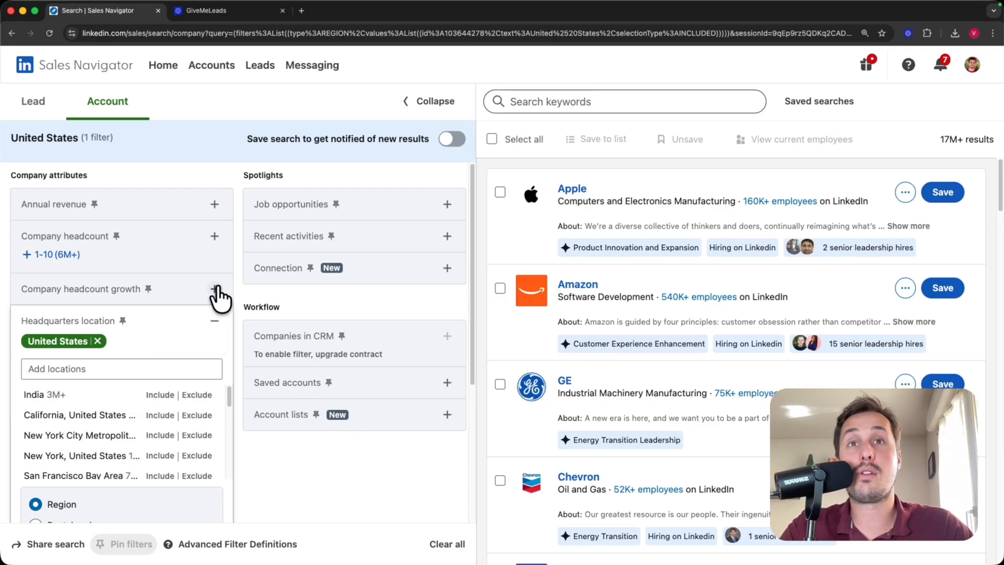
pyautogui.click(97, 341)
pyautogui.click(143, 258)
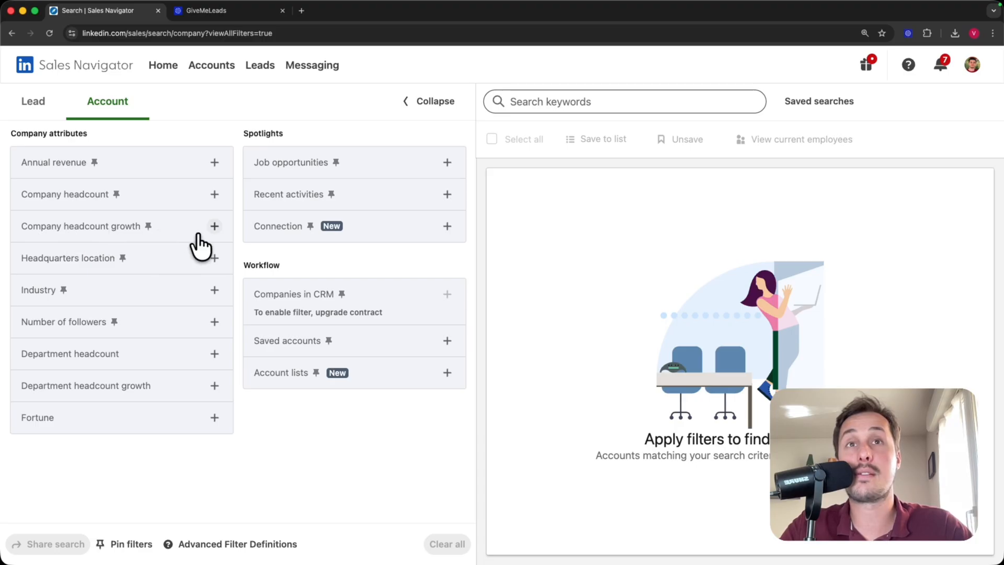
# Filter the accounts by company headcount growth with a minimum of 10%
pyautogui.click(215, 227)
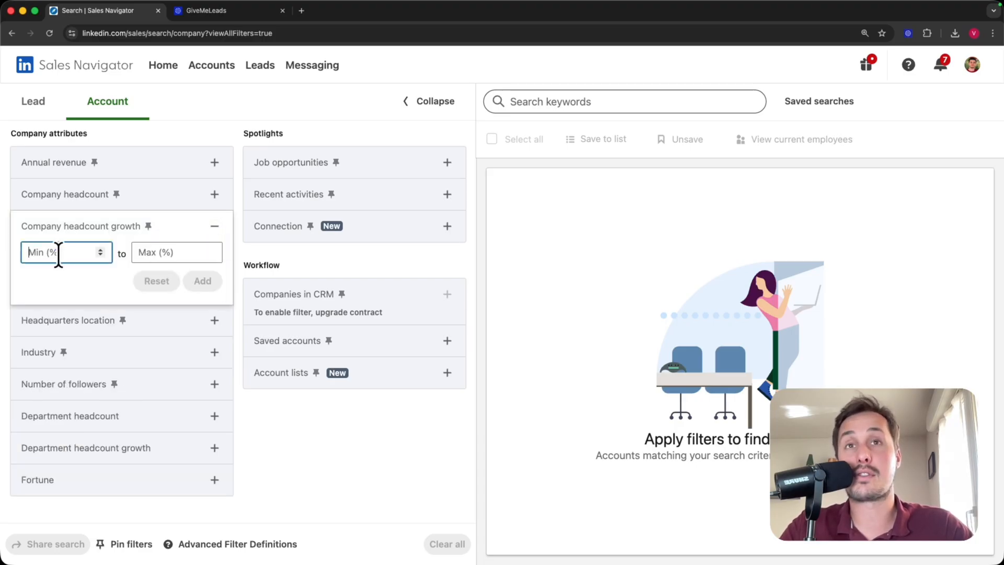
pyautogui.write('10')
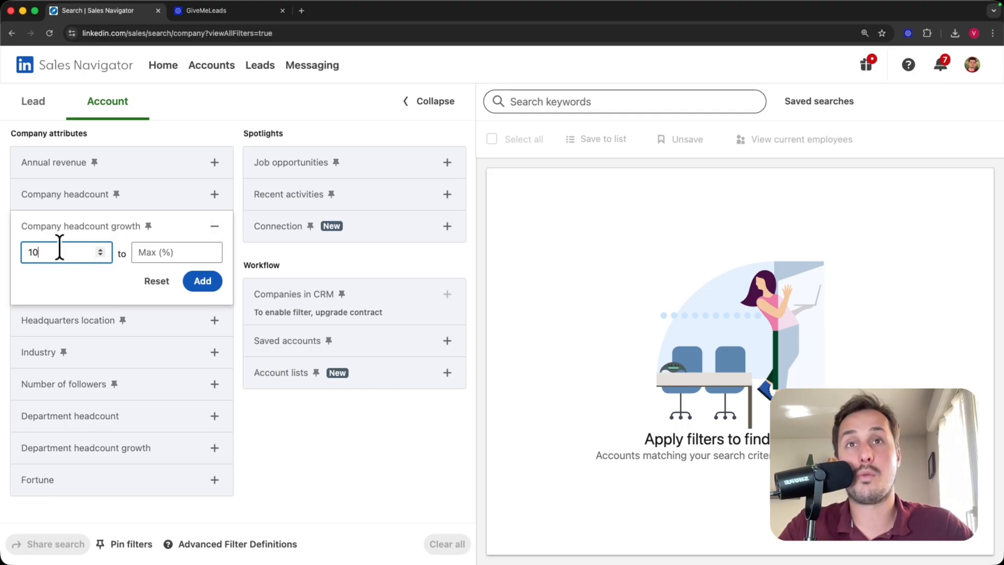
pyautogui.click(202, 281)
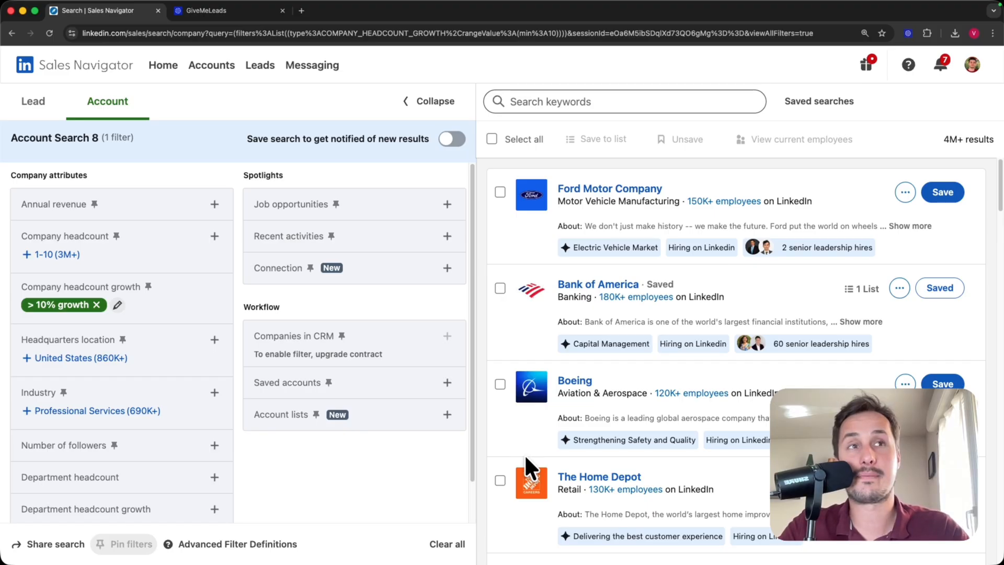
# Restrict the account search to companies headquartered in the United States and include the Computer Hardware industry
pyautogui.scroll(-2, 175, 280)
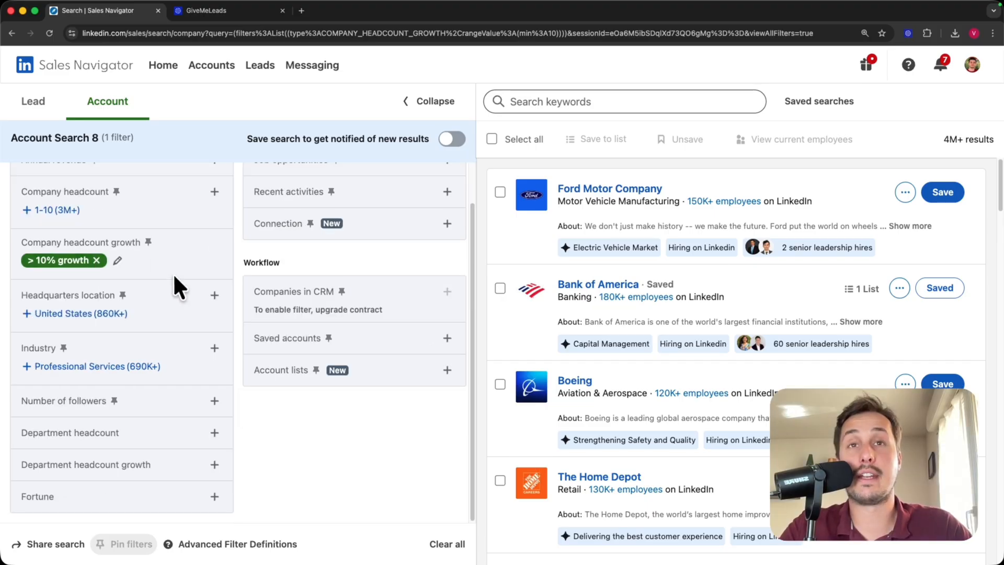
pyautogui.click(65, 313)
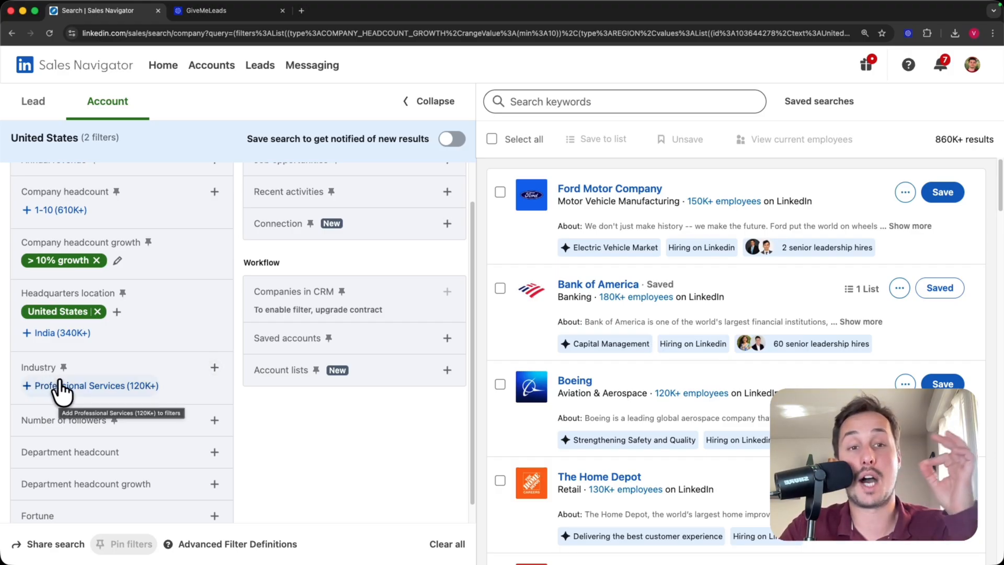
pyautogui.click(222, 371)
pyautogui.write('hardware')
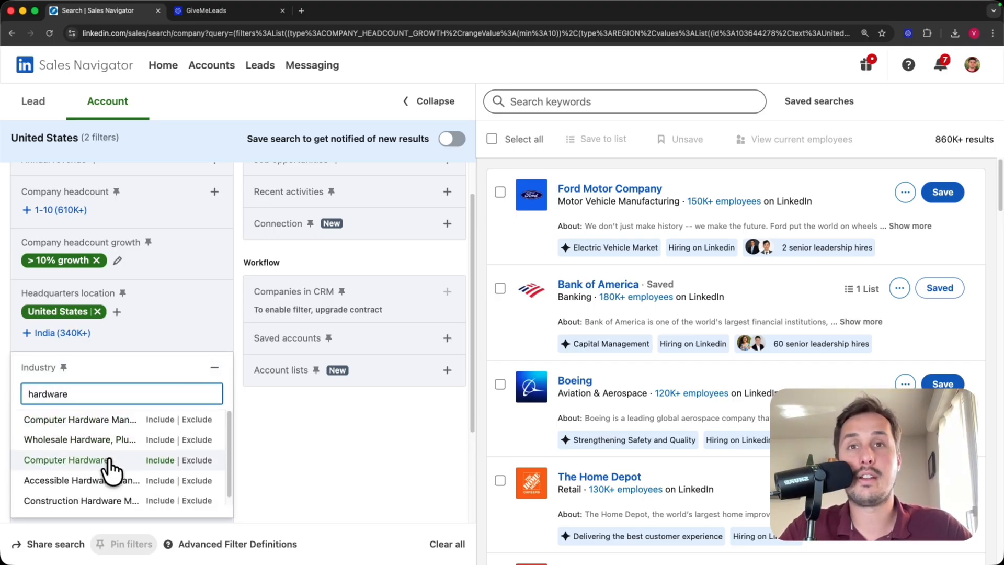
pyautogui.click(162, 461)
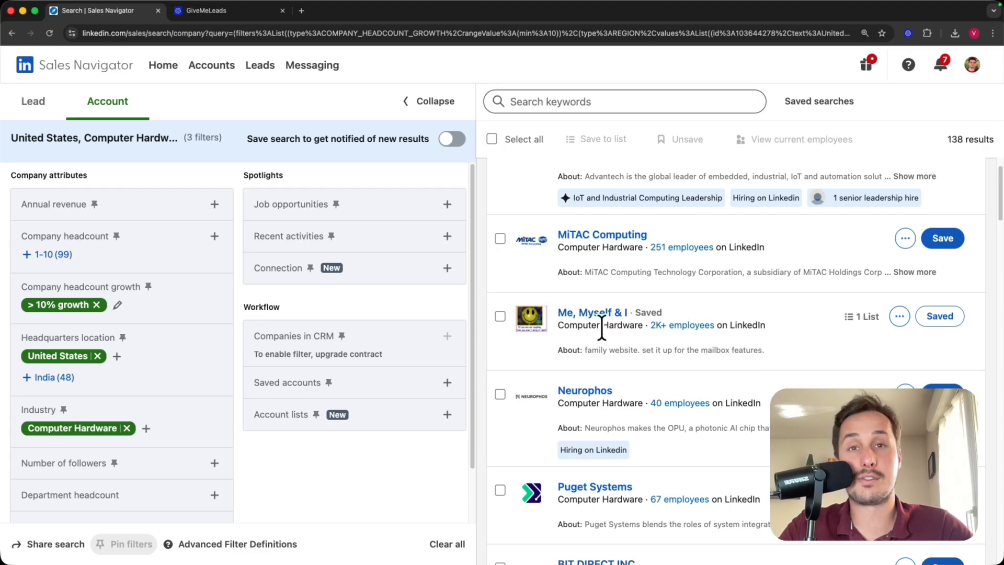
# Add a department headcount filter for the Sales department with a minimum of 3
pyautogui.scroll(-2, 215, 439)
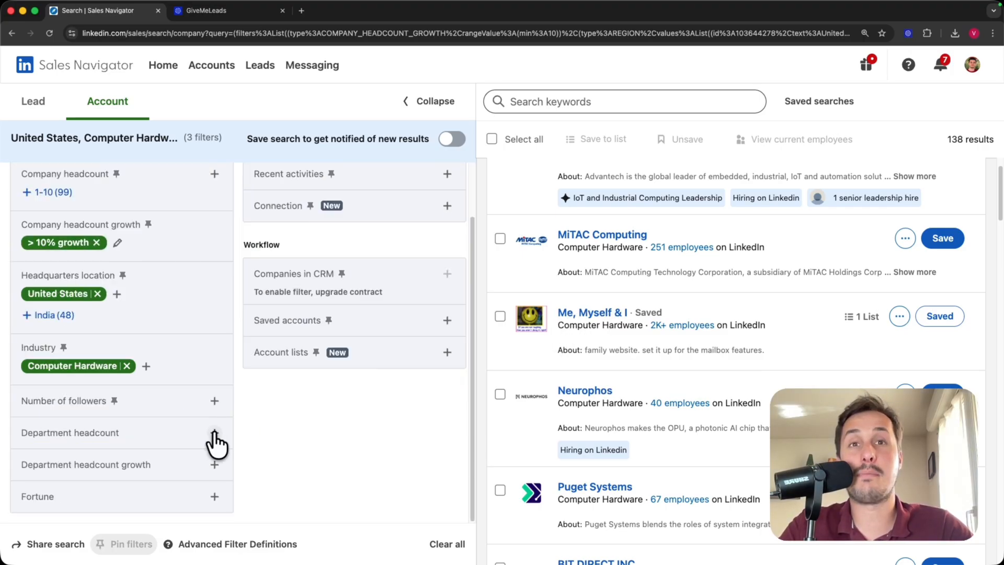
pyautogui.click(215, 437)
pyautogui.scroll(-2, 312, 443)
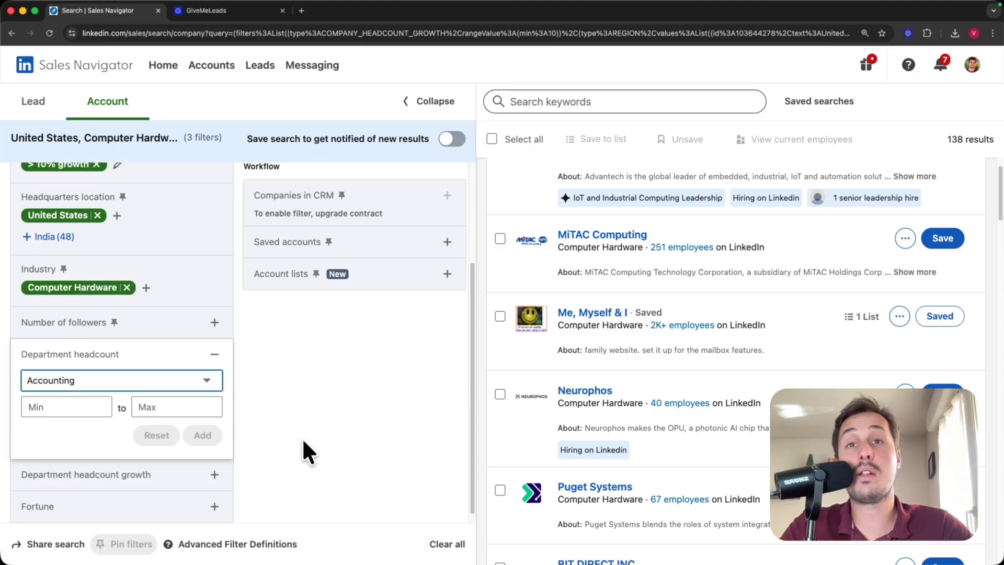
pyautogui.click(207, 369)
pyautogui.scroll(-4, 148, 419)
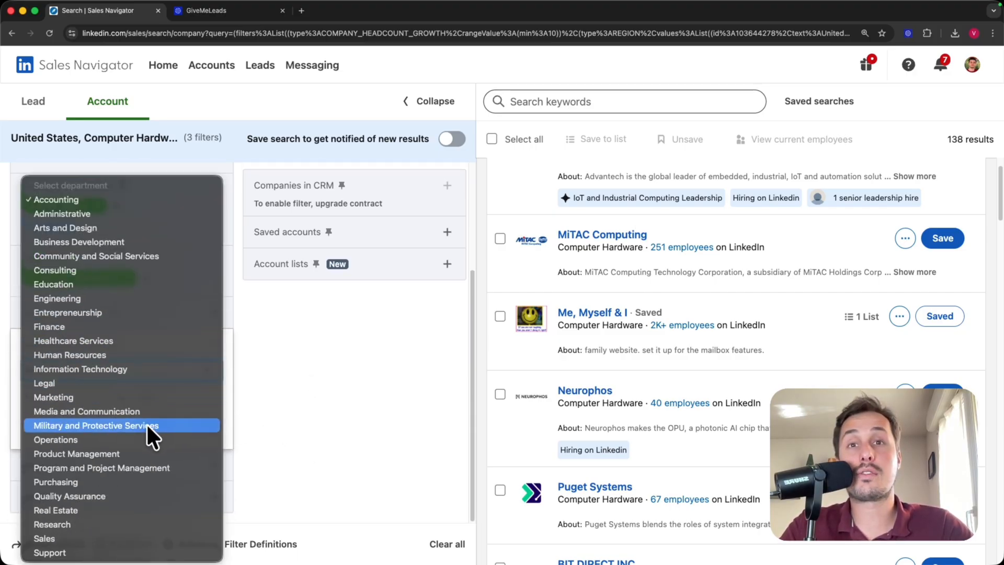
pyautogui.click(59, 538)
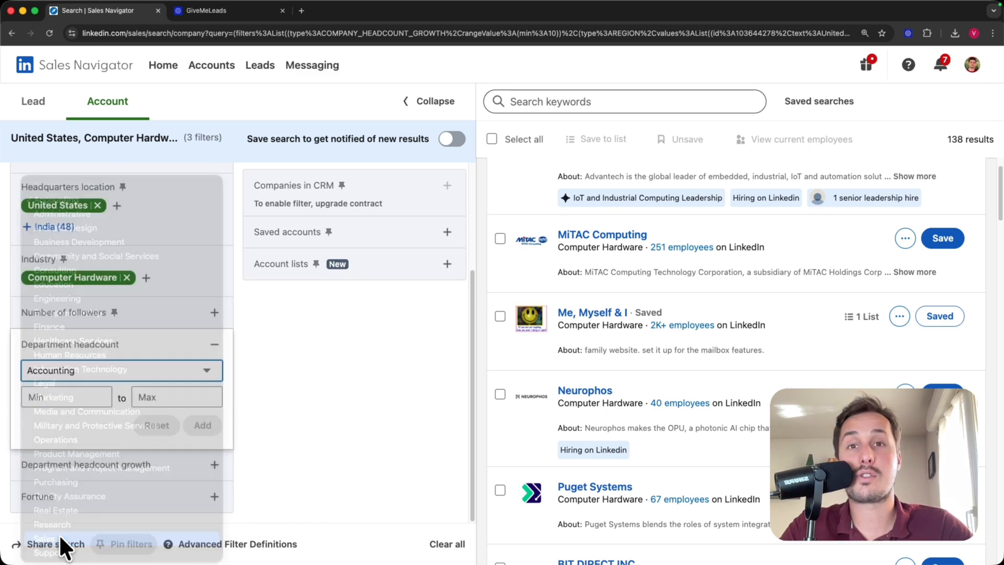
pyautogui.click(69, 403)
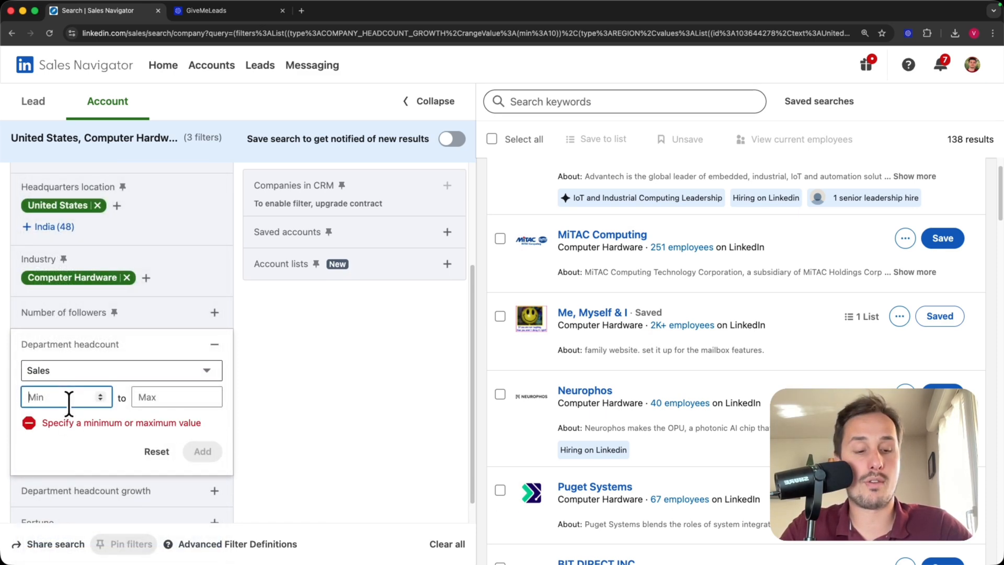
pyautogui.write('3')
pyautogui.click(206, 424)
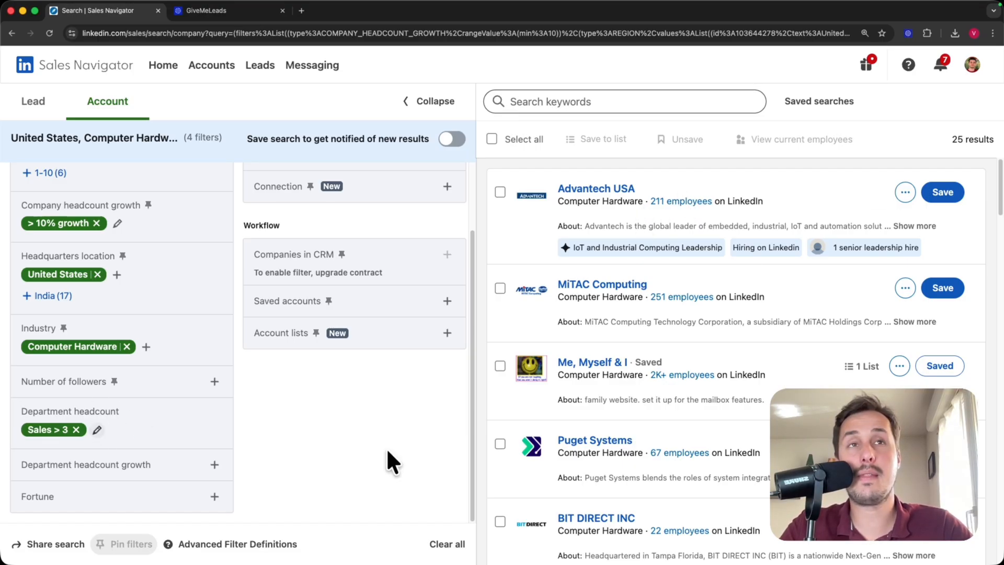
# Examine the available job opportunities filter option and look through the matching accounts
pyautogui.scroll(3, 387, 448)
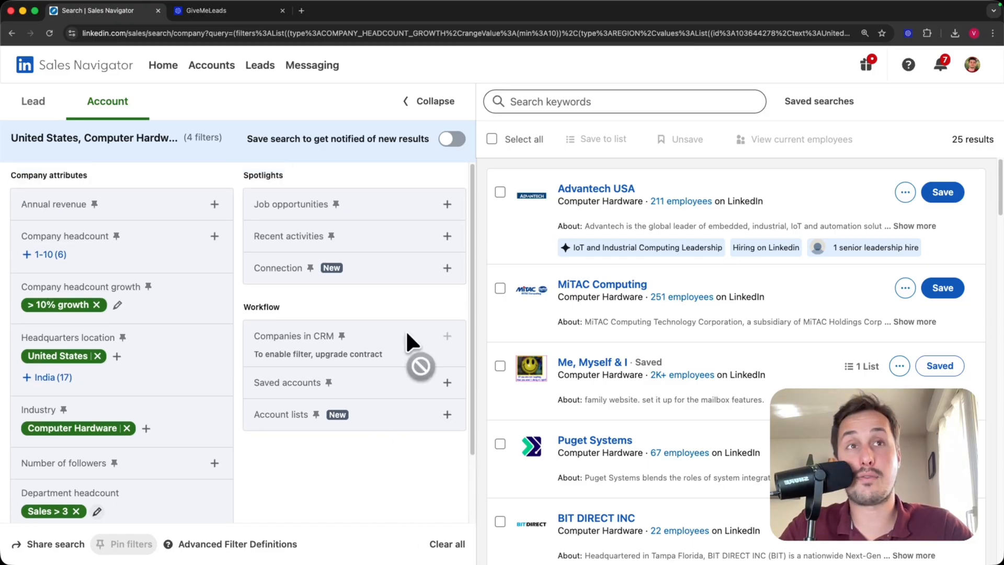
pyautogui.click(446, 205)
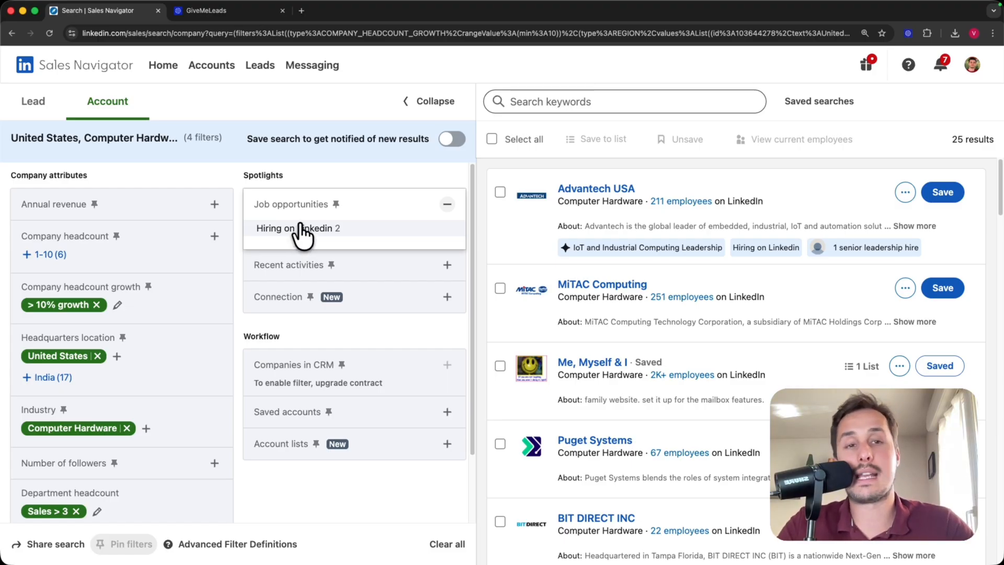
pyautogui.click(211, 348)
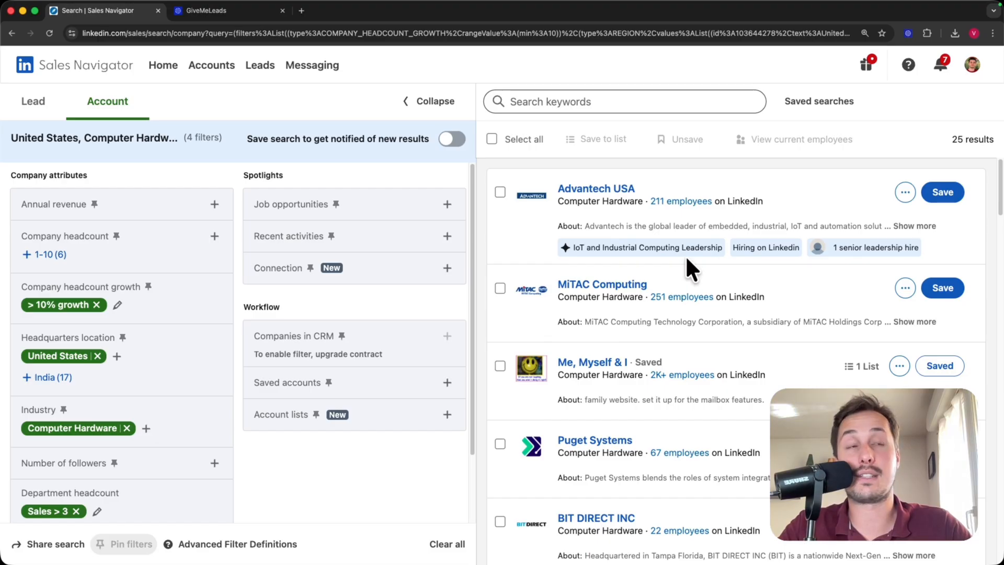
pyautogui.scroll(-1, 604, 236)
pyautogui.scroll(-10, 606, 238)
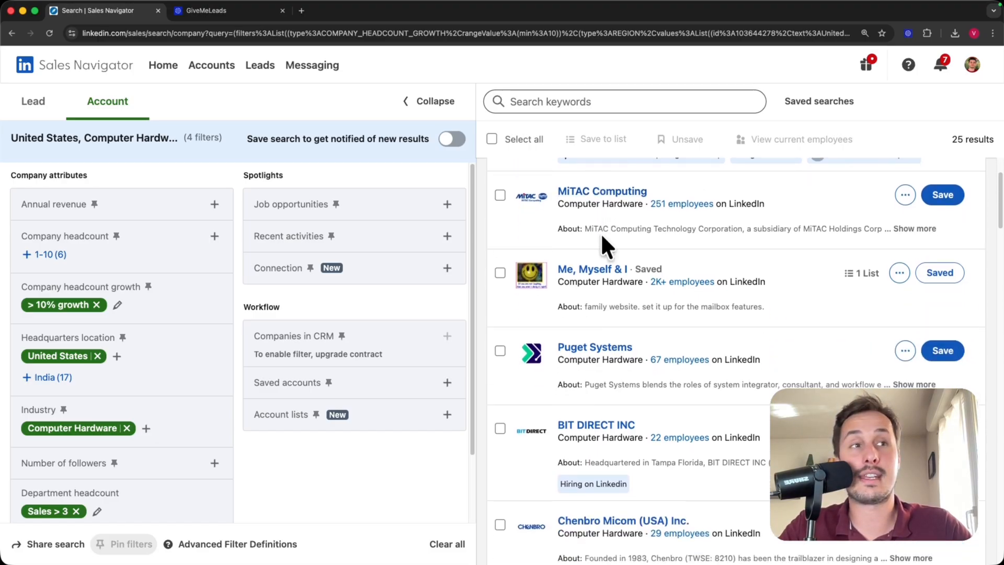
pyautogui.scroll(10, 670, 314)
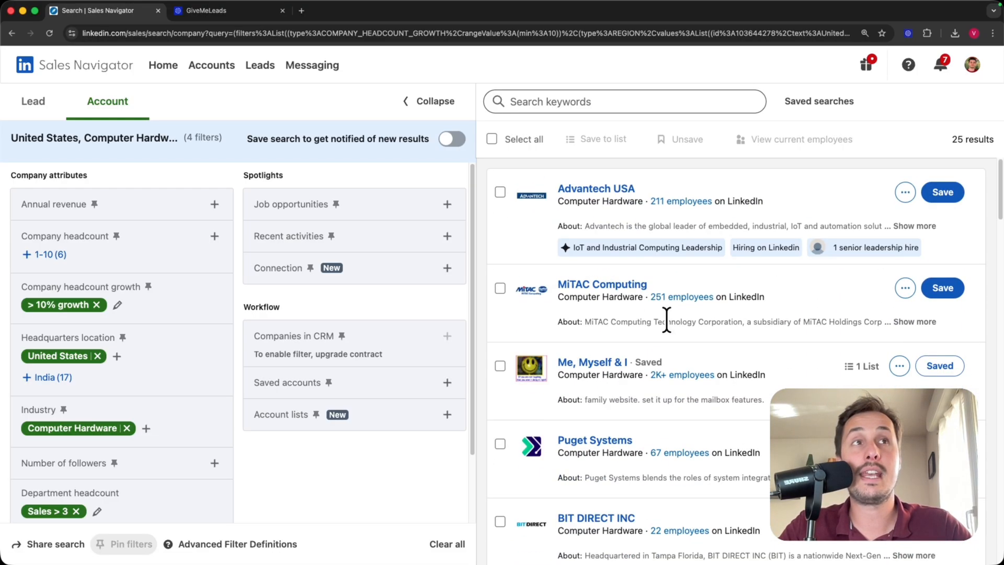
# Select all the account results and start creating a new account list for them
pyautogui.click(491, 137)
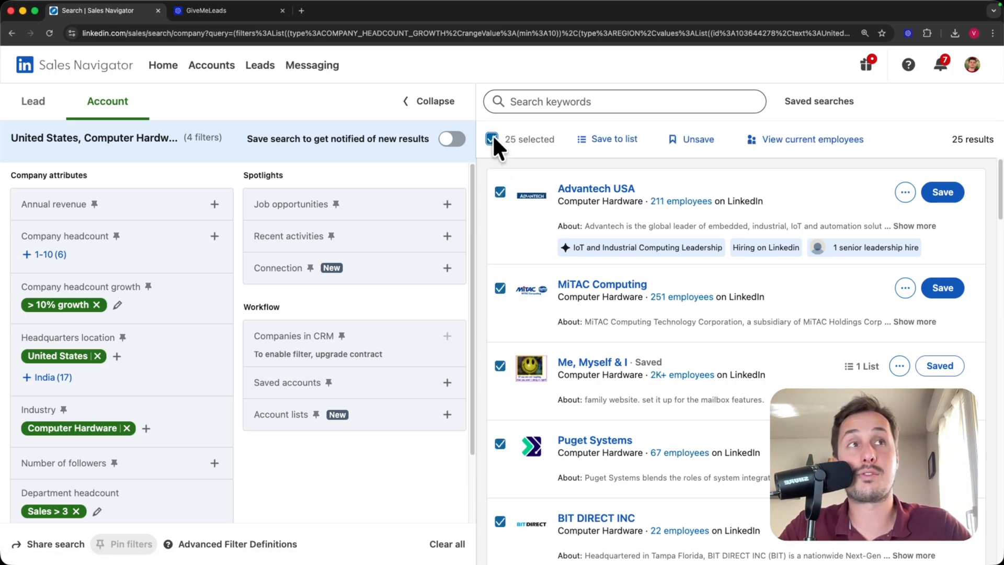
pyautogui.click(615, 140)
pyautogui.click(609, 446)
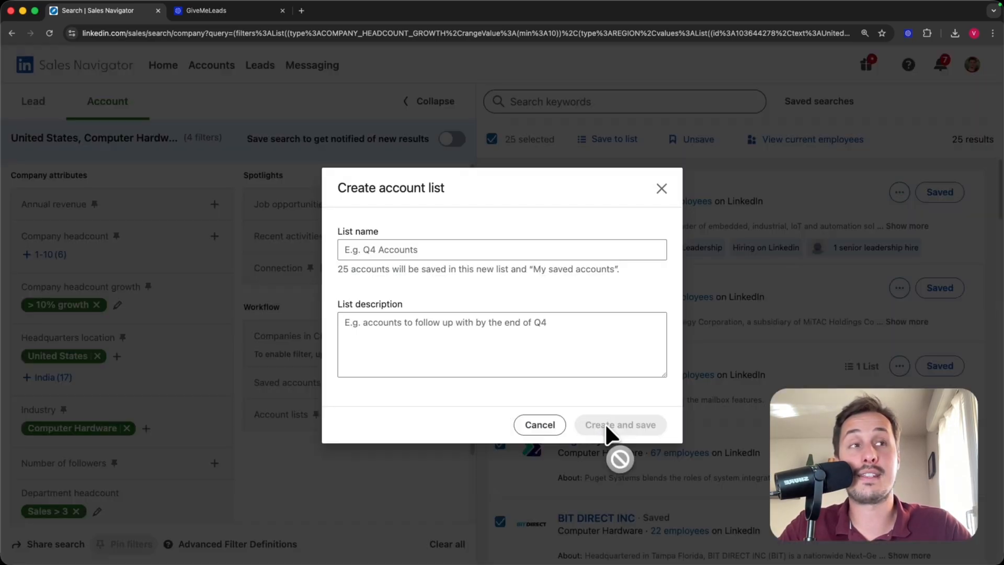
pyautogui.click(661, 188)
pyautogui.click(600, 140)
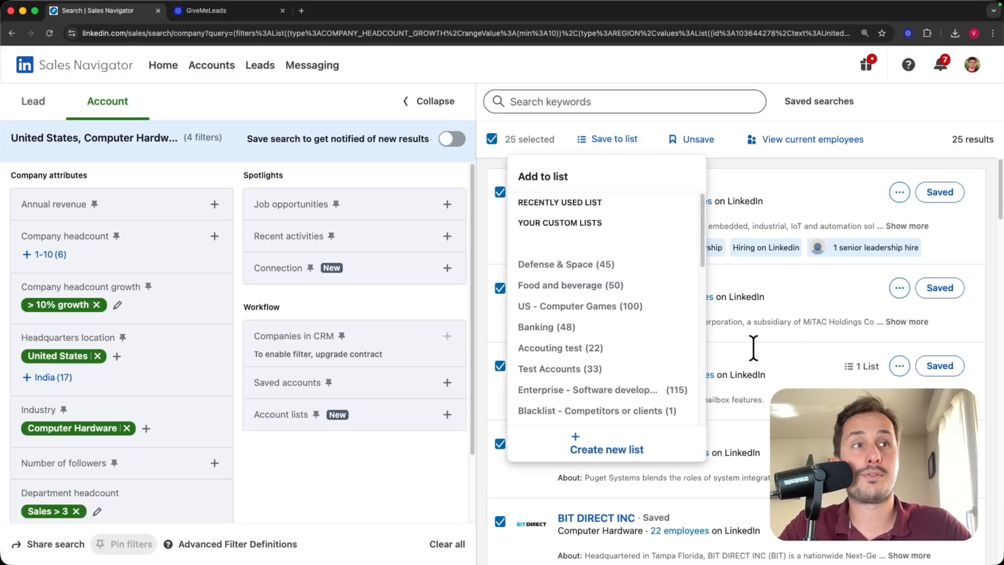
pyautogui.click(630, 458)
# Name the new account list "Hardware companies", save the selected accounts to it, and check the saved accounts
pyautogui.click(414, 251)
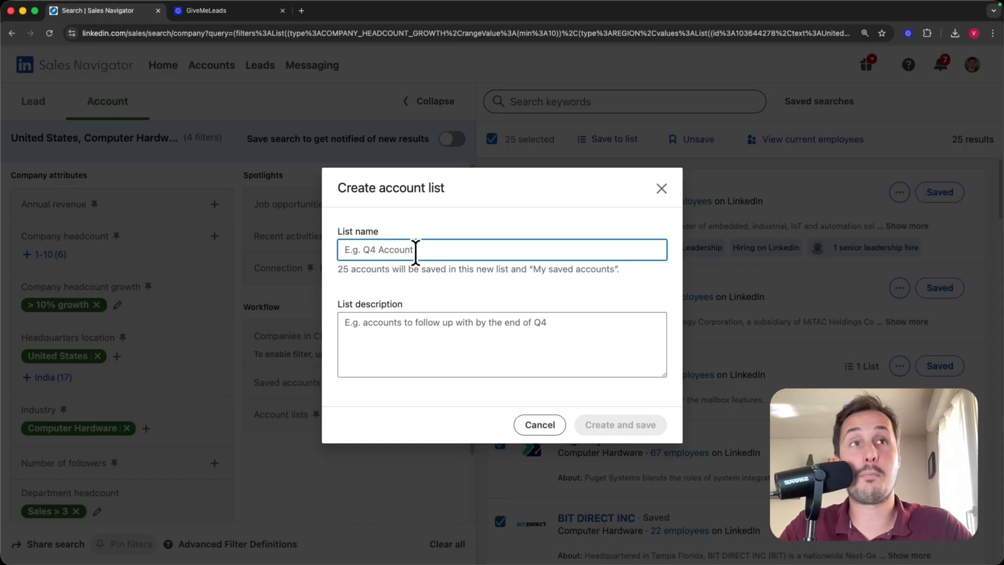
pyautogui.moveTo(377, 190); pyautogui.dragTo(453, 189)
pyautogui.click(415, 189)
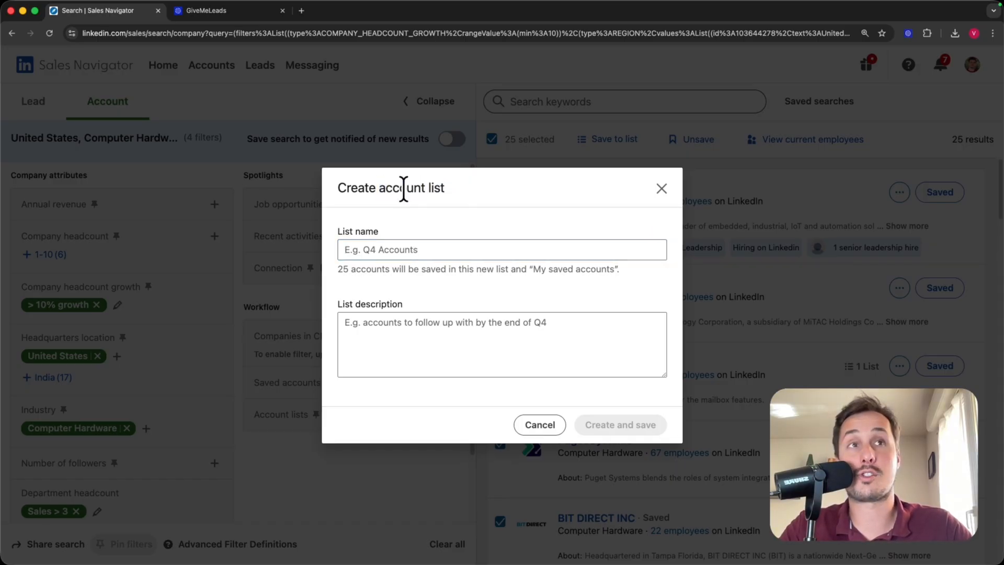
pyautogui.moveTo(378, 188); pyautogui.dragTo(476, 187)
pyautogui.click(449, 203)
pyautogui.click(408, 250)
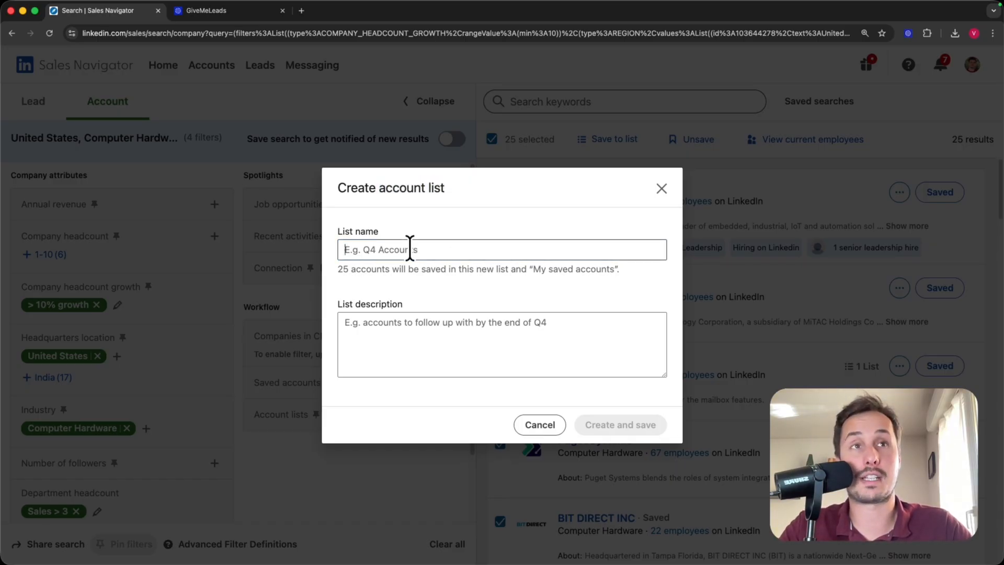
pyautogui.write('Hardware companies')
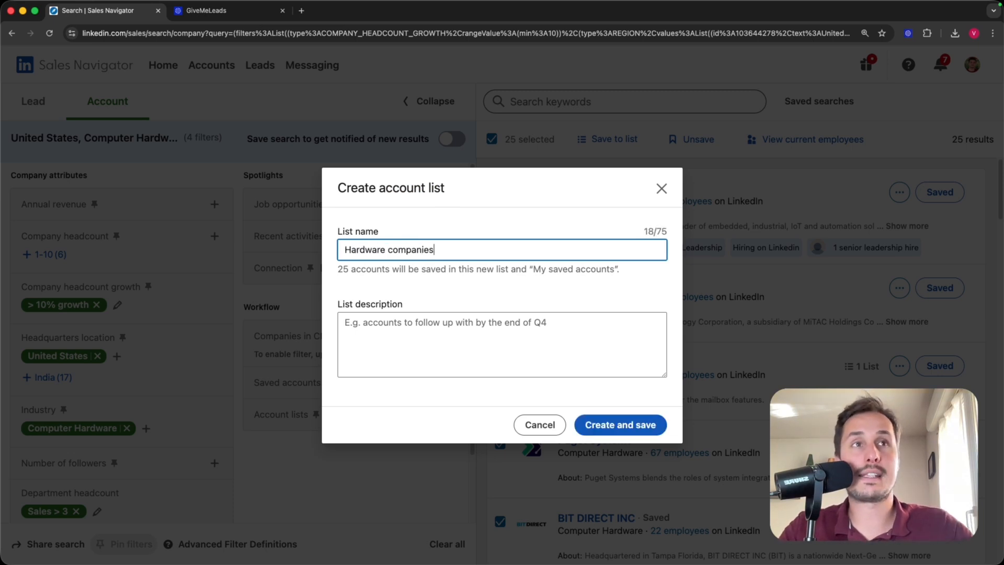
pyautogui.click(639, 425)
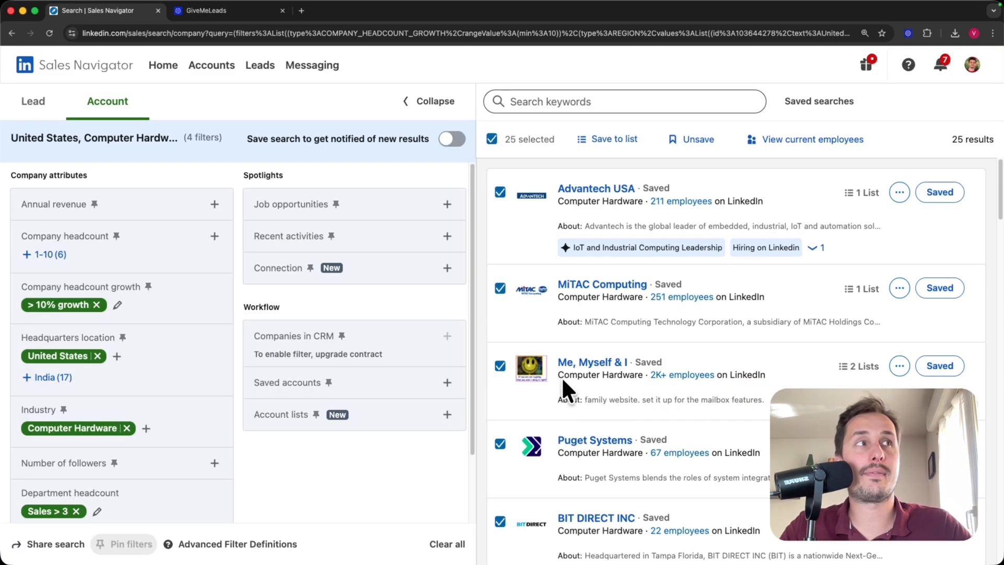
pyautogui.scroll(-12, 680, 390)
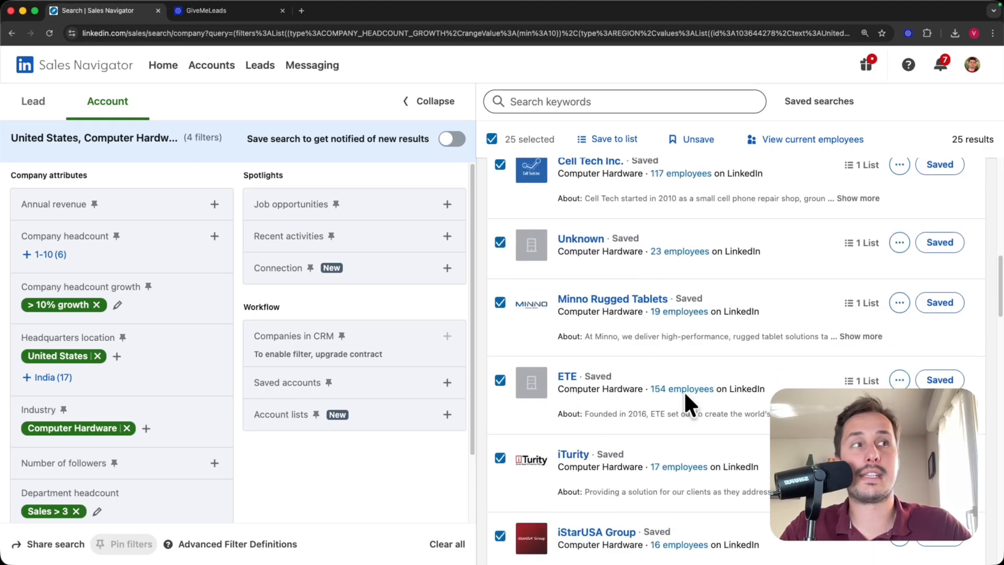
# Switch to a new lead search and include the "Hardware companies" account list as a filter
pyautogui.scroll(-3, 686, 396)
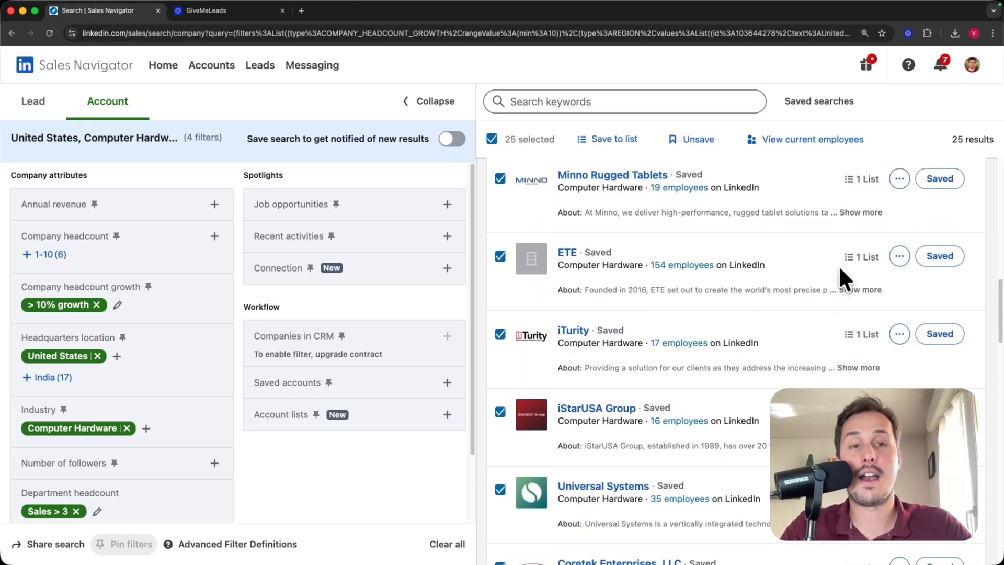
pyautogui.click(139, 107)
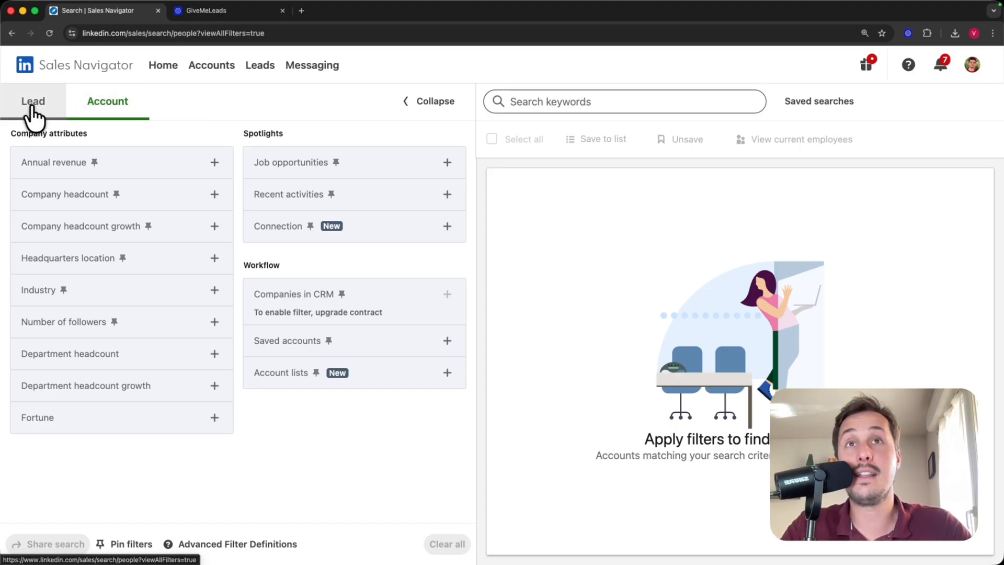
pyautogui.click(33, 109)
pyautogui.scroll(-3, 355, 219)
pyautogui.scroll(-5, 360, 217)
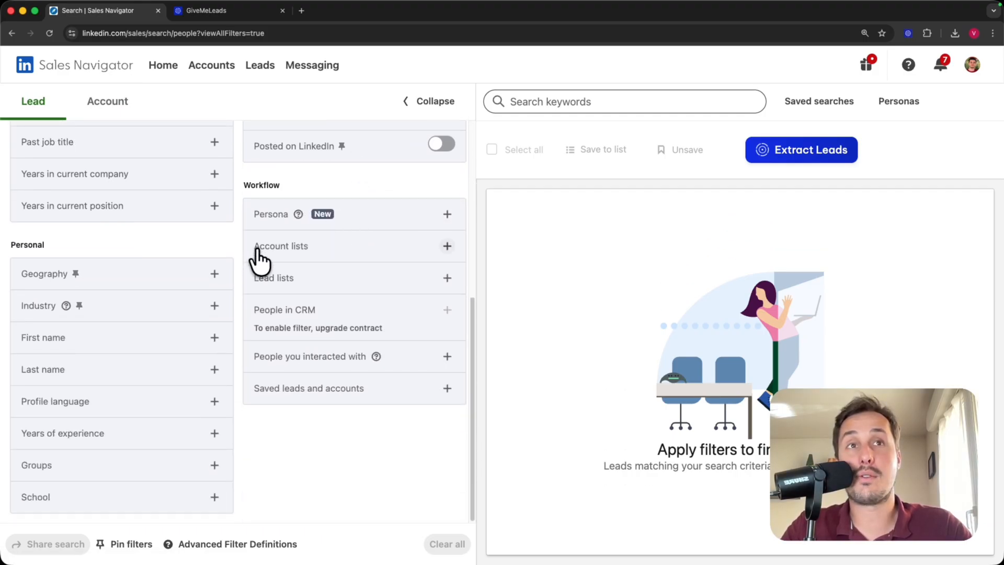
pyautogui.click(446, 246)
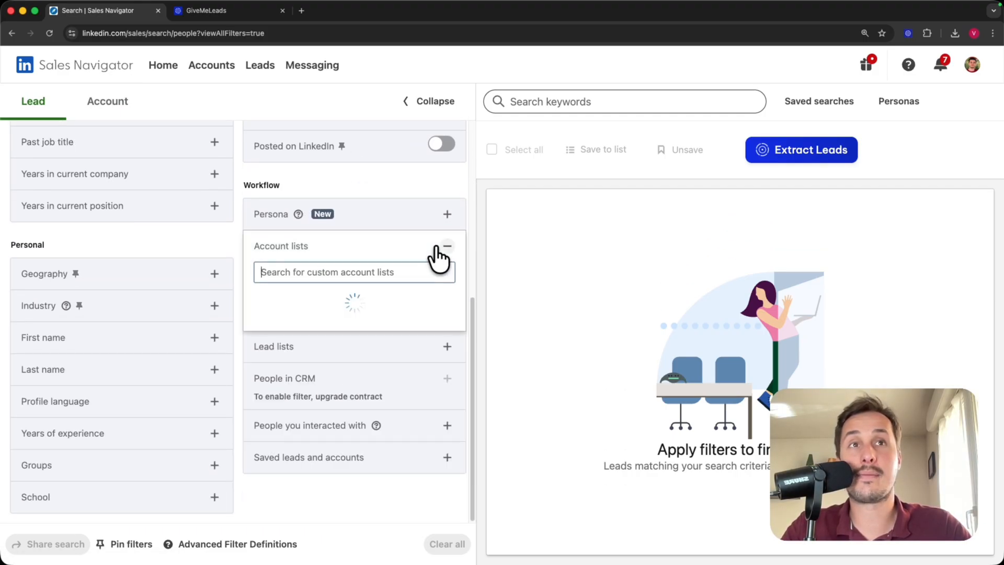
pyautogui.write('har')
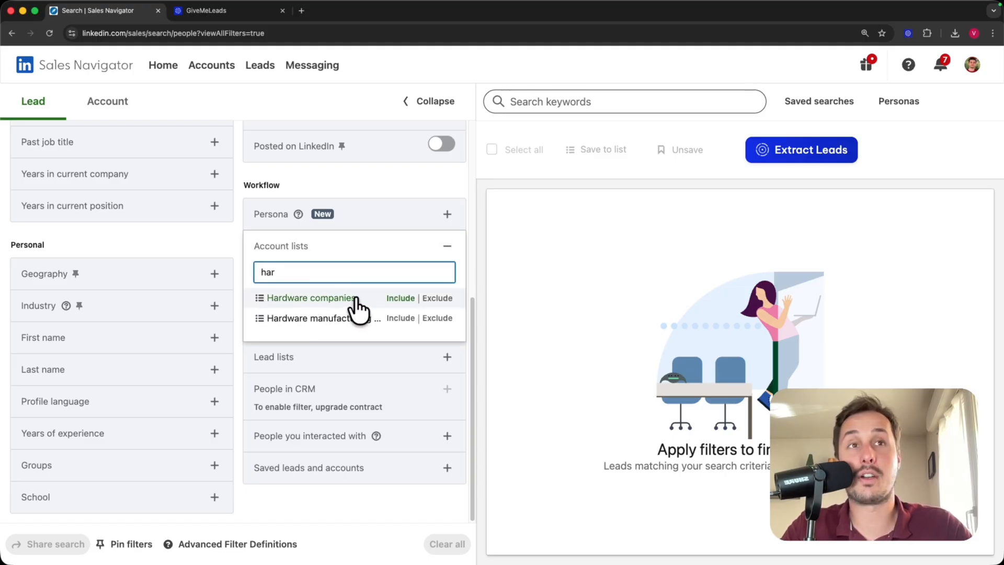
pyautogui.click(401, 298)
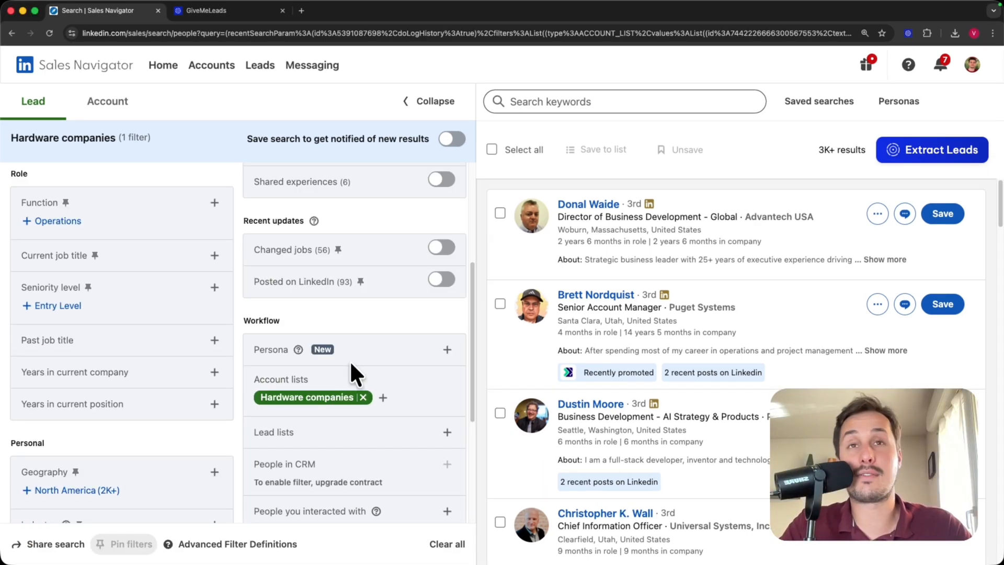
# Add "head of sales" and "sales manager", both in quotation marks, as current job title filters
pyautogui.scroll(1, 358, 358)
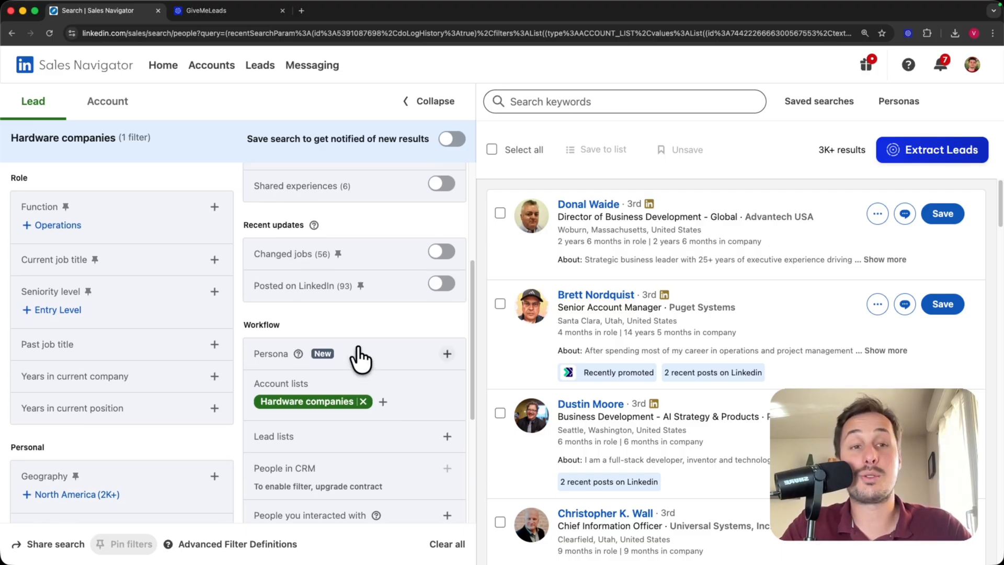
pyautogui.scroll(3, 359, 347)
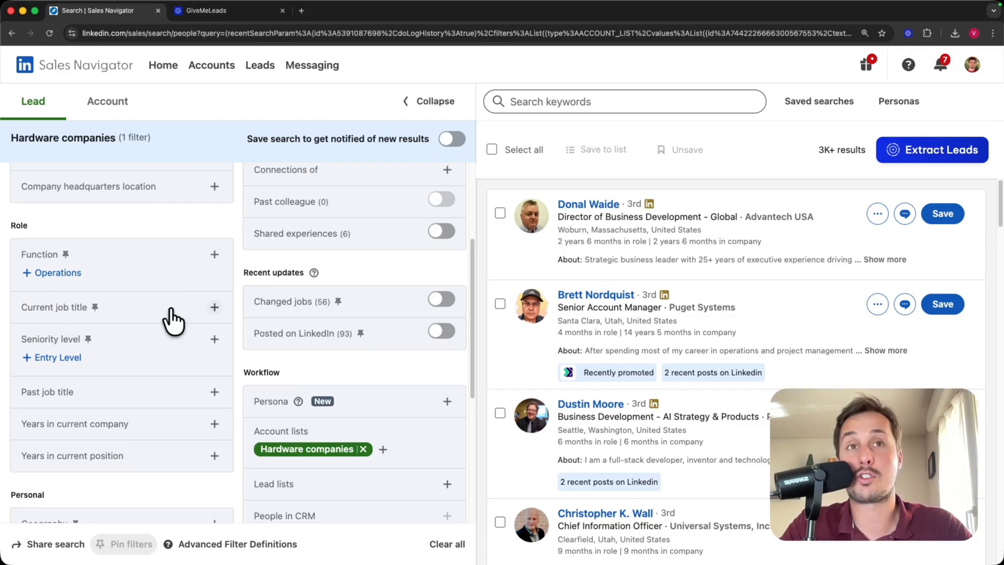
pyautogui.click(215, 307)
pyautogui.write('"head')
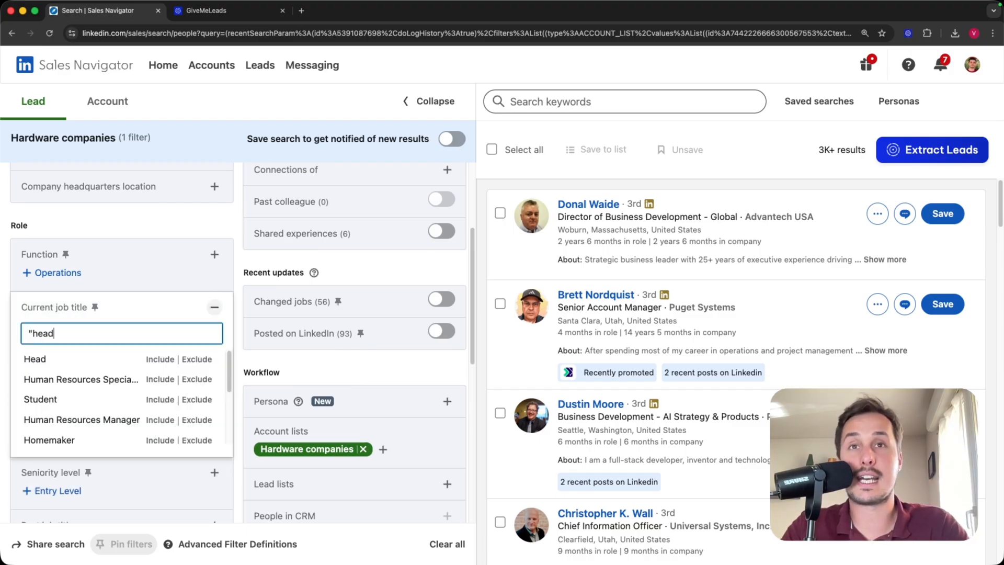
pyautogui.write(' of sales"')
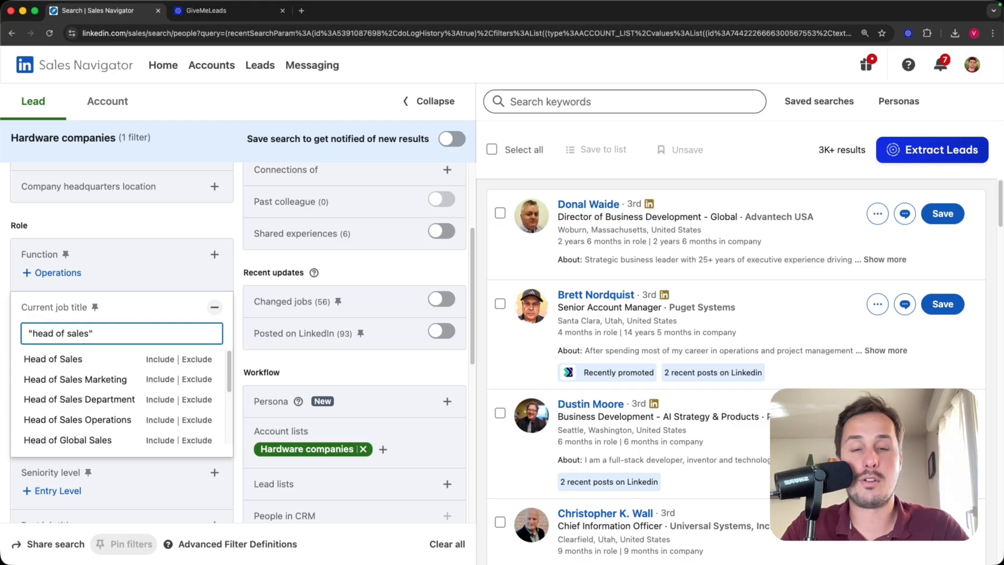
pyautogui.press('Return')
pyautogui.write('"')
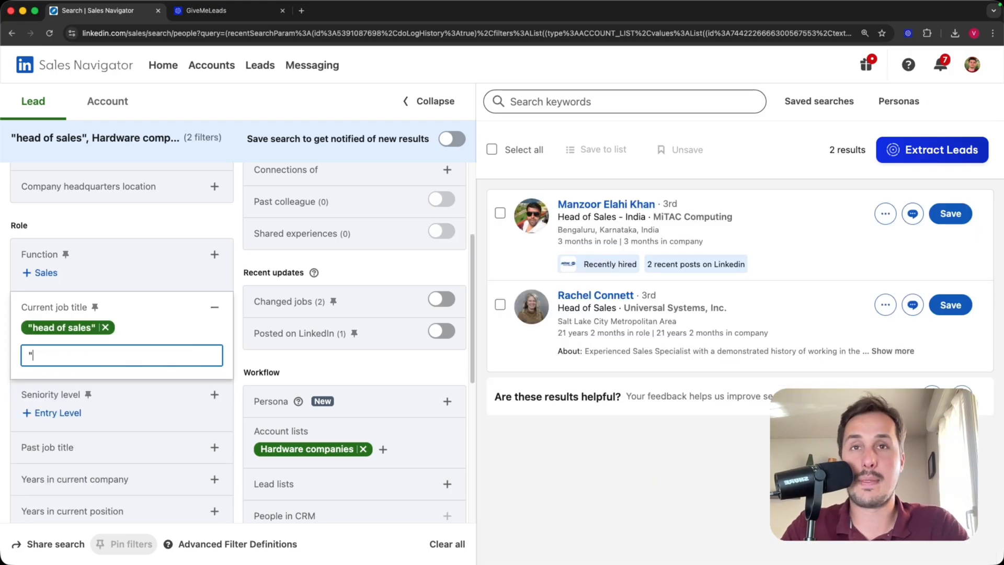
pyautogui.write('sales ')
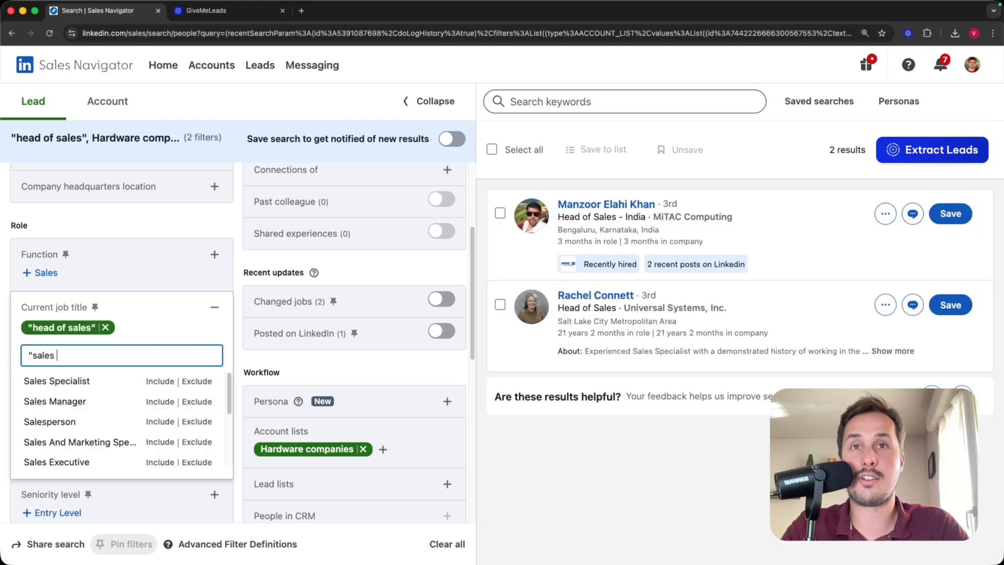
pyautogui.write('manager"')
pyautogui.press('Return')
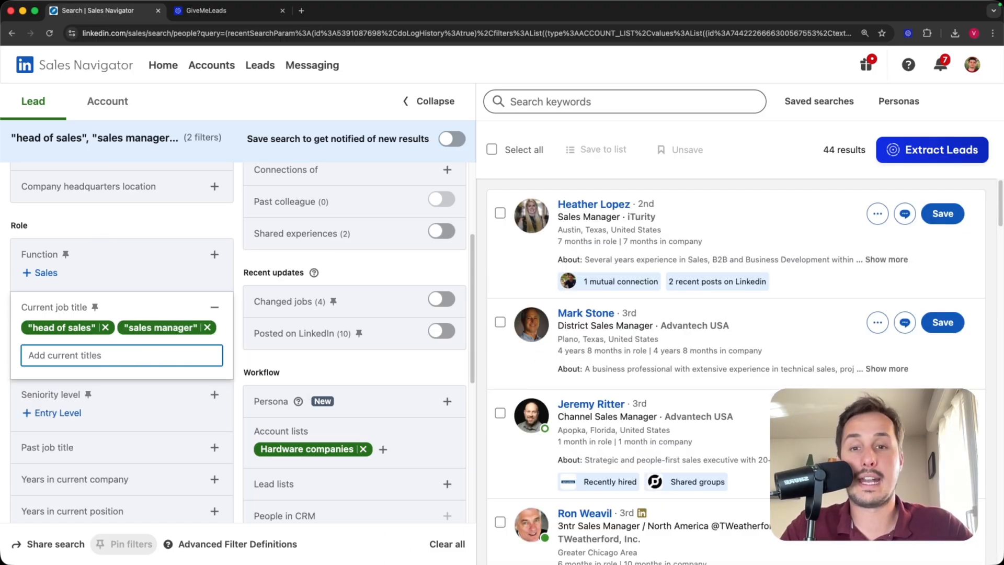
# Examine the lead results and preview their companies to check that the industry matches the account list
pyautogui.scroll(-1, 518, 335)
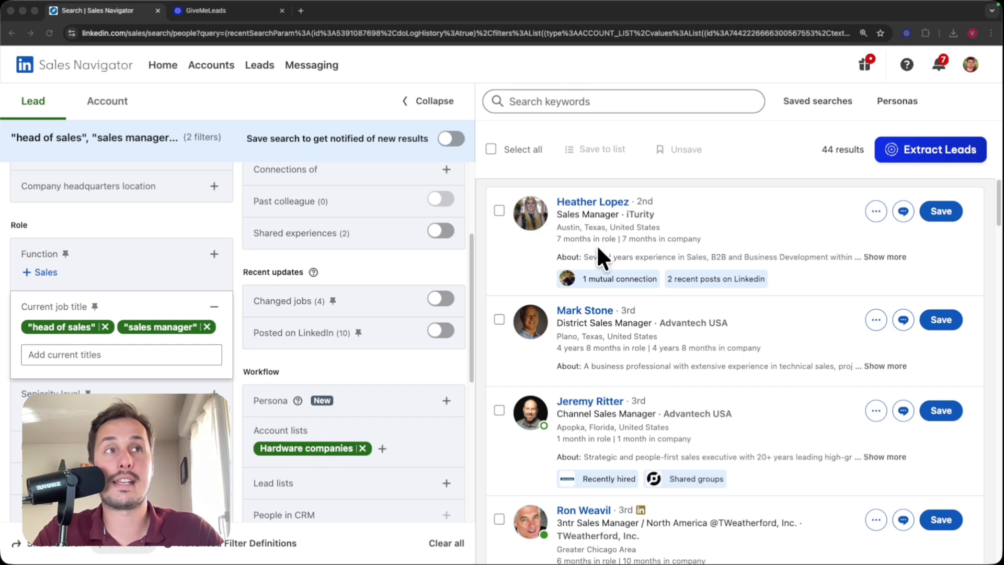
pyautogui.scroll(-3, 581, 324)
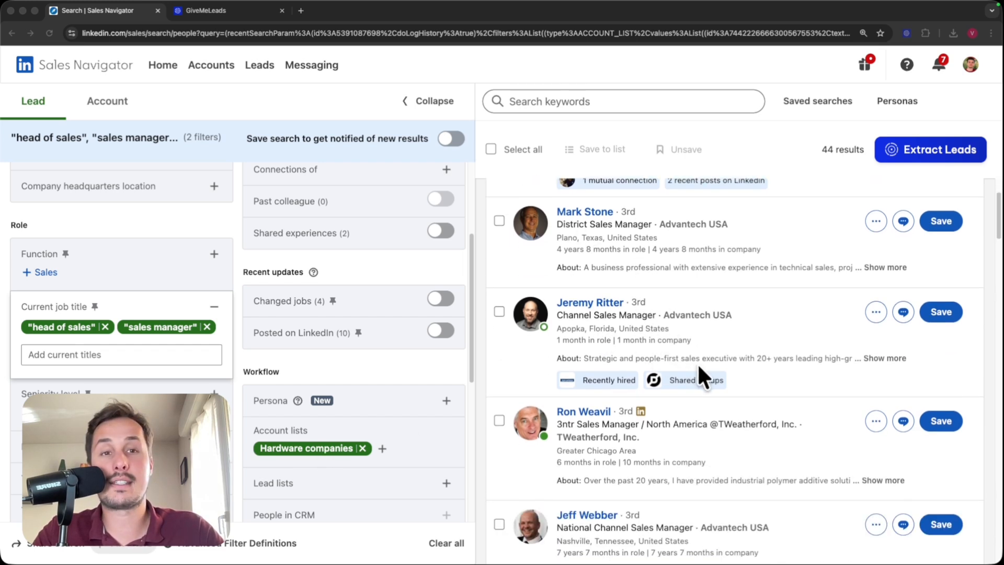
pyautogui.scroll(3, 696, 361)
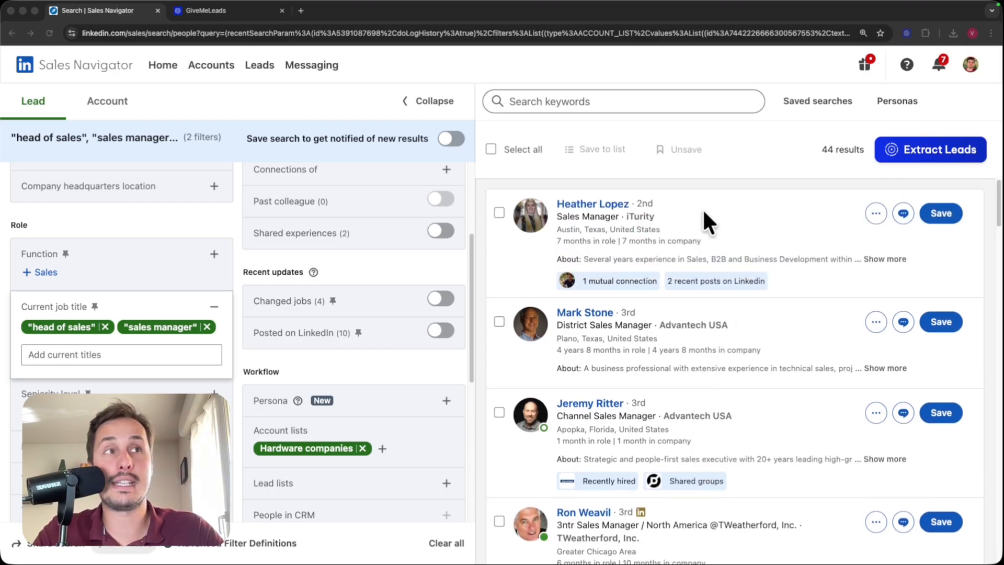
pyautogui.moveTo(639, 216)
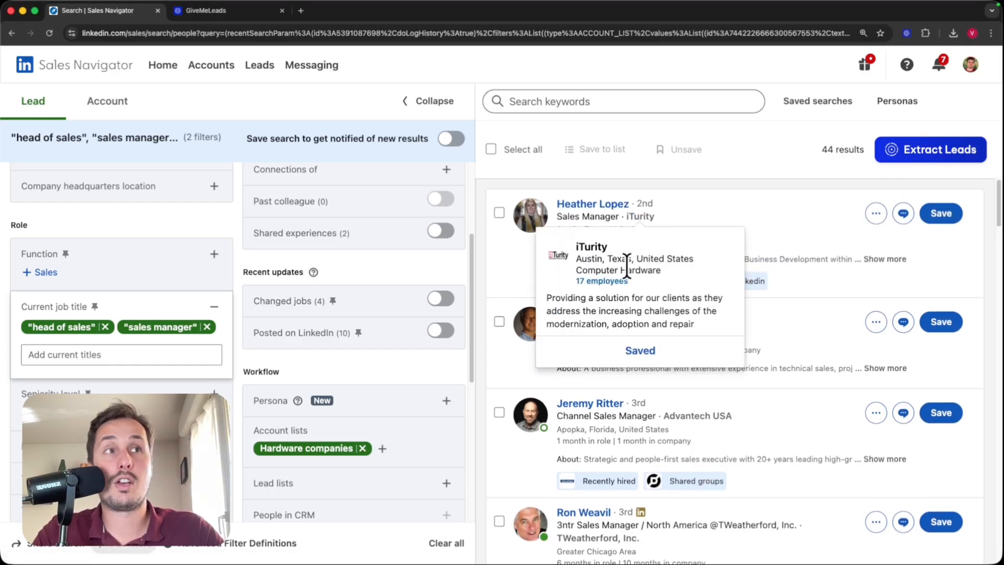
pyautogui.click(771, 178)
pyautogui.moveTo(711, 336)
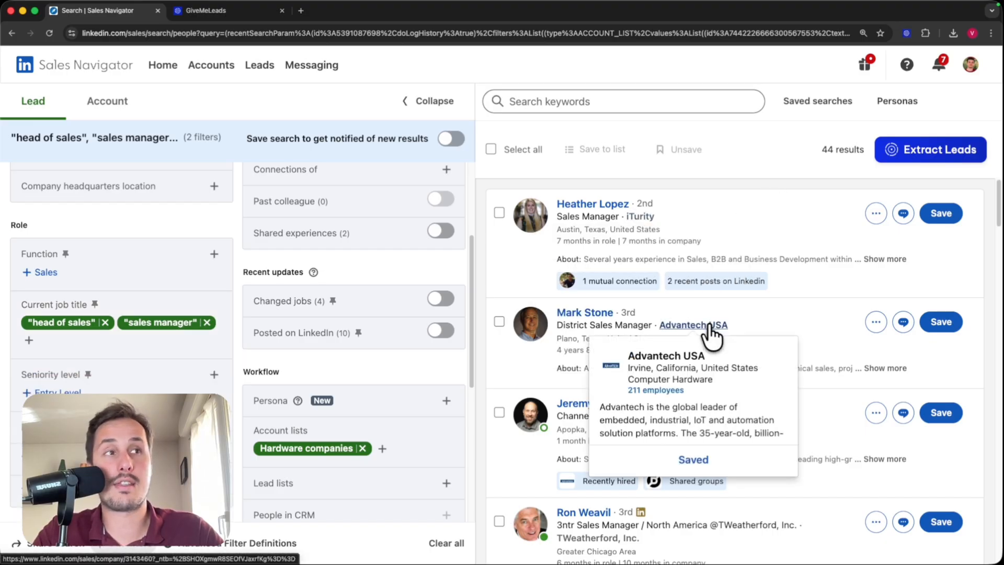
pyautogui.doubleClick(672, 379)
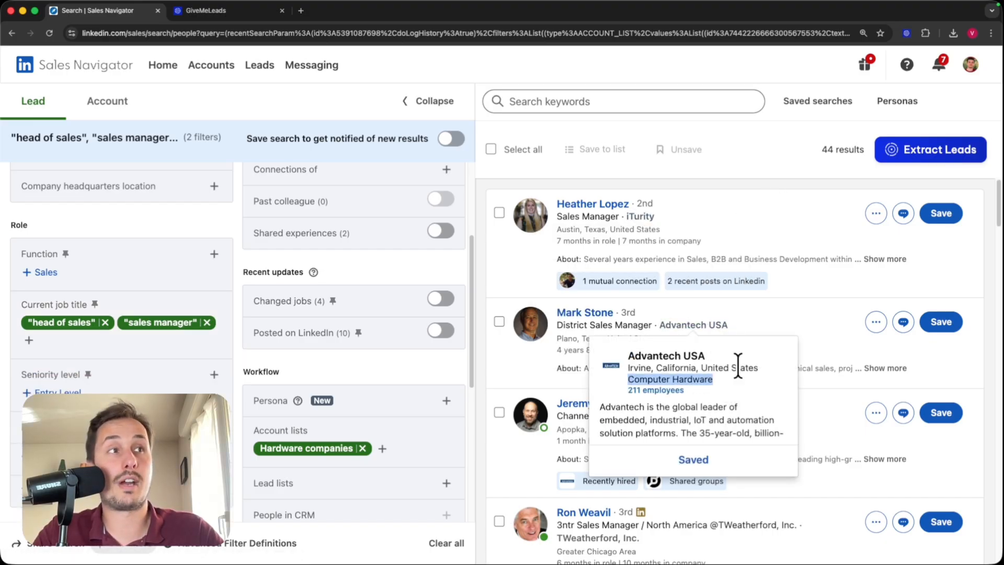
pyautogui.scroll(-3, 732, 382)
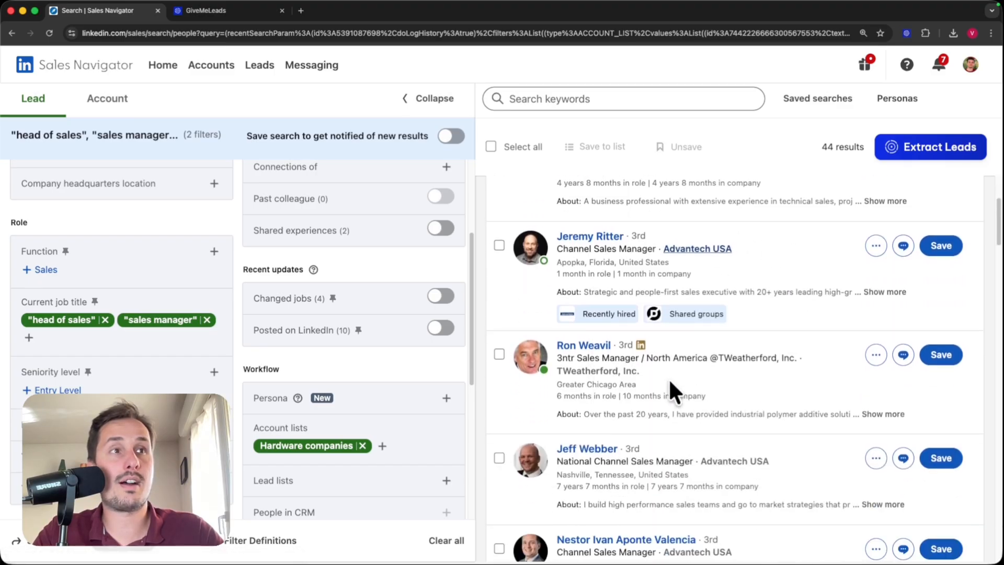
pyautogui.moveTo(597, 372)
pyautogui.moveTo(531, 425); pyautogui.dragTo(624, 422)
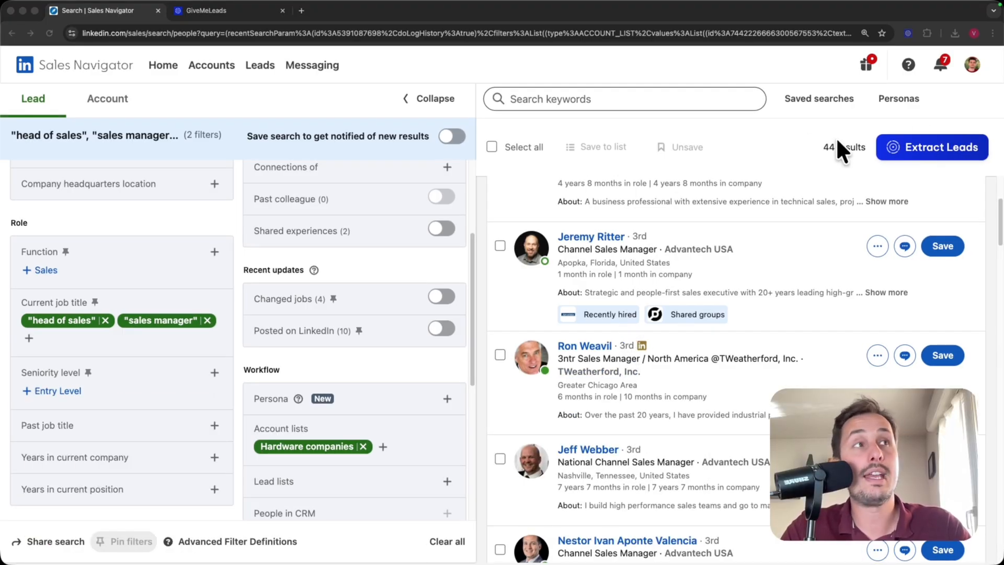
# Export the 44 leads from the search to GiveMeLeads with emails for all leads, and download the finished export as CSV
pyautogui.click(937, 148)
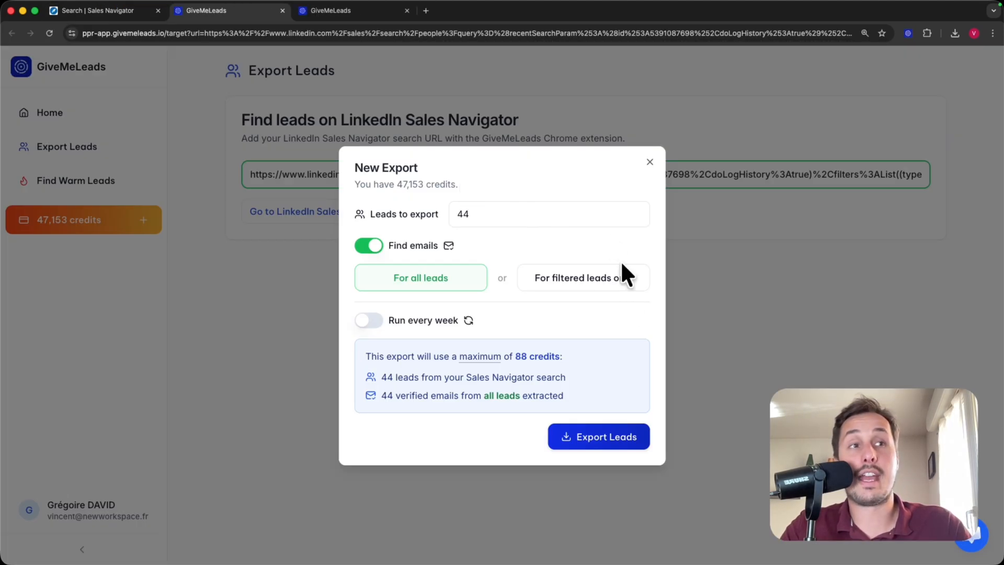
pyautogui.click(601, 444)
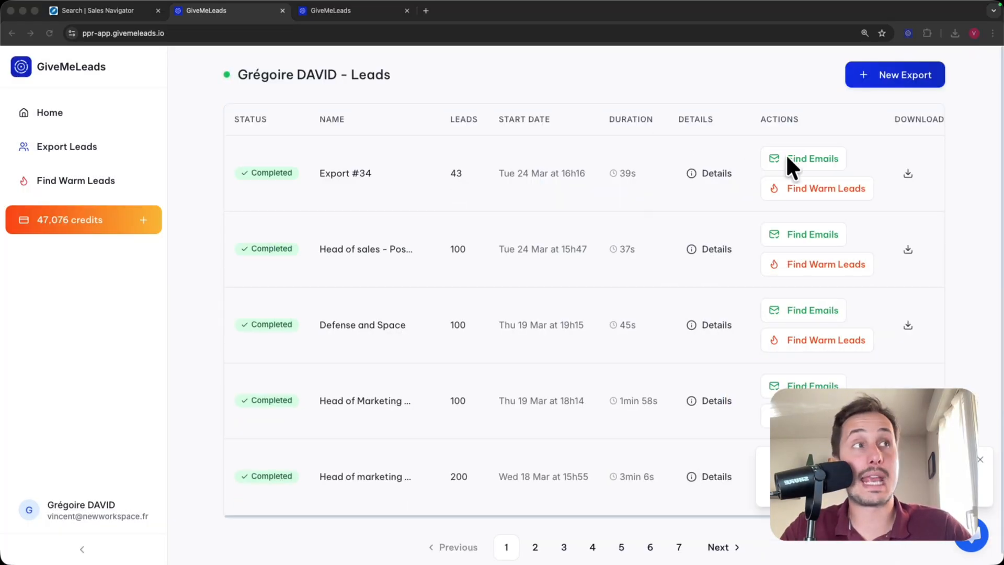
pyautogui.click(930, 173)
pyautogui.click(907, 173)
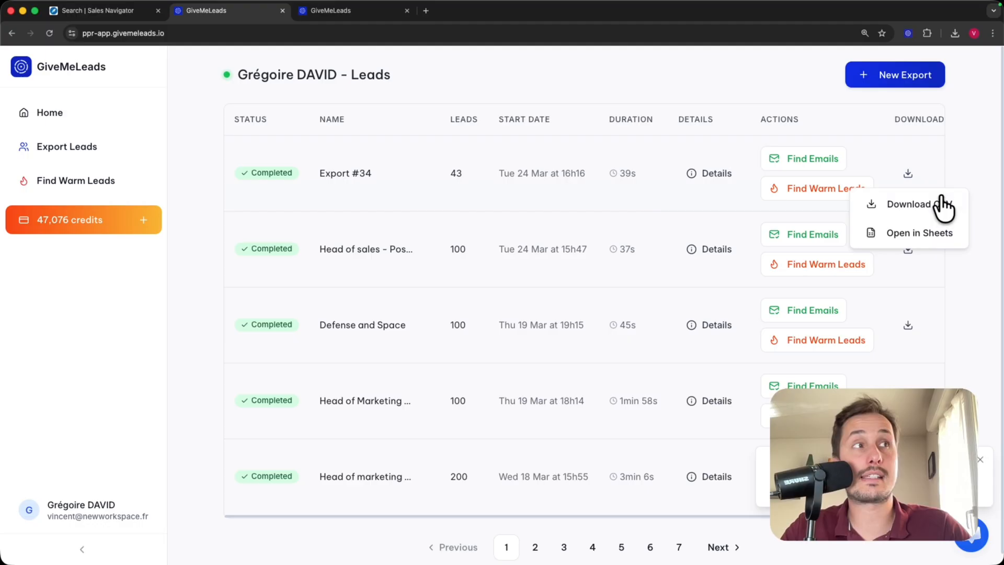
pyautogui.click(910, 205)
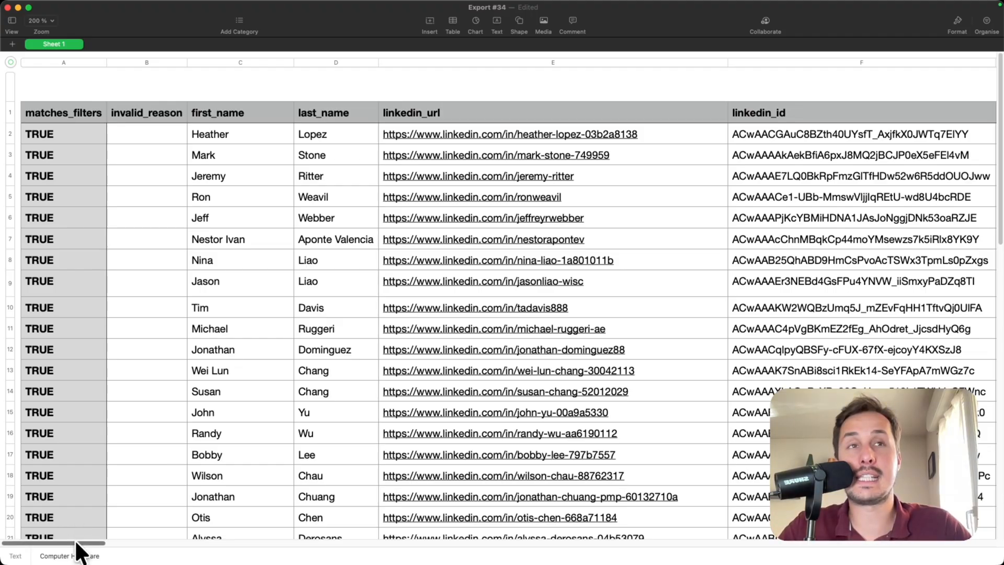
# Check the company_industry column down the rows of the exported spreadsheet
pyautogui.moveTo(76, 544); pyautogui.dragTo(697, 531)
pyautogui.click(340, 112)
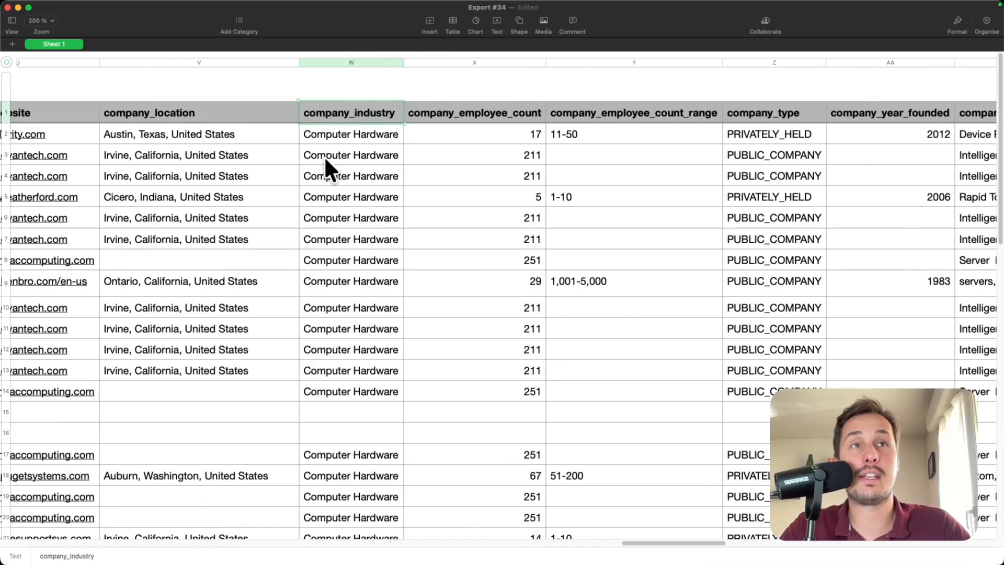
pyautogui.scroll(-10, 366, 199)
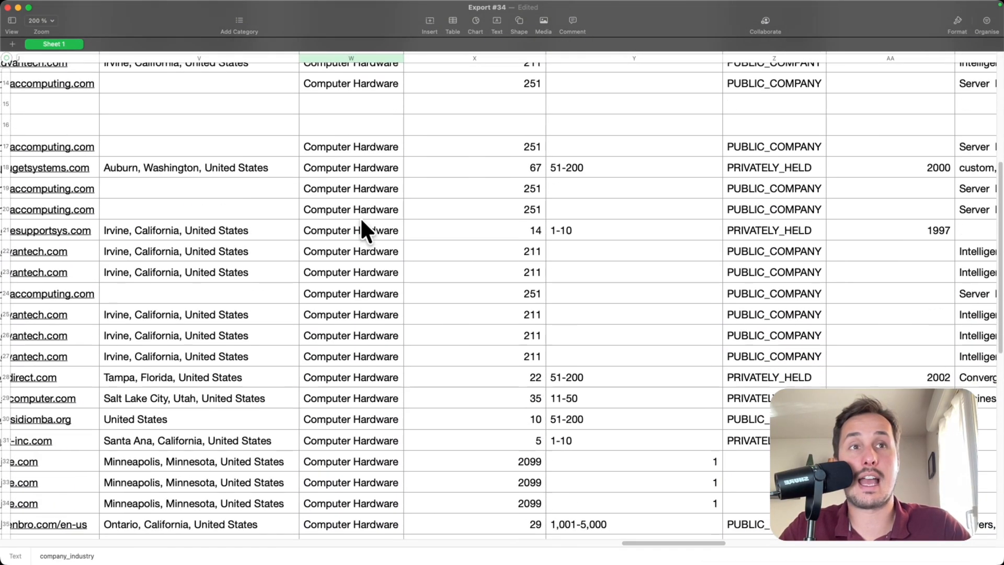
pyautogui.scroll(-6, 361, 223)
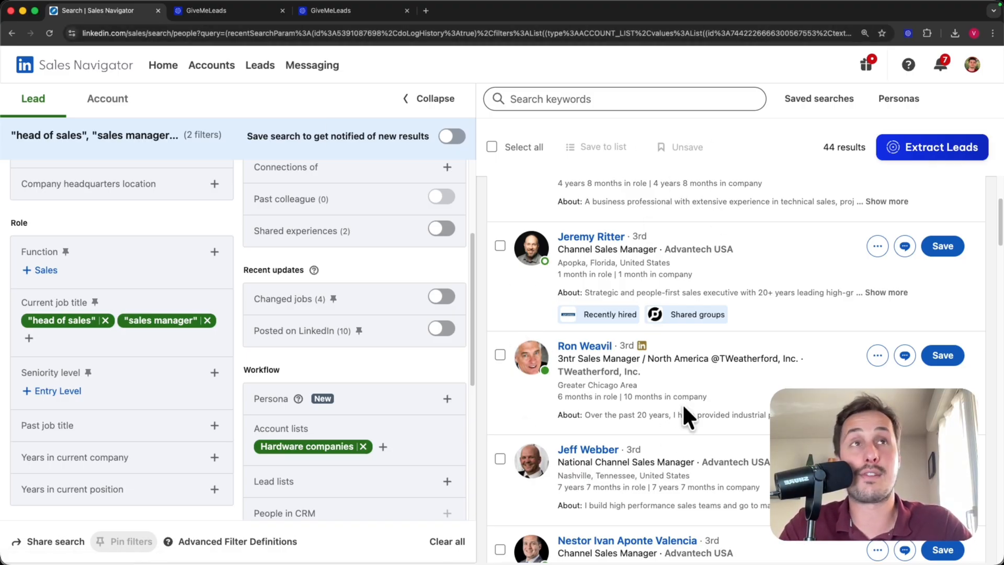
pyautogui.click(246, 11)
pyautogui.click(316, 10)
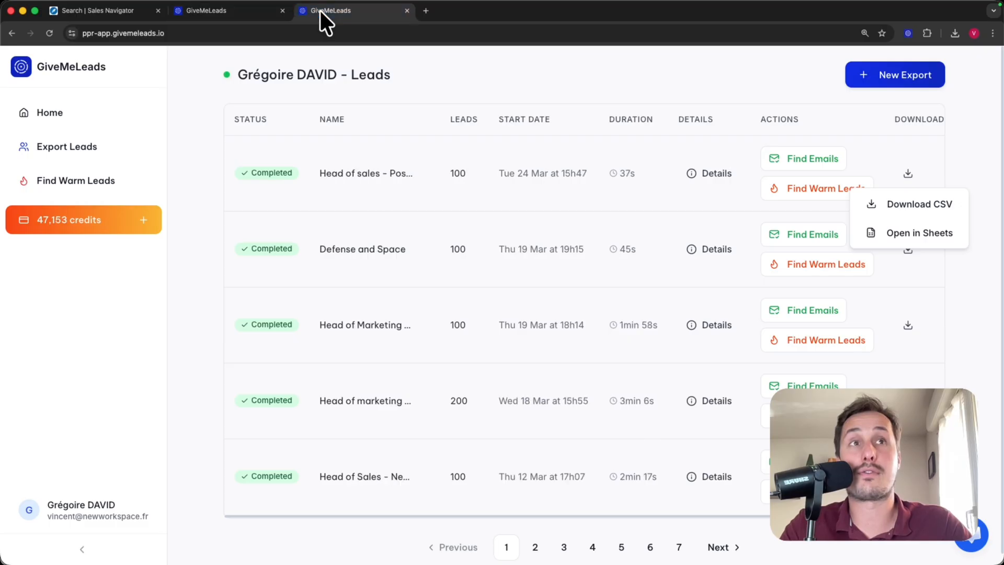
pyautogui.click(125, 11)
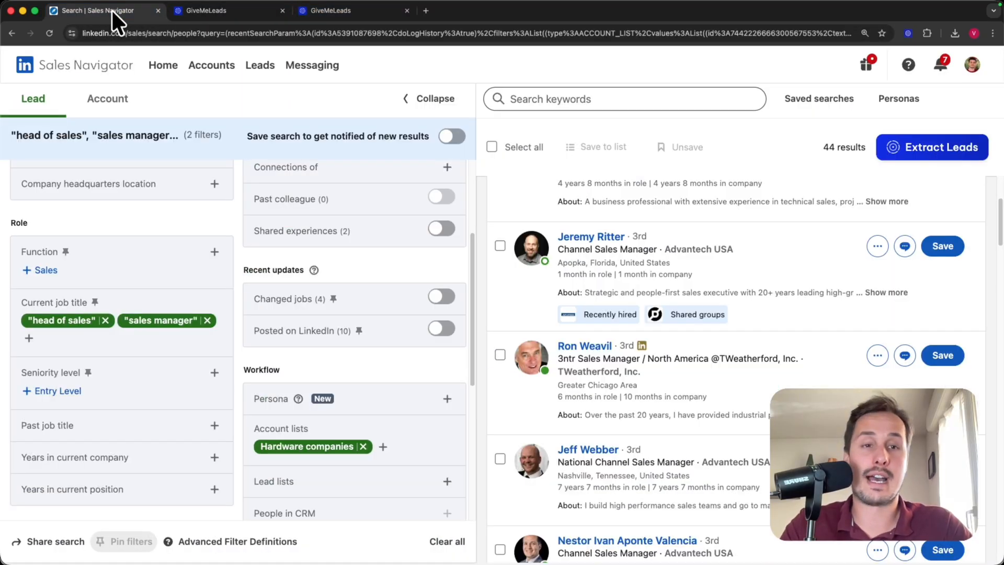